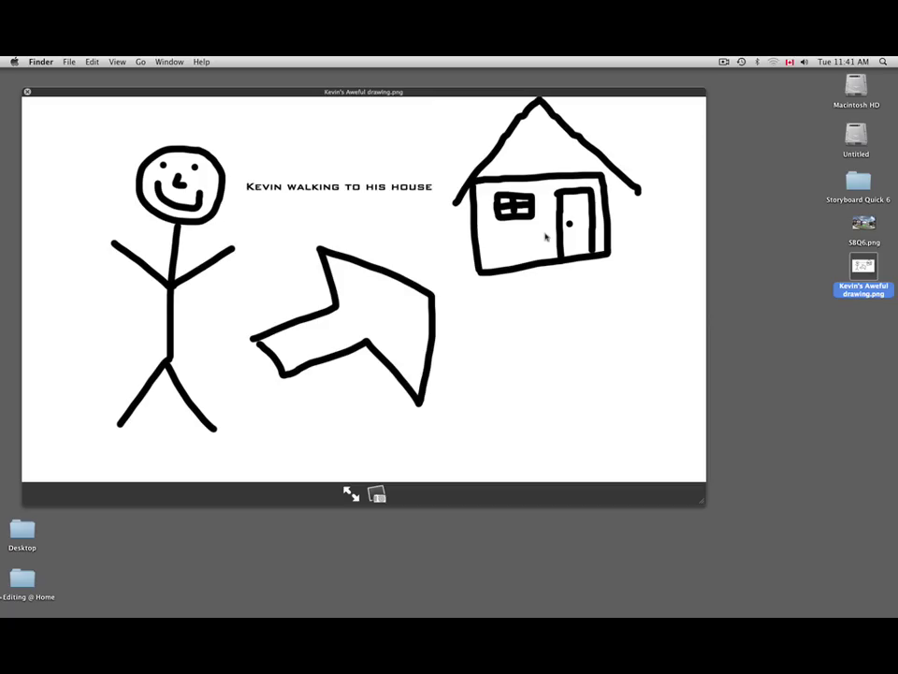
Compare the previews of SBQ6.png and the hand-drawn stick-figure PNG on the desktop, and close the preview.
{"action": "key", "text": "Up"}
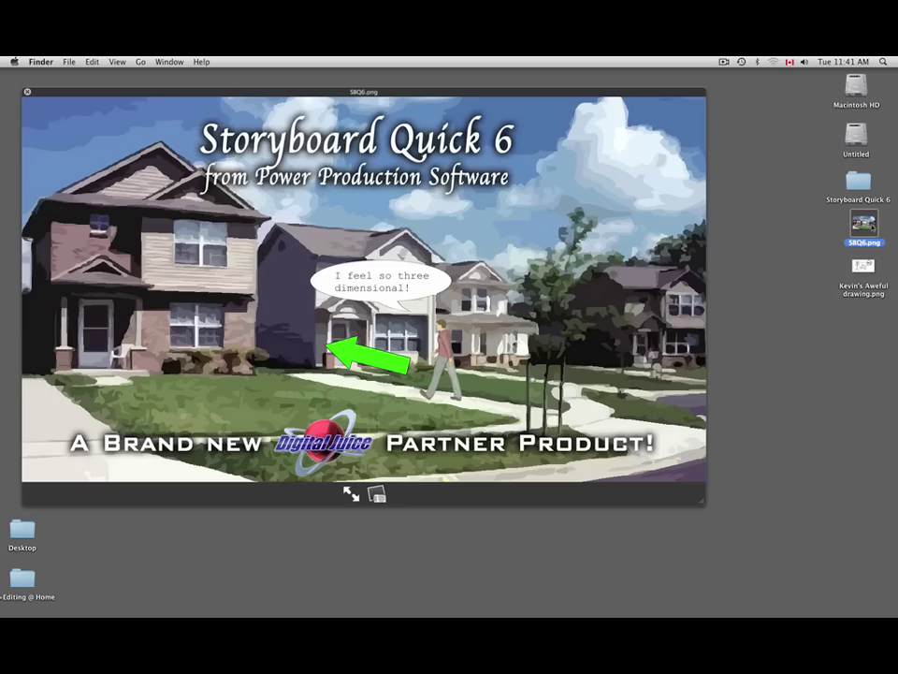
{"action": "key", "text": "Down"}
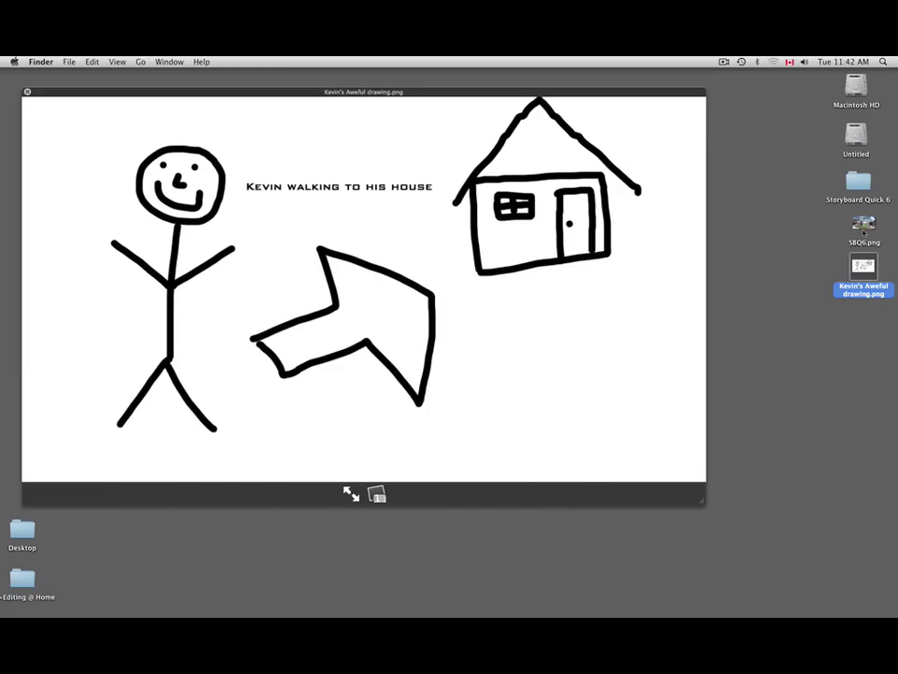
{"action": "key", "text": "Up"}
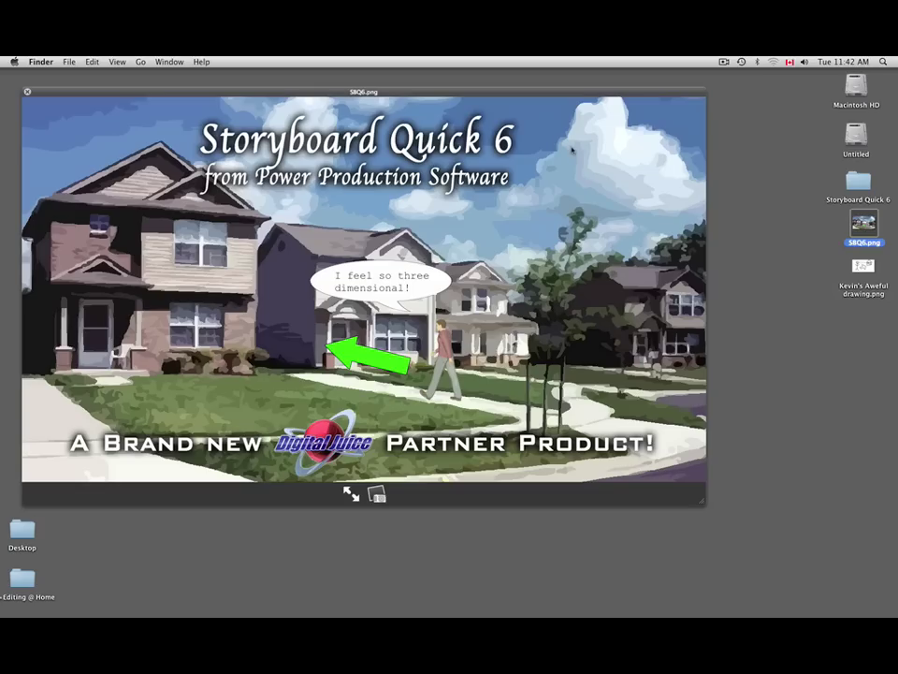
{"action": "key", "text": "space"}
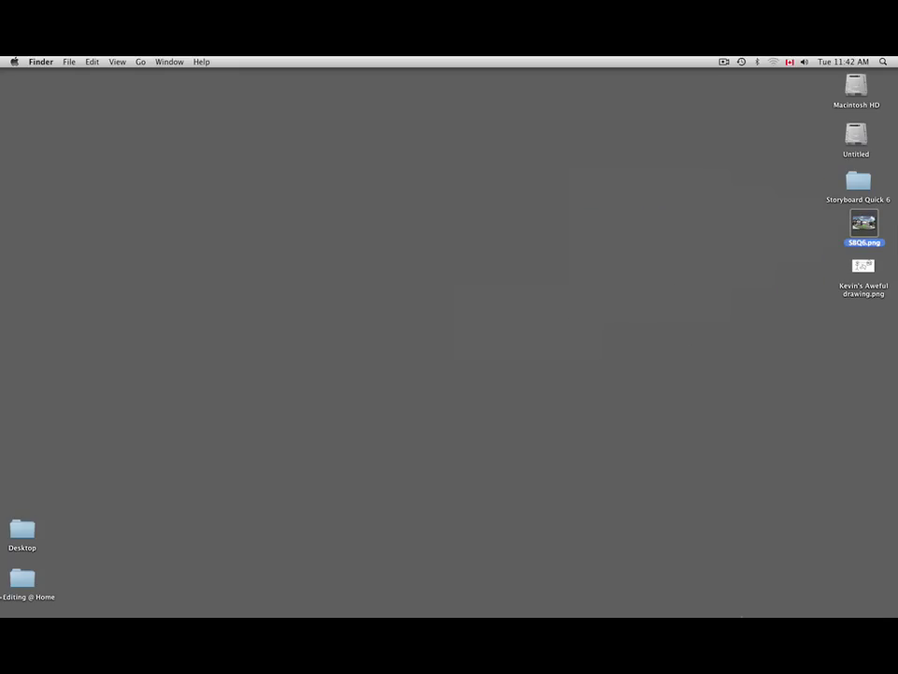
Launch StoryBoard Quick 6 and create a new project in the HDTV format.
{"action": "mouse_move", "coordinate": [754, 603]}
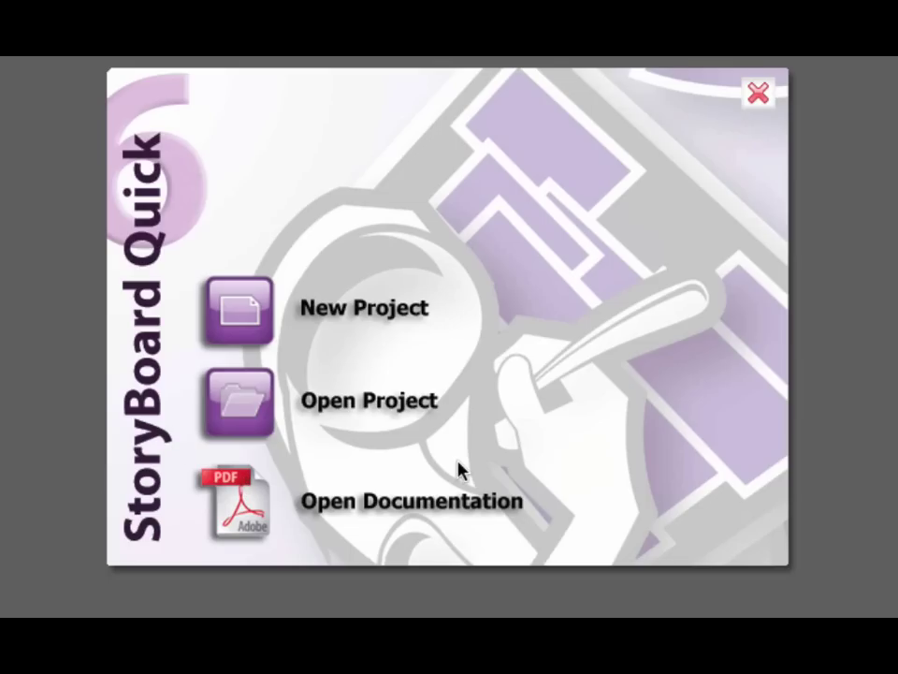
{"action": "left_click", "coordinate": [241, 309]}
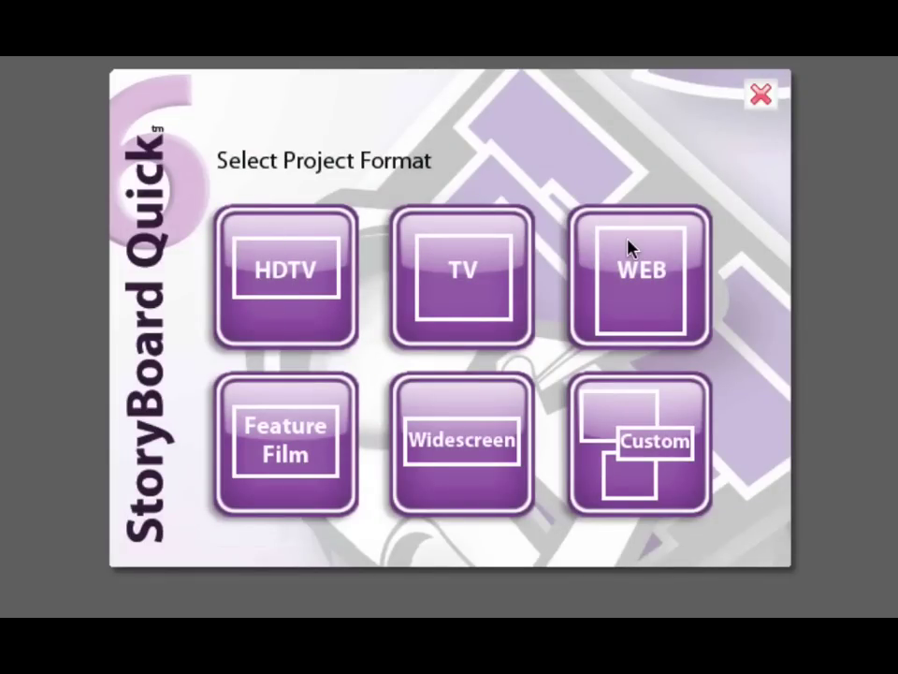
{"action": "left_click", "coordinate": [285, 271]}
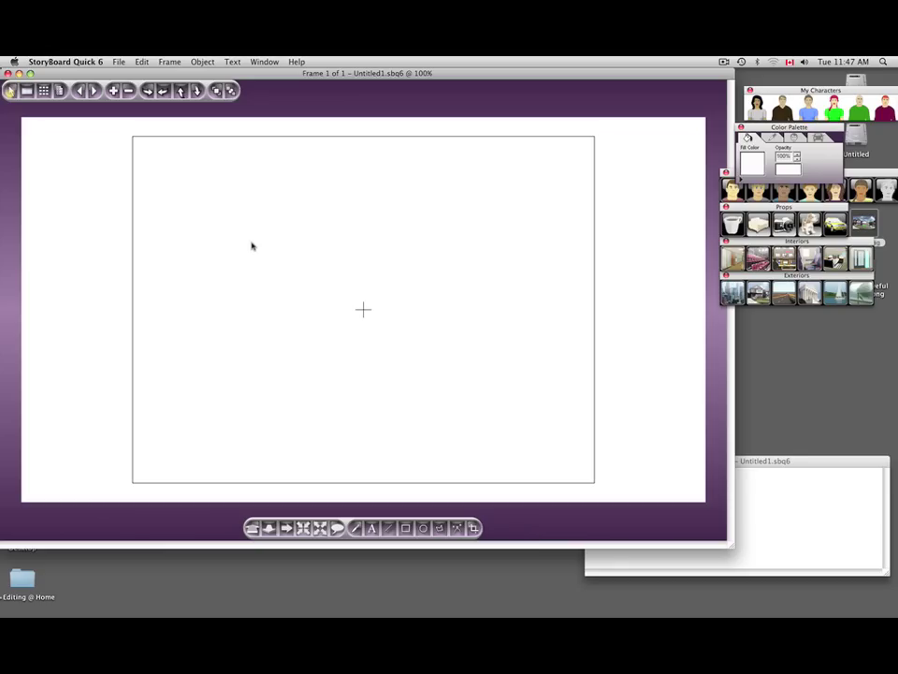
{"action": "left_click", "coordinate": [55, 63]}
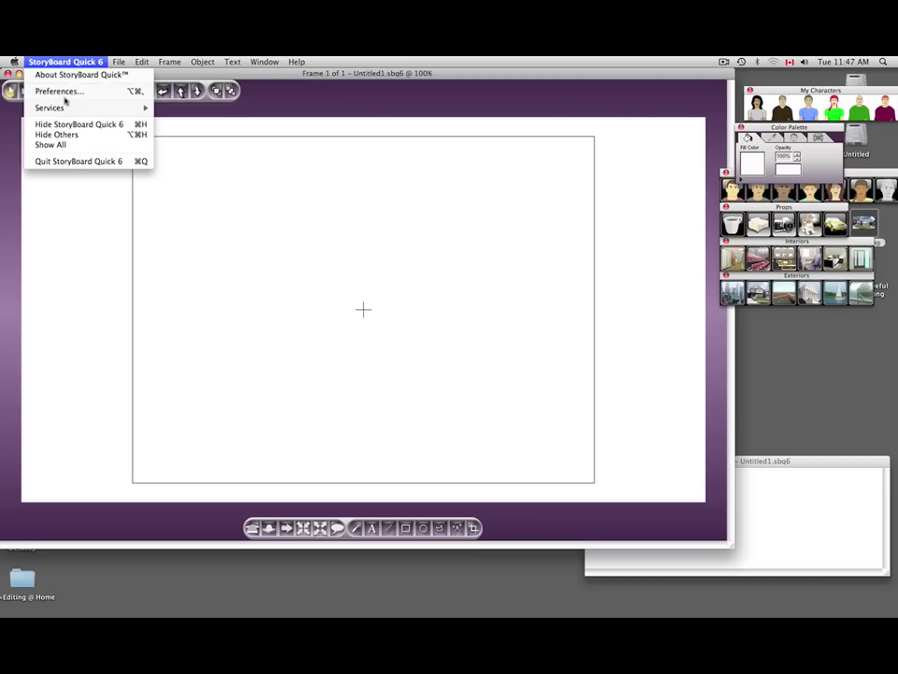
{"action": "left_click", "coordinate": [328, 199]}
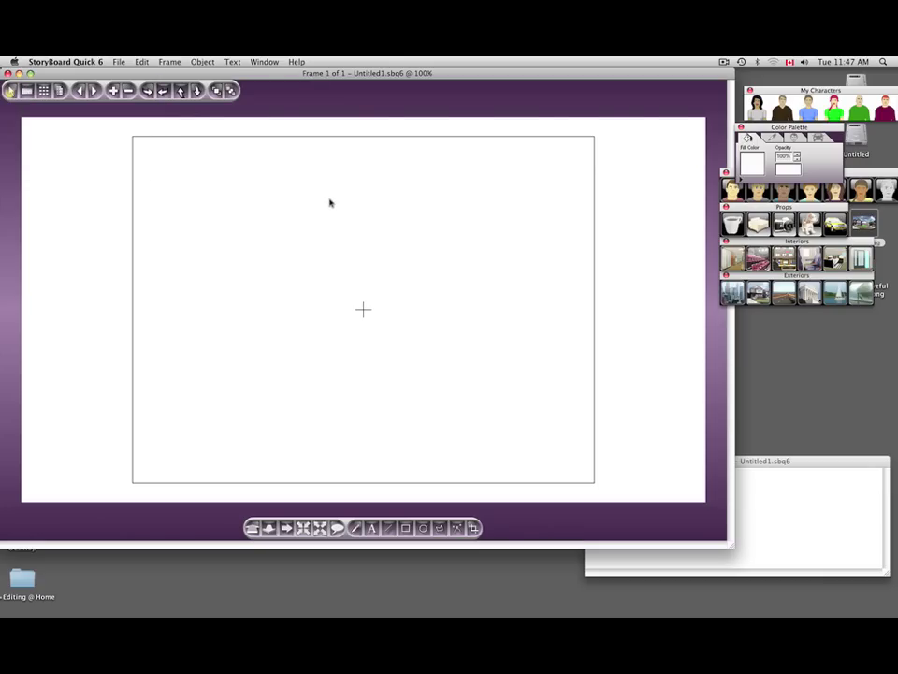
Rearrange the My Characters and Color Palette windows beside the frame so that both sit above the Characters library.
{"action": "left_click_drag", "start_coordinate": [762, 127], "coordinate": [787, 124]}
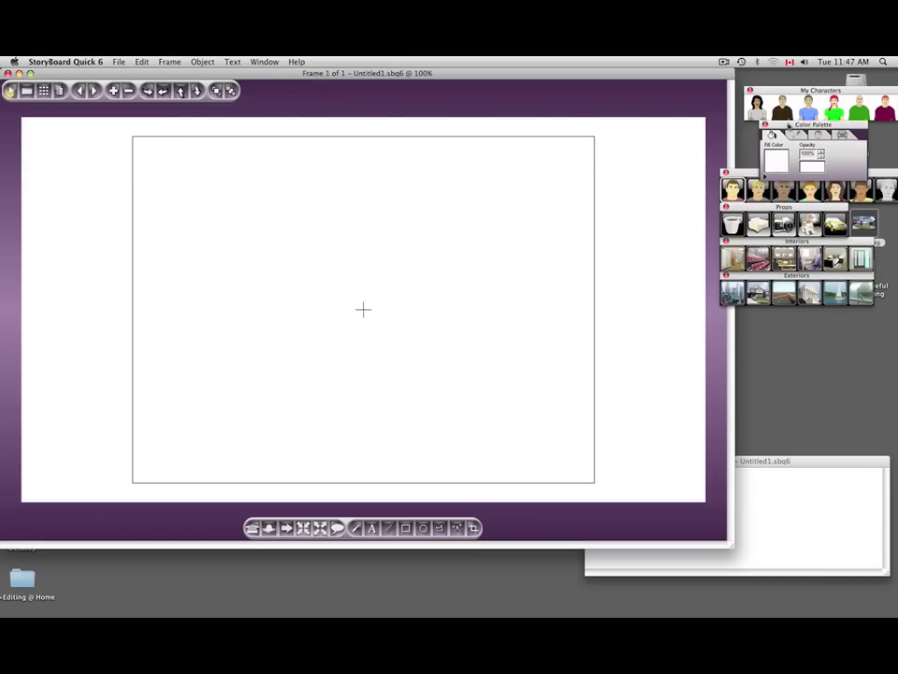
{"action": "left_click", "coordinate": [751, 175]}
{"action": "left_click_drag", "start_coordinate": [821, 90], "coordinate": [811, 71]}
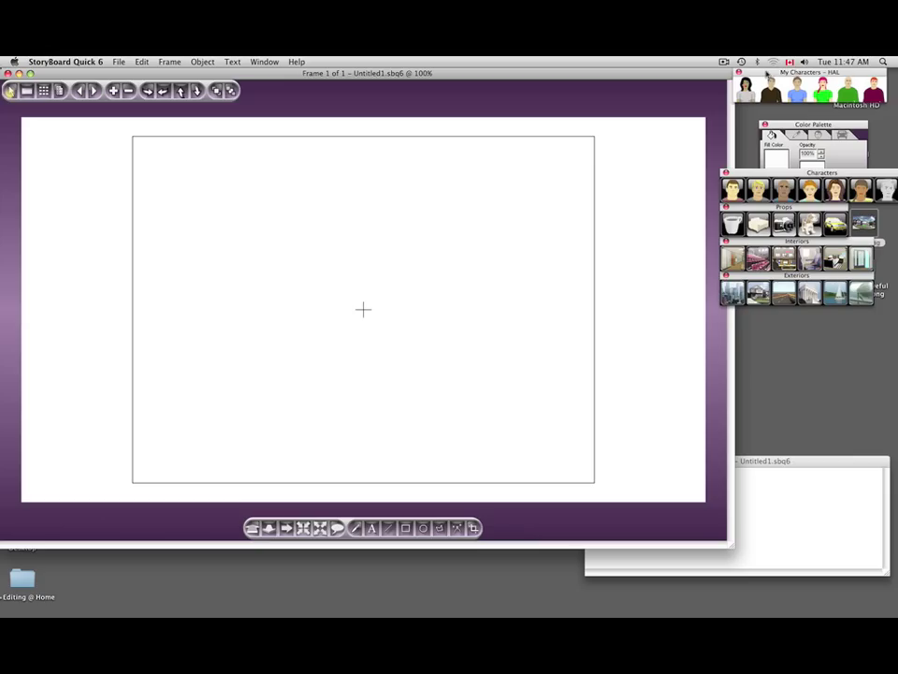
{"action": "left_click_drag", "start_coordinate": [783, 120], "coordinate": [753, 106]}
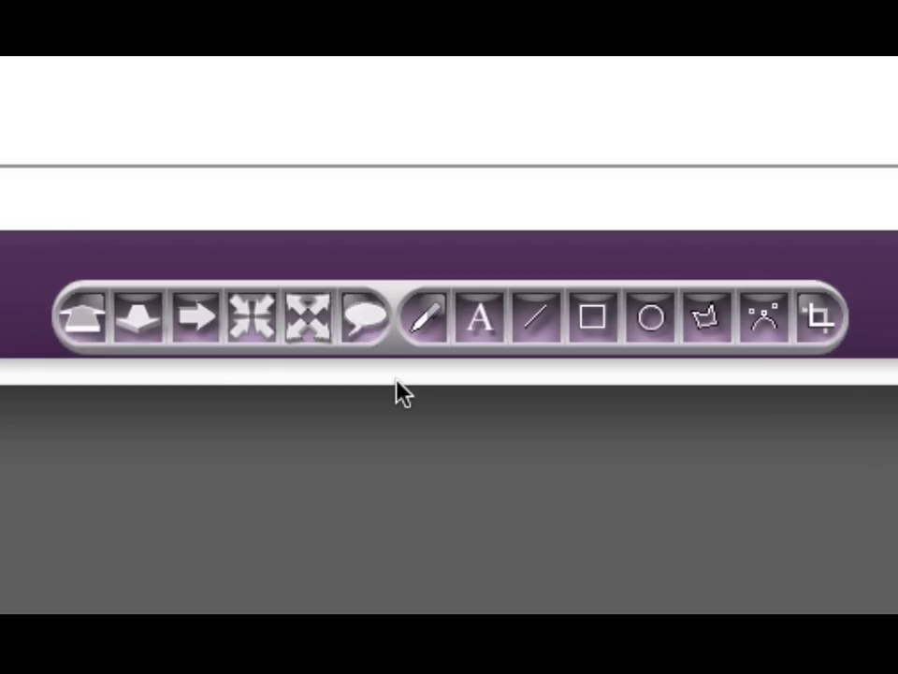
Try out a 3D arrow, a speech balloon and a freehand pen line in the frame, deleting each test object.
{"action": "left_click", "coordinate": [93, 339]}
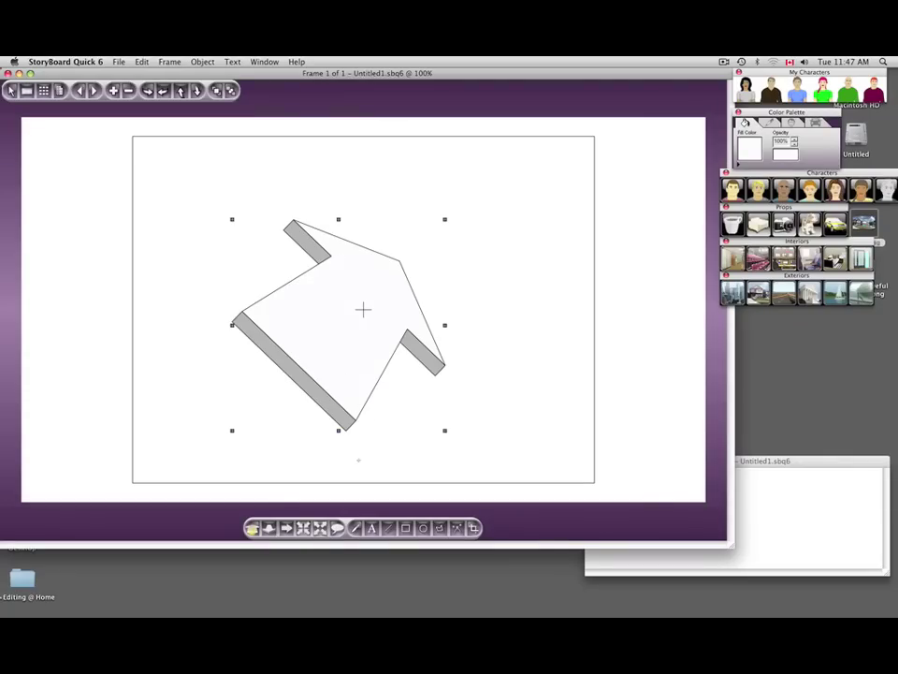
{"action": "key", "text": "Delete"}
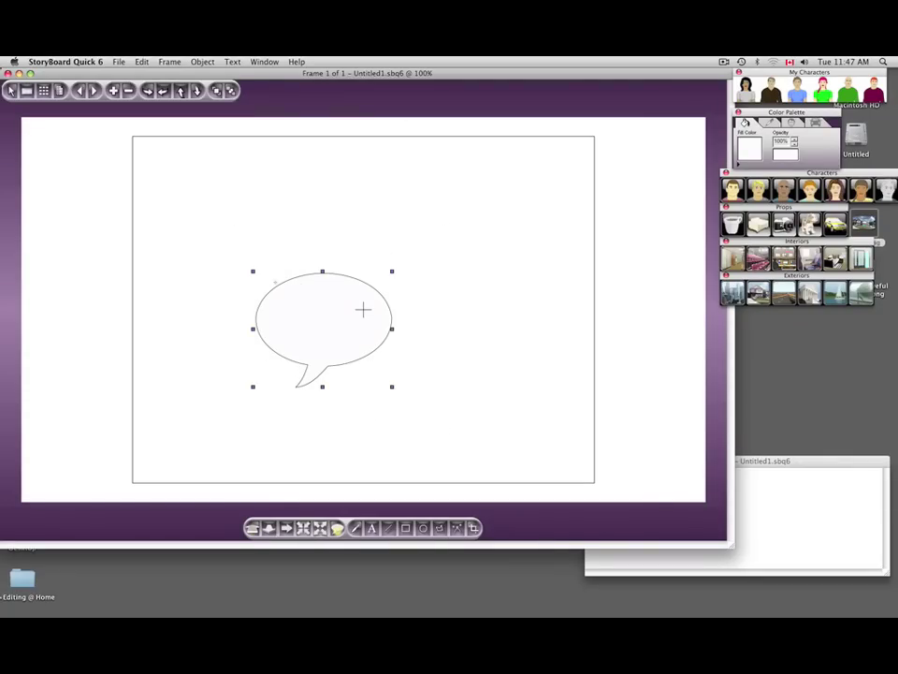
{"action": "key", "text": "Delete"}
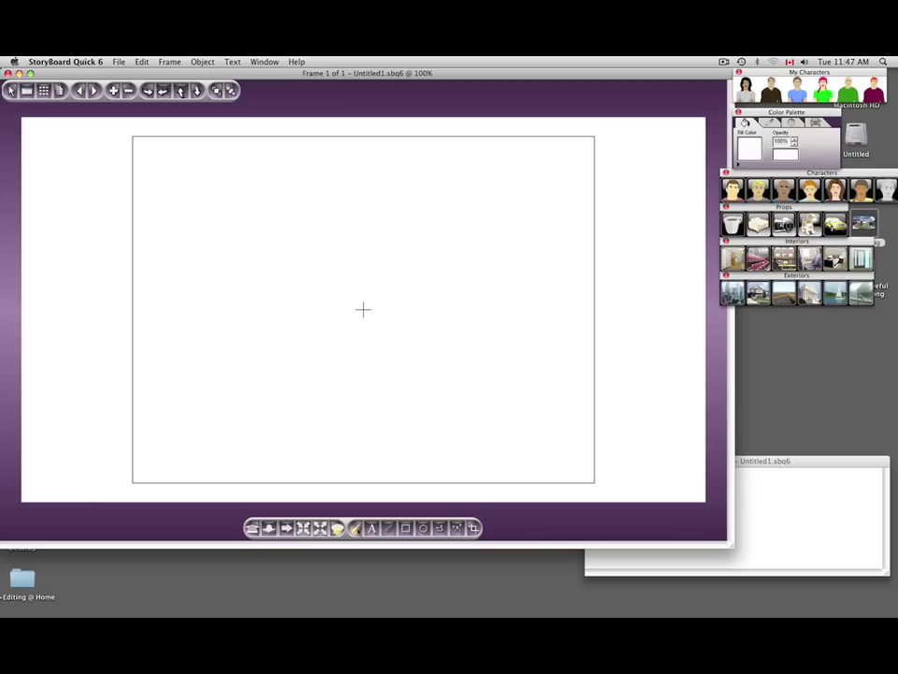
{"action": "mouse_move", "coordinate": [273, 280]}
{"action": "left_mouse_down"}
{"action": "mouse_move", "coordinate": [344, 373]}
{"action": "mouse_move", "coordinate": [502, 449]}
{"action": "left_mouse_up"}
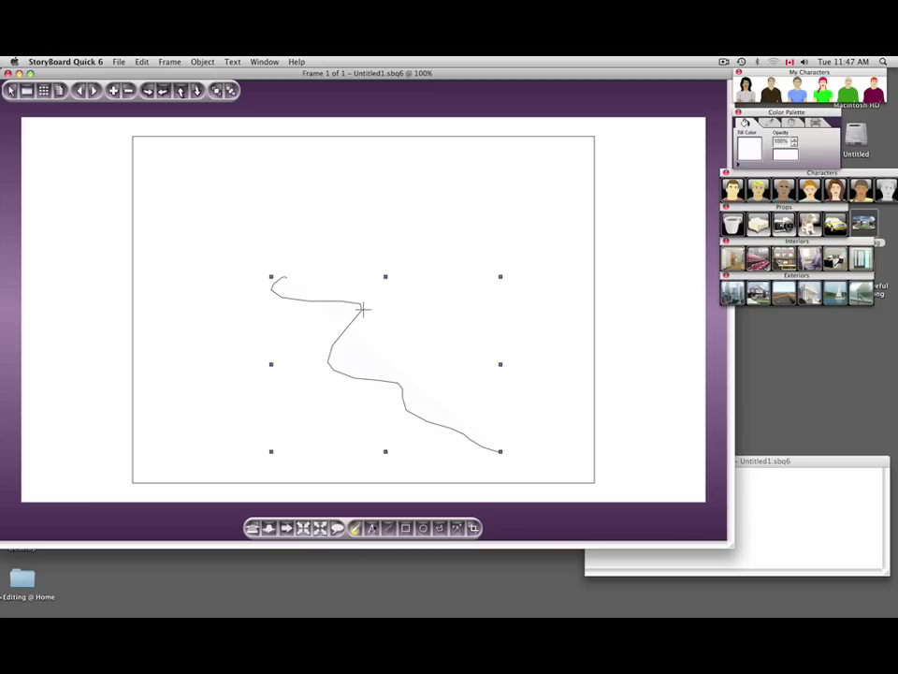
{"action": "key", "text": "Delete"}
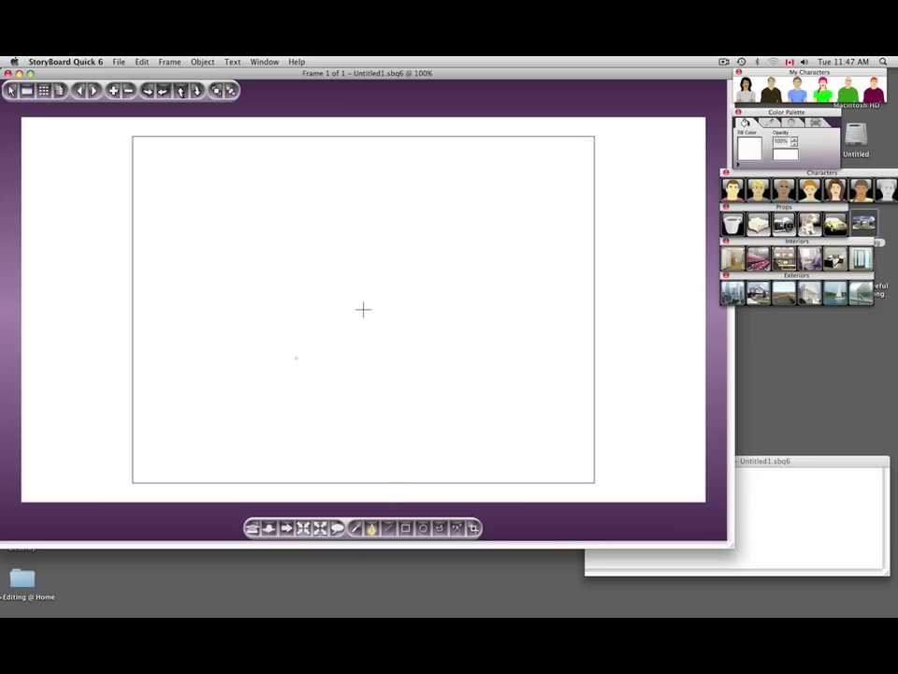
Try the Text tool in the frame with the sample text "dfasdfasdfsafdf" and clear it again.
{"action": "left_click", "coordinate": [250, 346]}
{"action": "type", "text": "dfasdfasdfsafdf"}
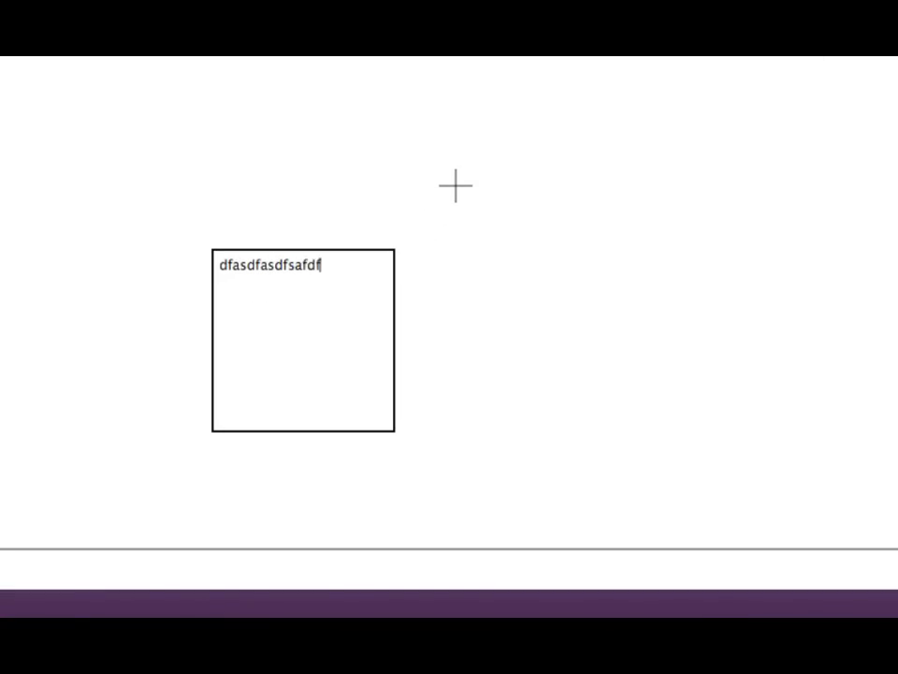
{"action": "key", "text": "ctrl+a"}
{"action": "key", "text": "BackSpace"}
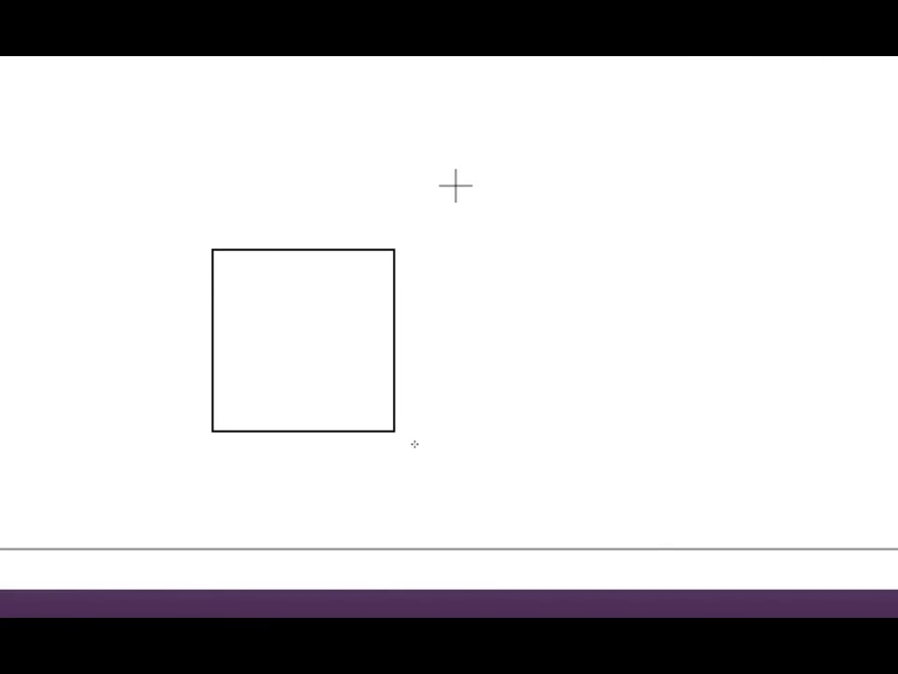
{"action": "left_click", "coordinate": [467, 347]}
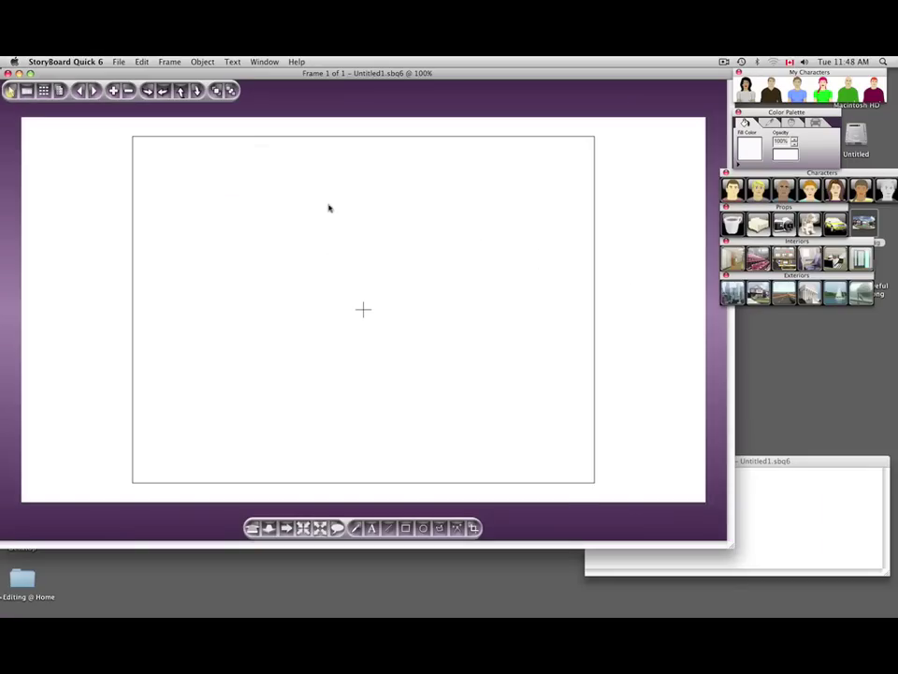
Review the file formats available for script import, and reposition the caption window near the frame's lower corner.
{"action": "left_click_drag", "start_coordinate": [769, 457], "coordinate": [744, 402]}
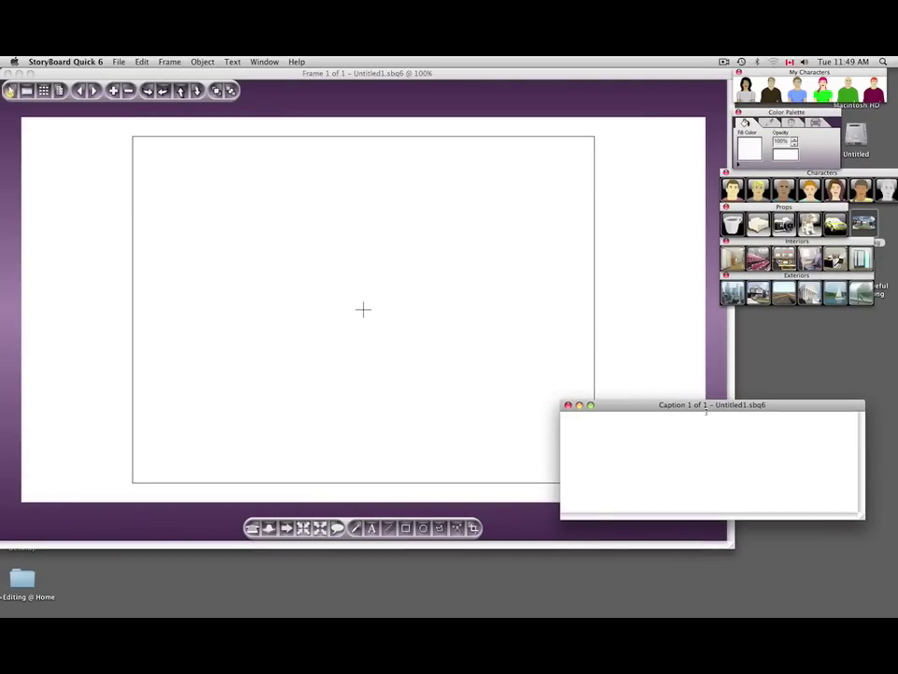
{"action": "left_click", "coordinate": [117, 62]}
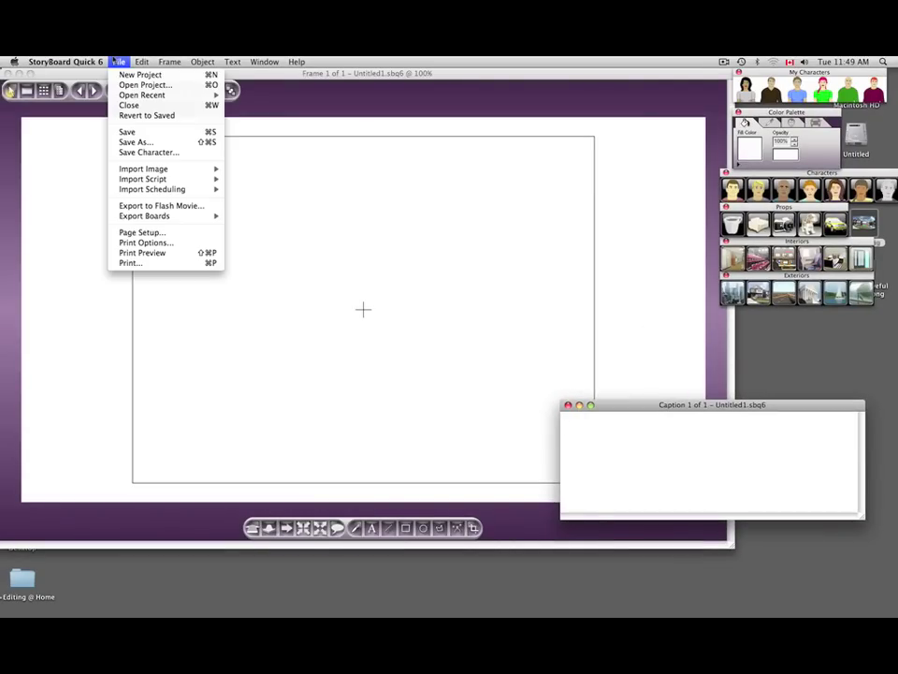
{"action": "mouse_move", "coordinate": [155, 179]}
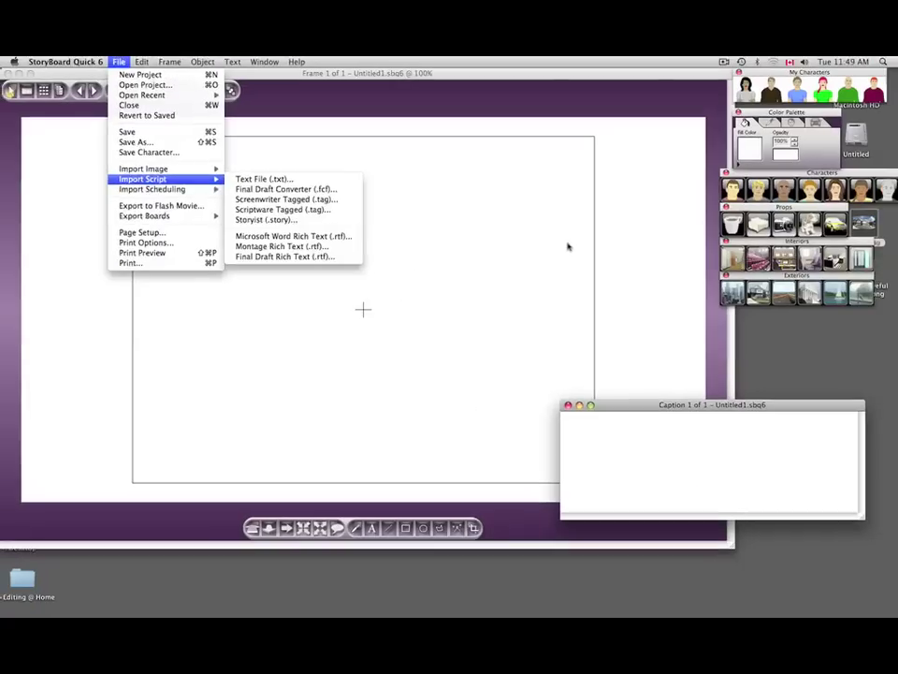
{"action": "left_click", "coordinate": [537, 232]}
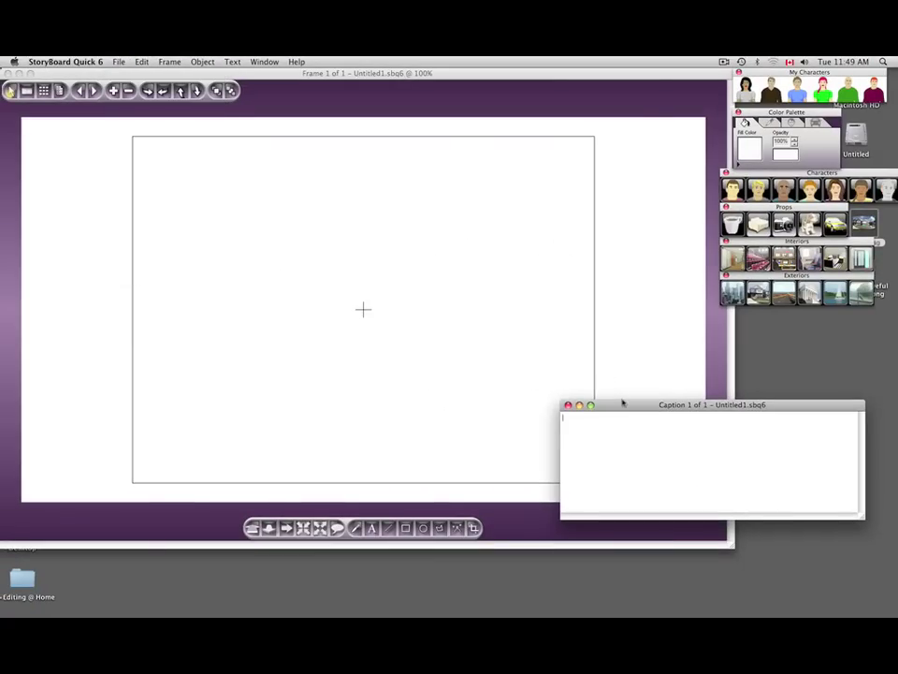
{"action": "left_click_drag", "start_coordinate": [638, 408], "coordinate": [635, 467]}
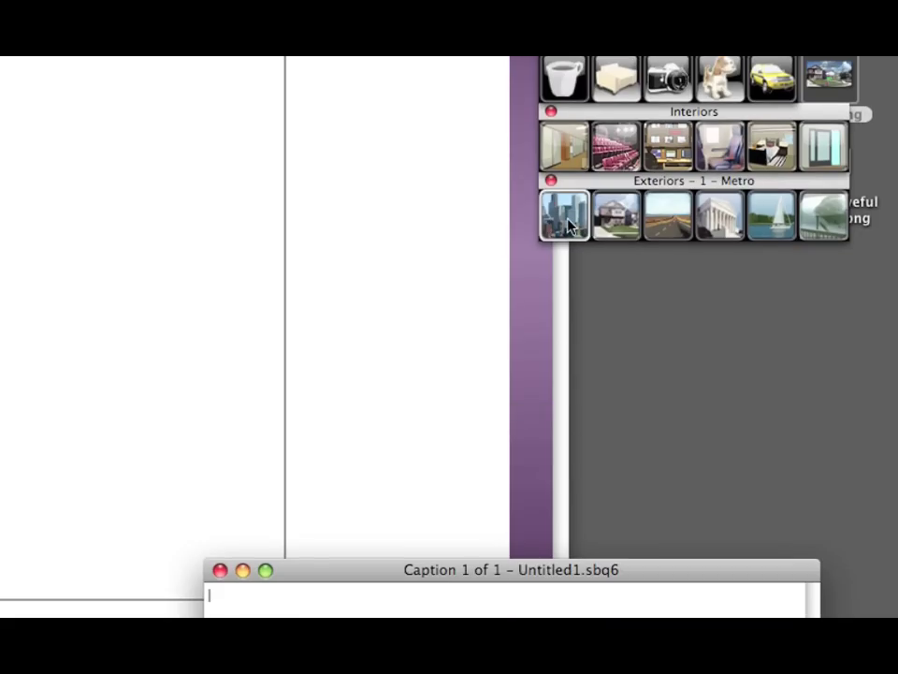
Set the Hollywood sign picture from the Landmarks category of the Exteriors library as the frame's background.
{"action": "left_click", "coordinate": [720, 217]}
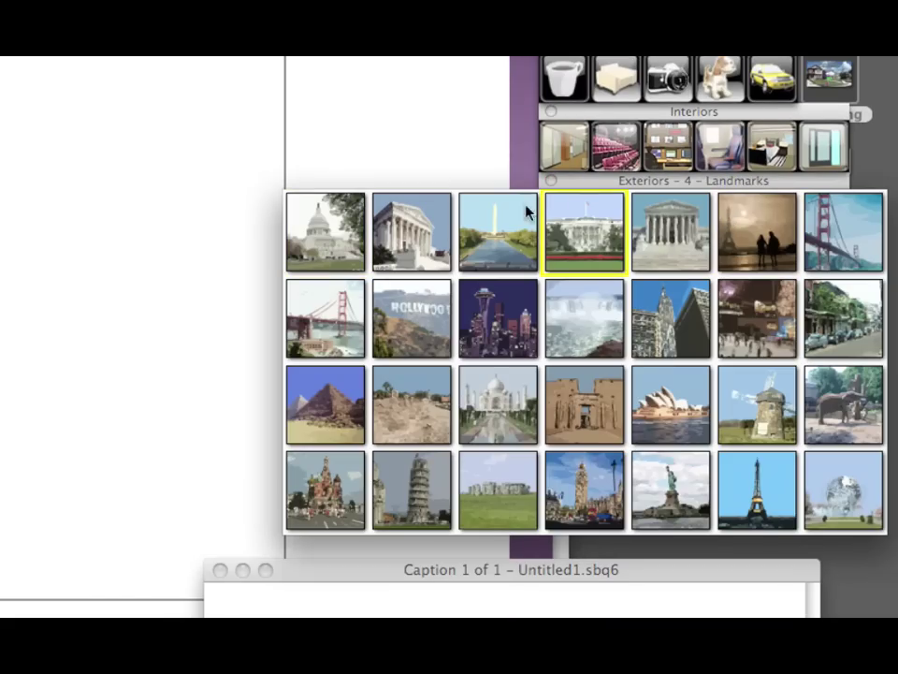
{"action": "left_click", "coordinate": [408, 335]}
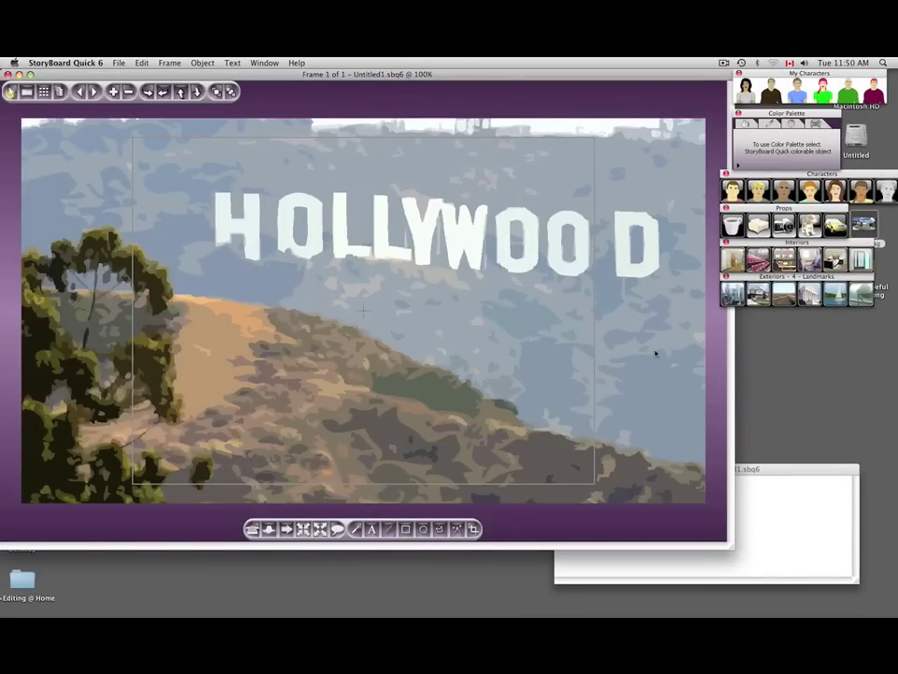
Caption the frame "exterior - Hollywood - Daytime" and move the caption window further away from the picture.
{"action": "left_click", "coordinate": [767, 468]}
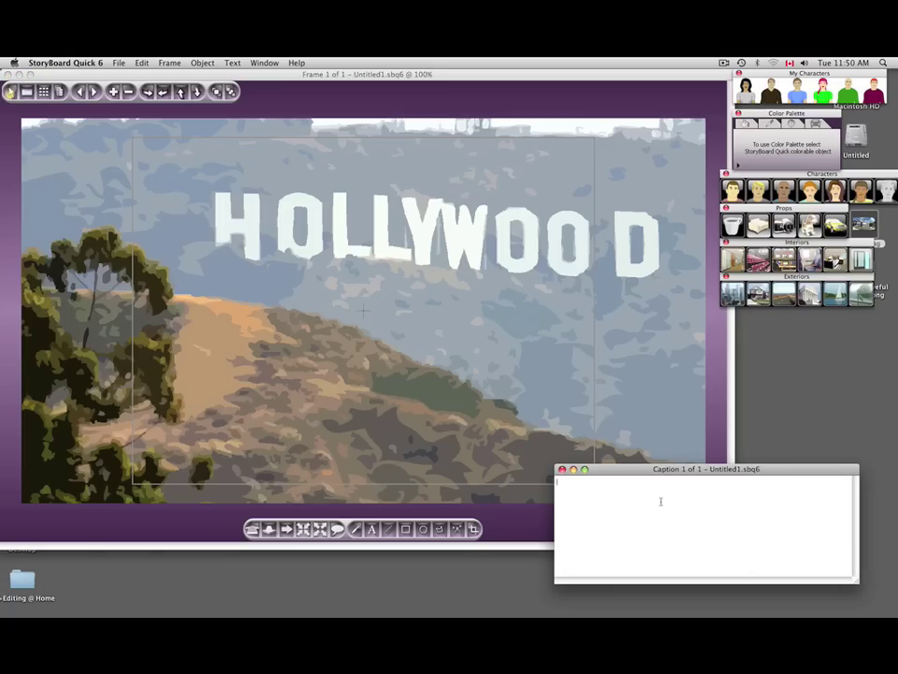
{"action": "type", "text": "exterior - Hollywood - Daytime"}
{"action": "left_click_drag", "start_coordinate": [751, 471], "coordinate": [778, 488]}
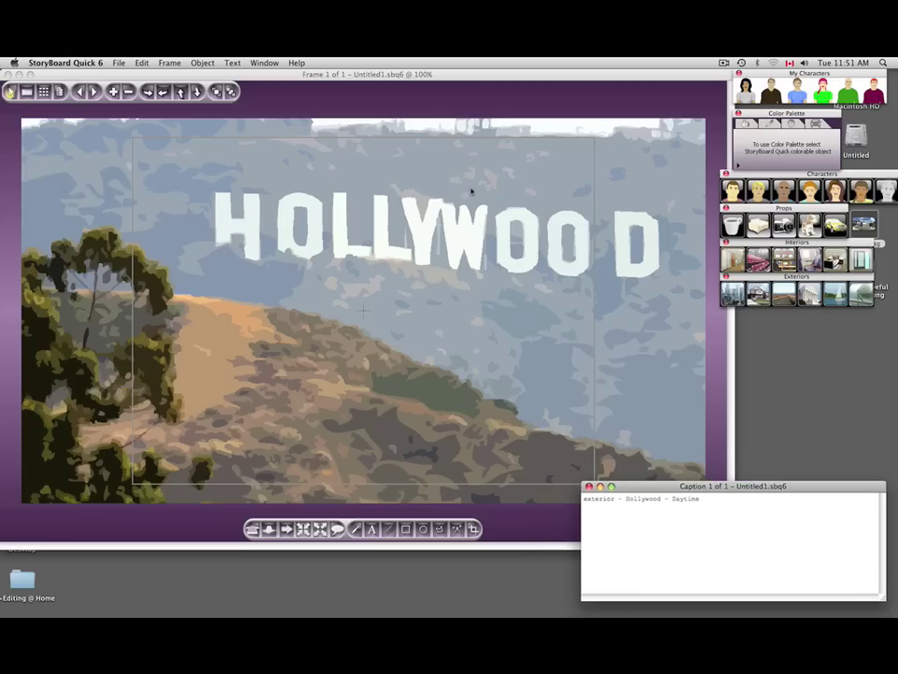
Show the overview thumbnails of the project's frames and captions.
{"action": "left_click", "coordinate": [267, 63]}
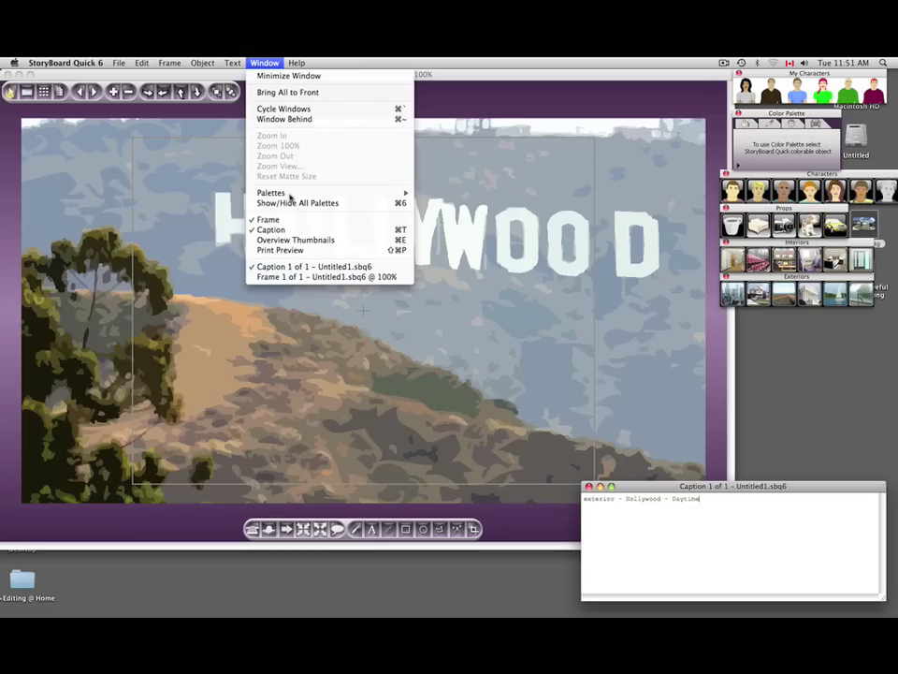
{"action": "left_click", "coordinate": [295, 241]}
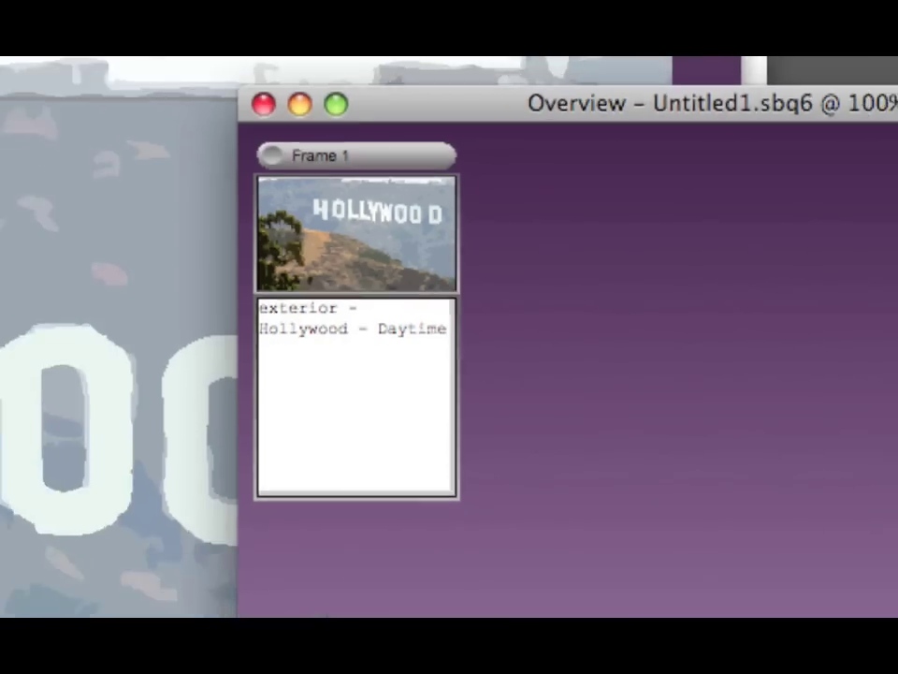
Preview the storyboard's printed page with the layout of 2 frames per page, and close the print preview.
{"action": "left_click", "coordinate": [277, 63]}
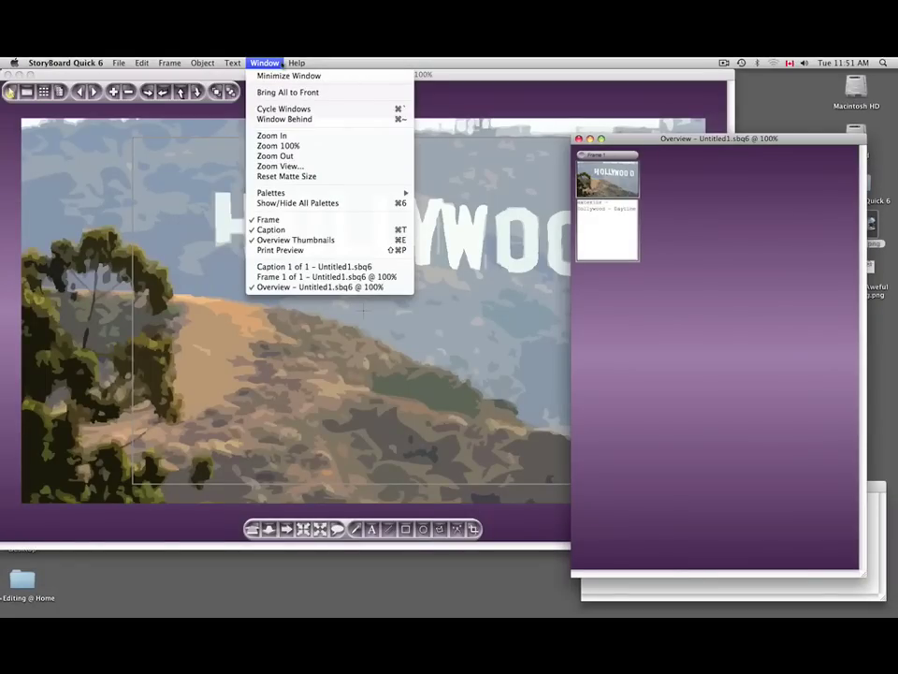
{"action": "left_click", "coordinate": [295, 251]}
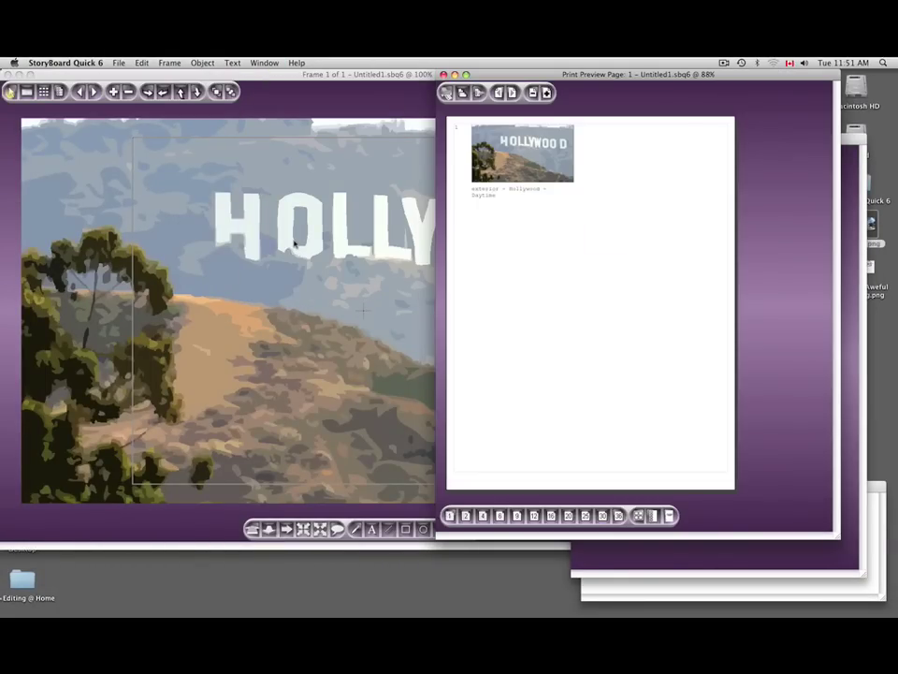
{"action": "left_click", "coordinate": [466, 516]}
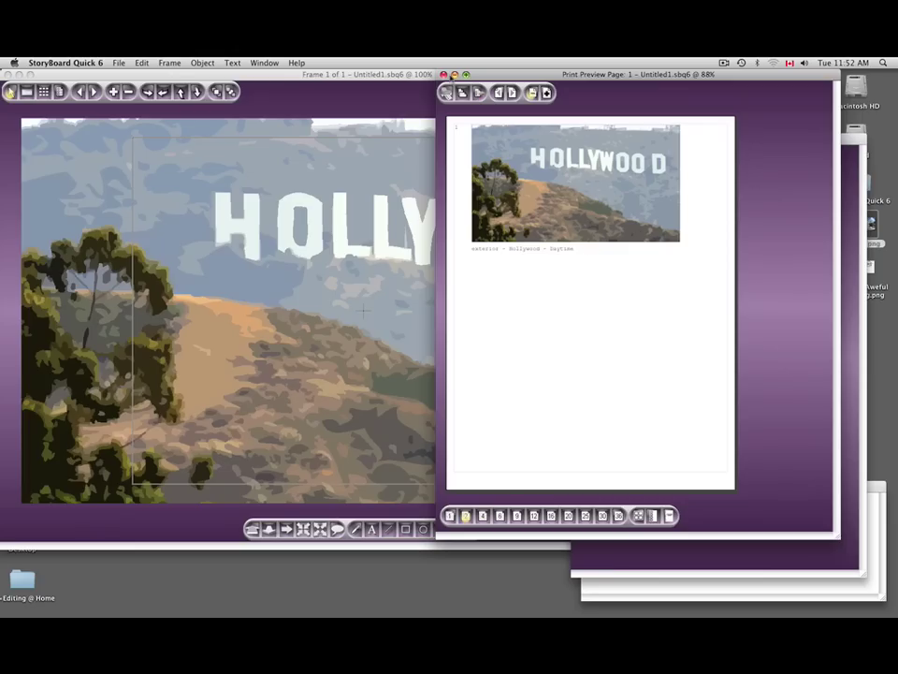
{"action": "left_click", "coordinate": [443, 74]}
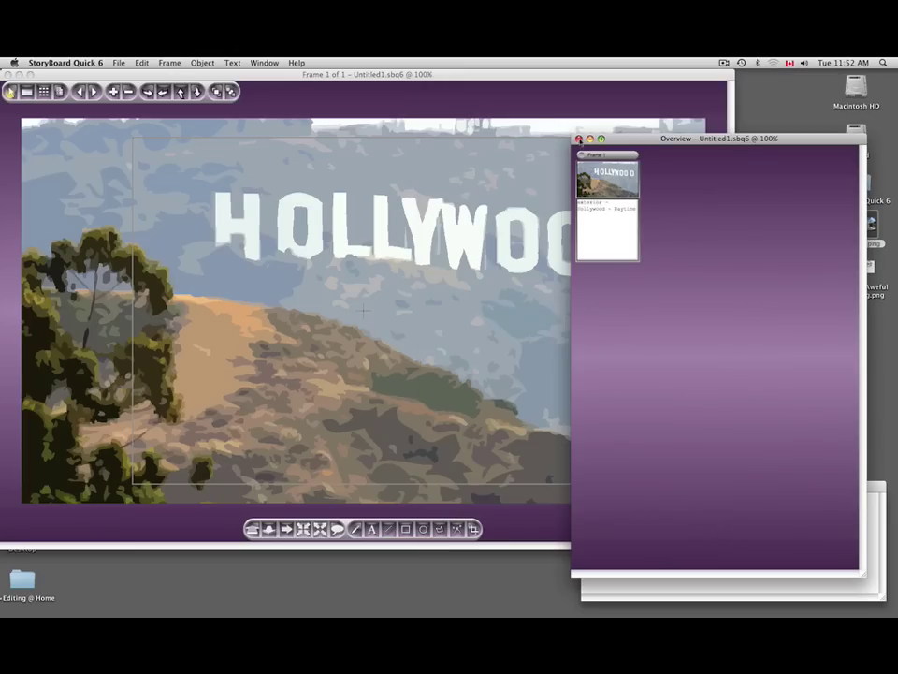
Replace the Hollywood background with the car back-seat picture from Interiors Transportation, with the green forest picture from Exteriors Country behind its windows.
{"action": "left_click", "coordinate": [487, 199]}
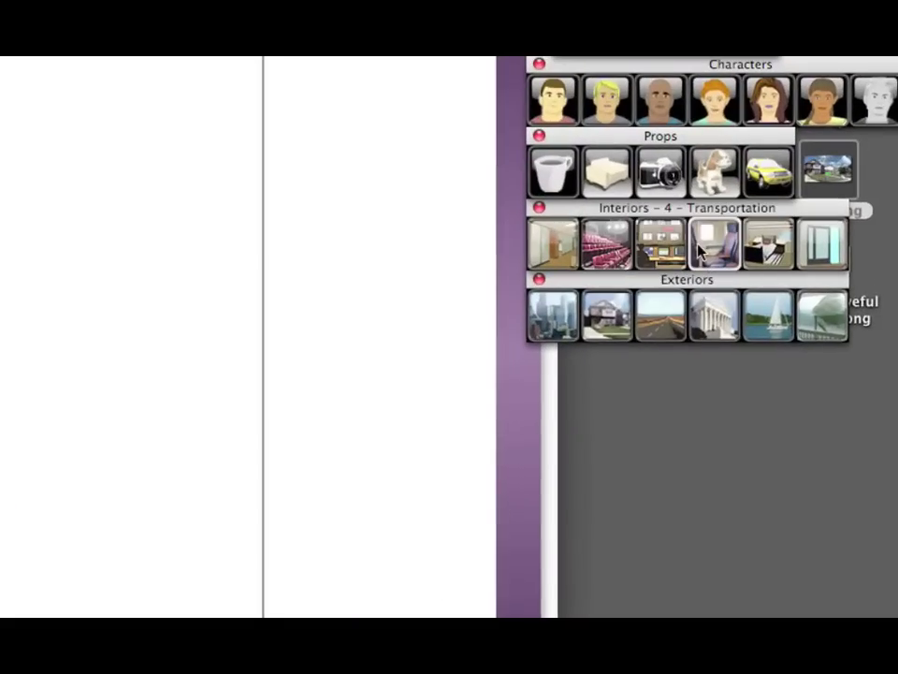
{"action": "left_click", "coordinate": [707, 250]}
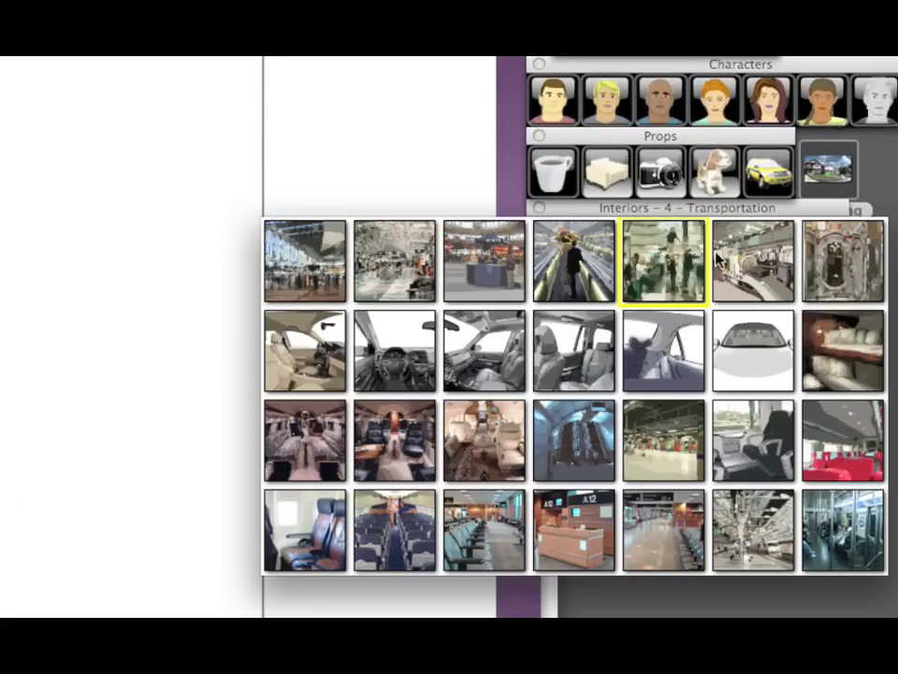
{"action": "left_click", "coordinate": [587, 352]}
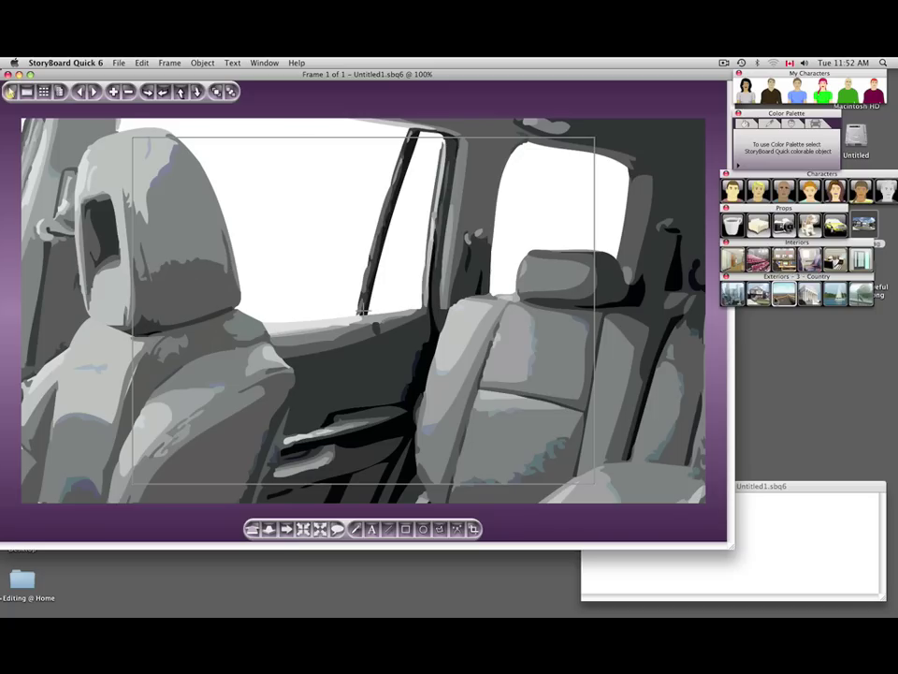
{"action": "left_click", "coordinate": [784, 294]}
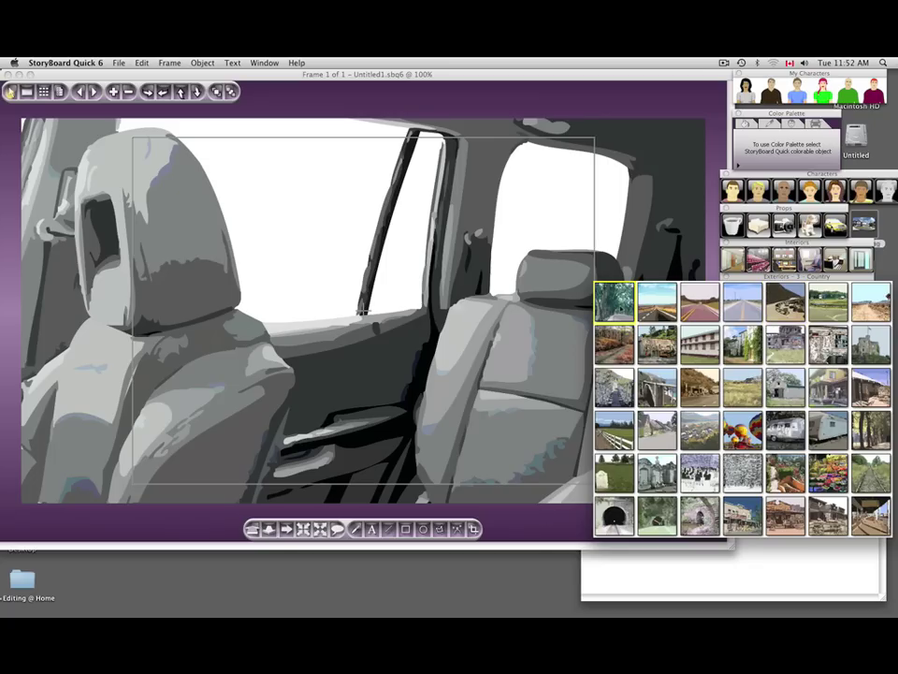
{"action": "left_click", "coordinate": [617, 304]}
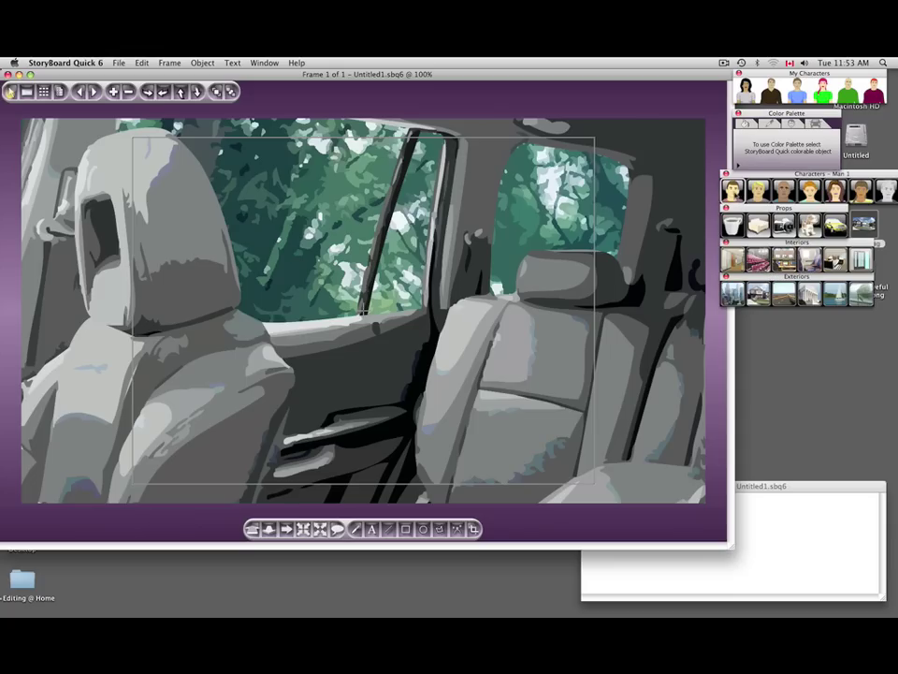
Add the Man 1 character in a seated pose turned toward the front seats and move him onto the car's back seat.
{"action": "left_click", "coordinate": [733, 192]}
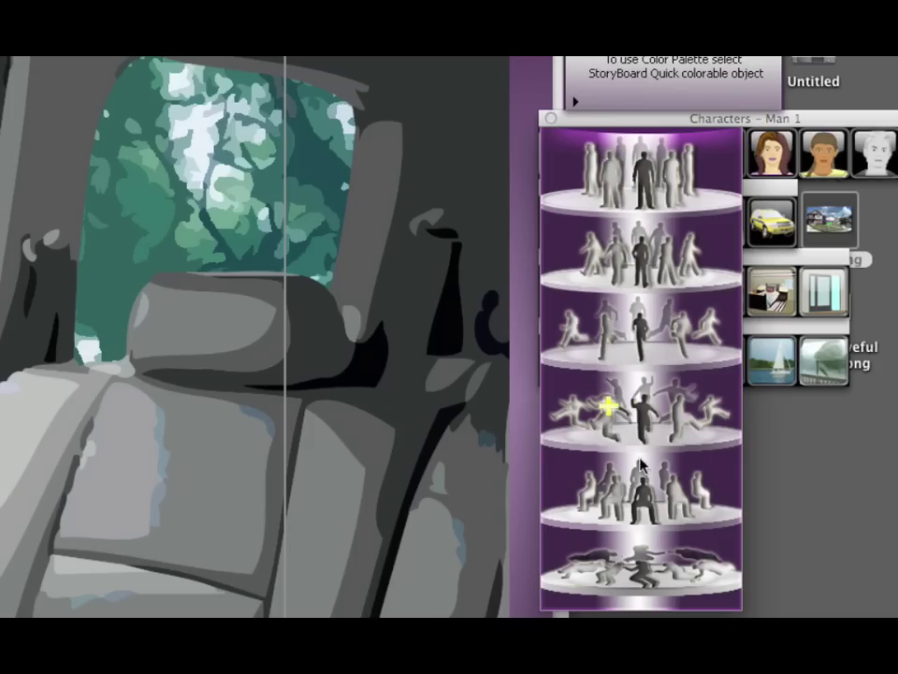
{"action": "left_click", "coordinate": [644, 569]}
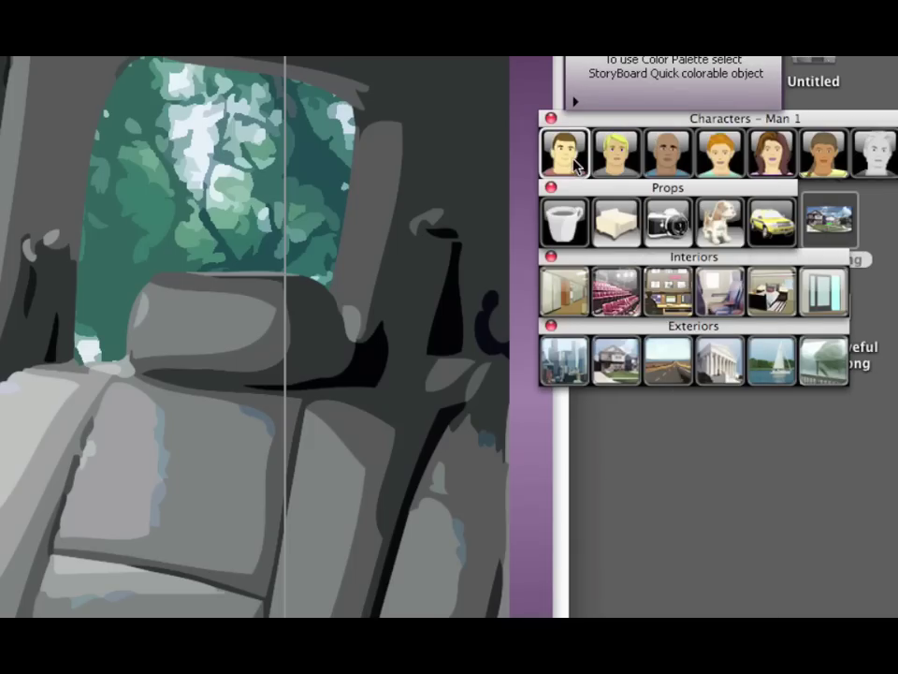
{"action": "left_click", "coordinate": [615, 155]}
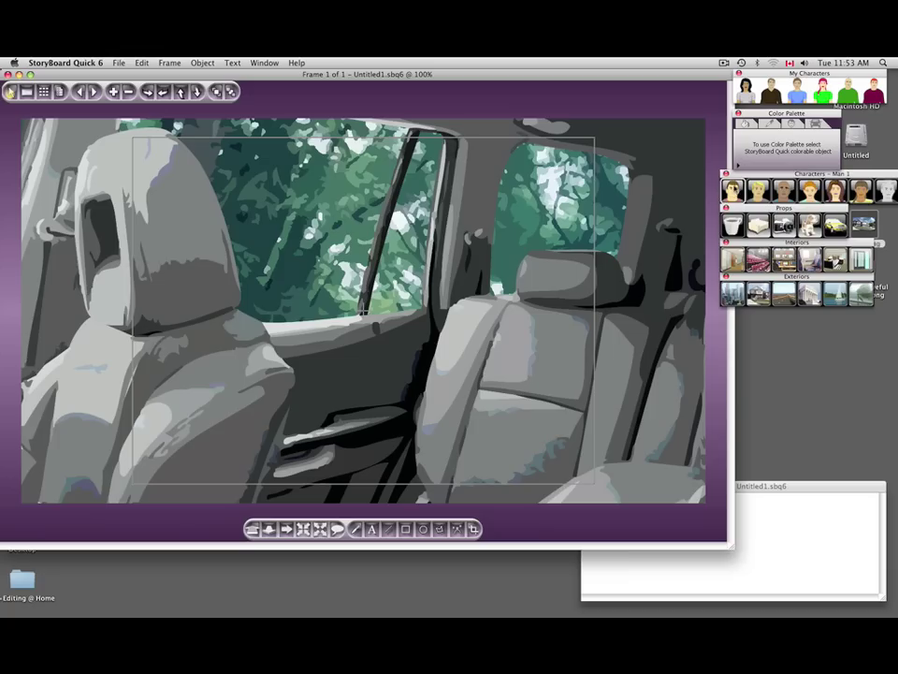
{"action": "mouse_move", "coordinate": [732, 191]}
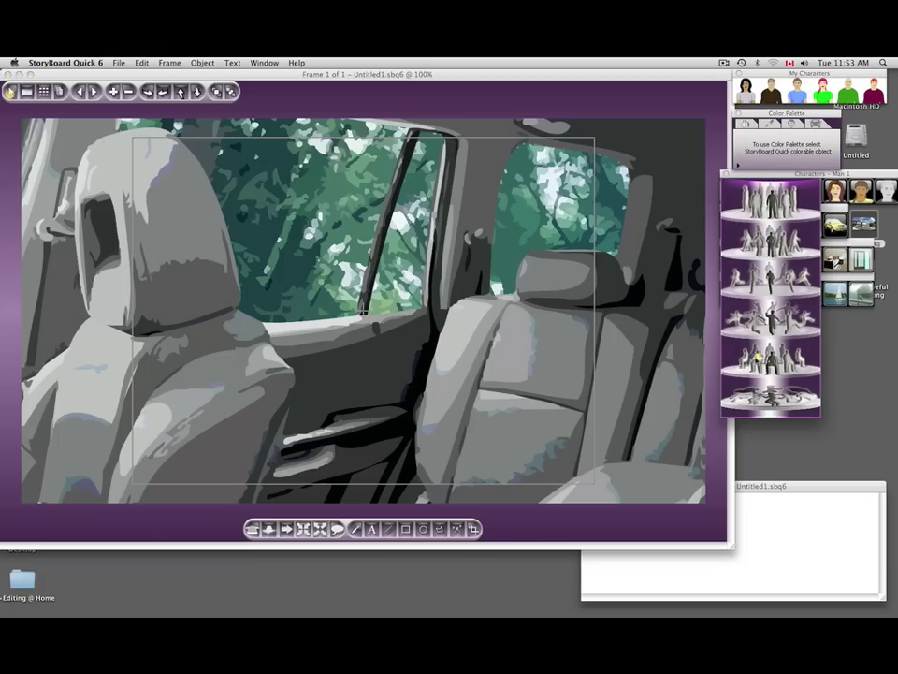
{"action": "left_click", "coordinate": [758, 358]}
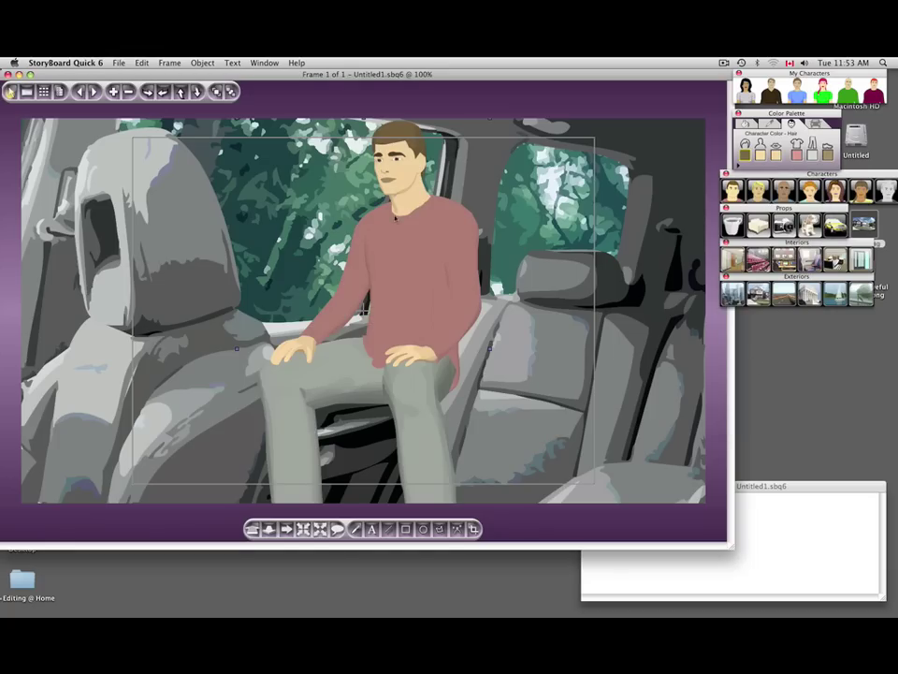
{"action": "left_click_drag", "start_coordinate": [396, 217], "coordinate": [465, 362]}
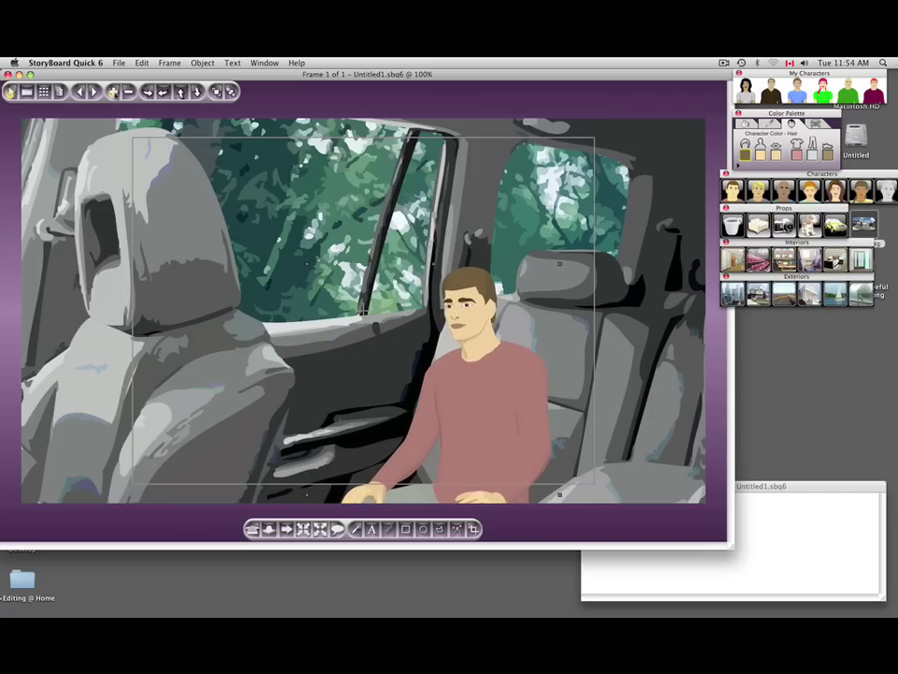
Enlarge the seated man and reposition him so his head and upper body fill the back-seat area in front of the rear window.
{"action": "left_click", "coordinate": [113, 90]}
{"action": "left_click", "coordinate": [113, 90]}
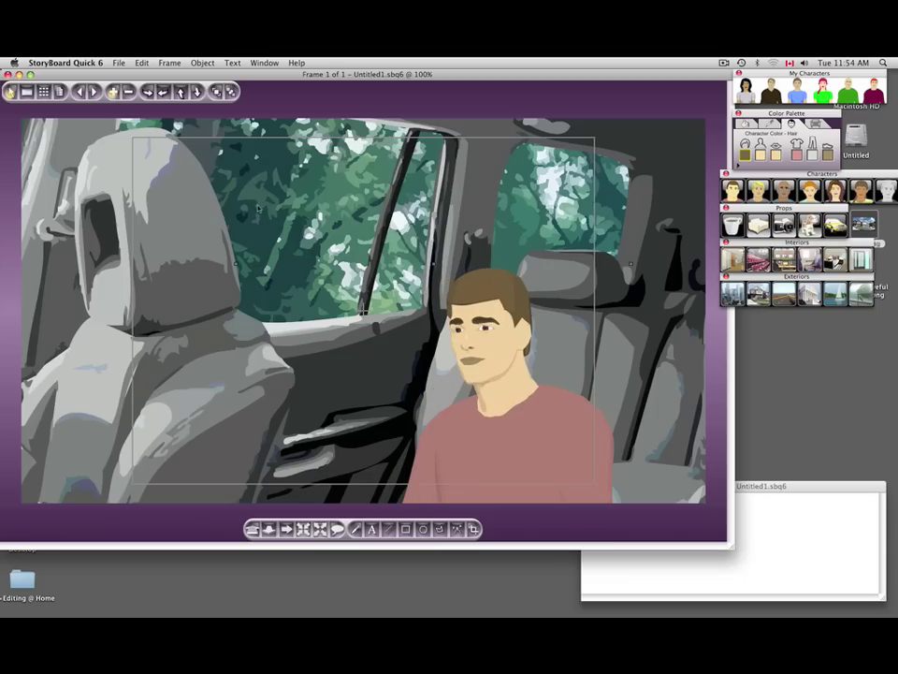
{"action": "left_click", "coordinate": [112, 90]}
{"action": "left_click", "coordinate": [112, 91]}
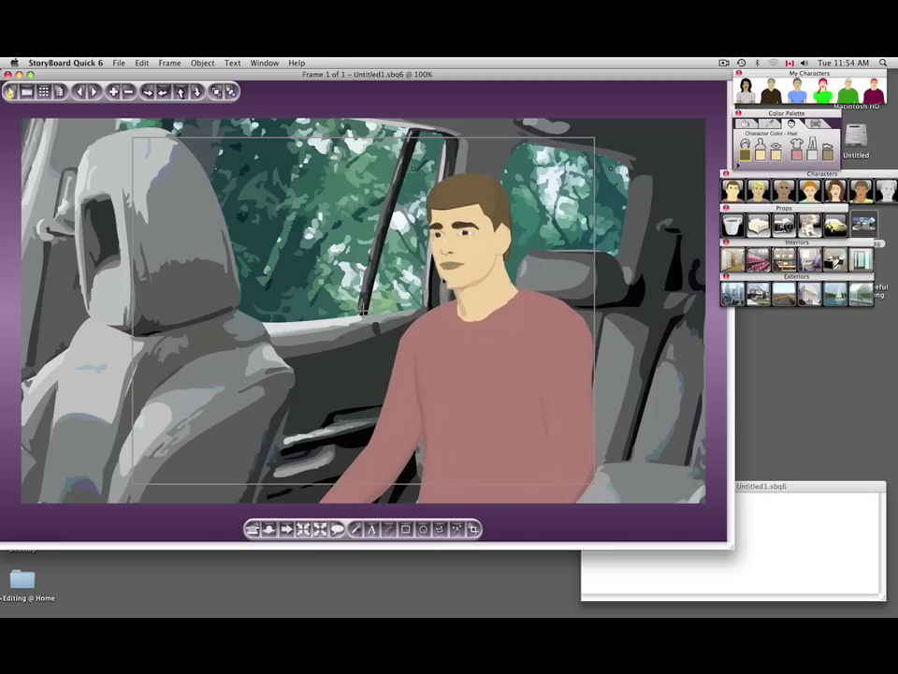
{"action": "left_click", "coordinate": [112, 90]}
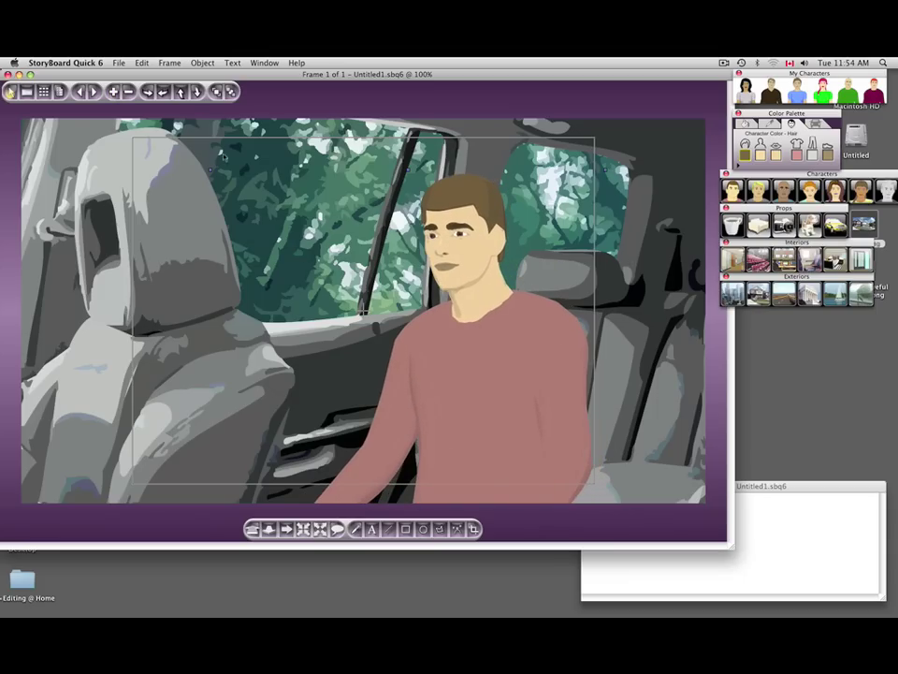
{"action": "left_click", "coordinate": [129, 92]}
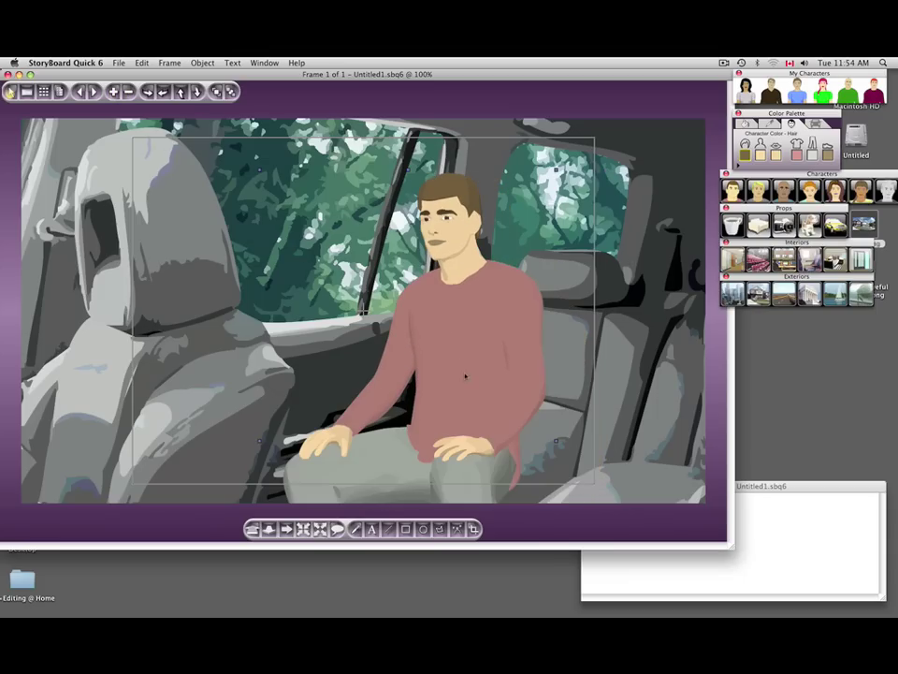
{"action": "left_click_drag", "start_coordinate": [465, 376], "coordinate": [481, 381]}
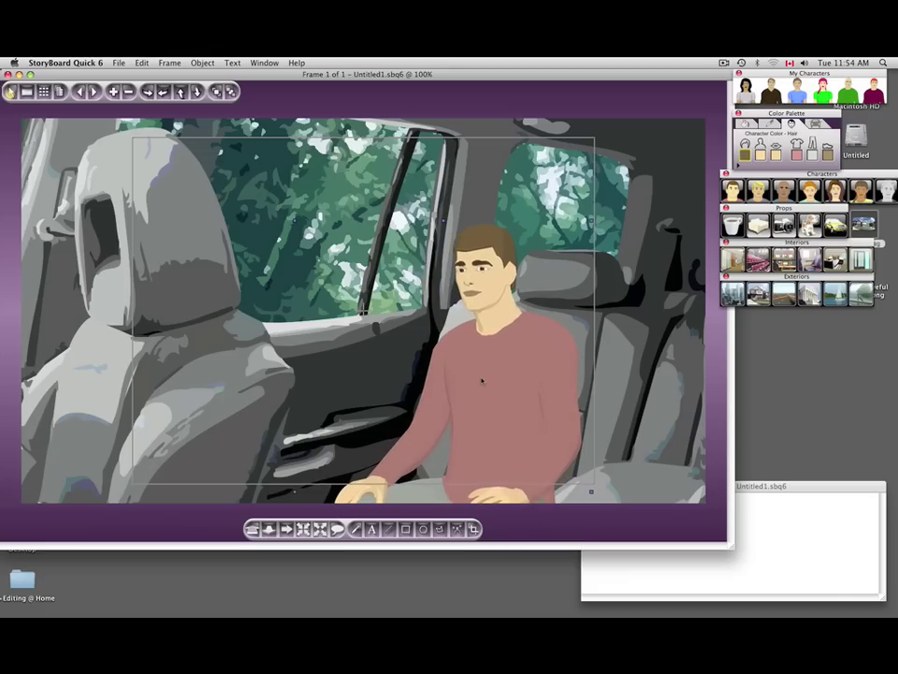
{"action": "left_click", "coordinate": [113, 91]}
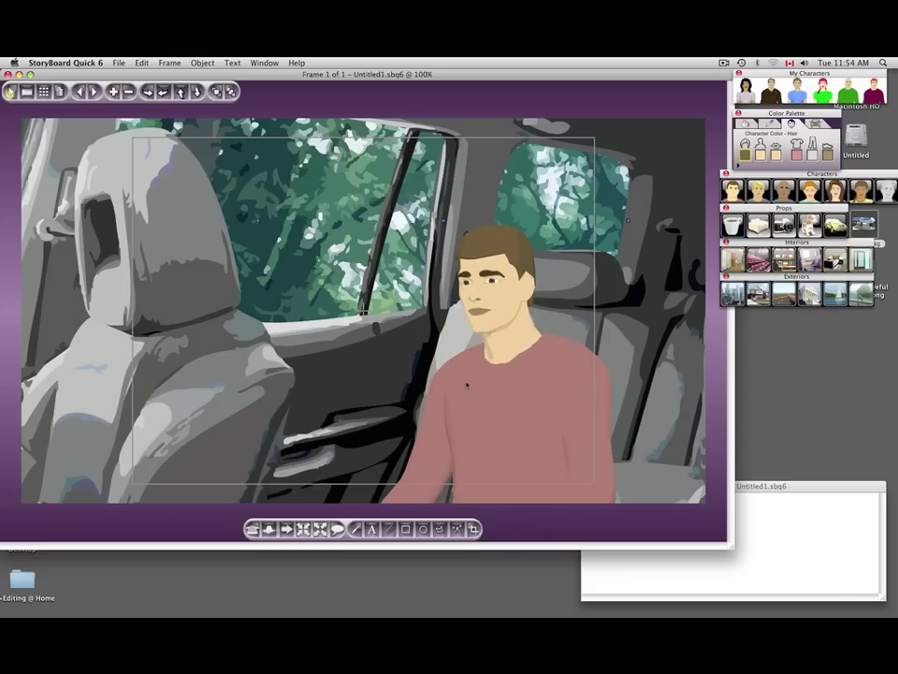
{"action": "left_click_drag", "start_coordinate": [534, 401], "coordinate": [557, 419]}
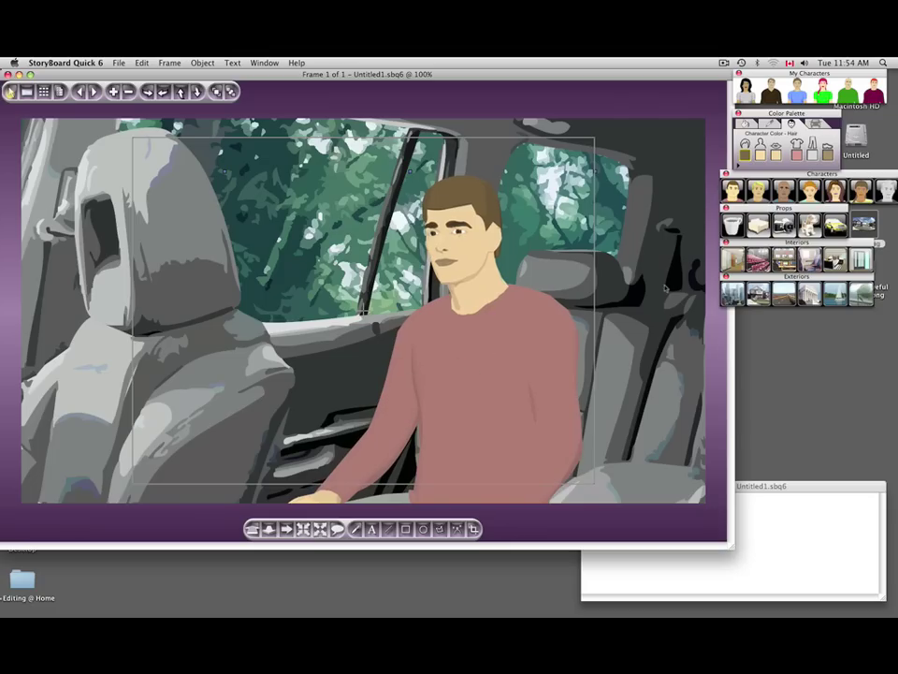
Add the Woman 2 character in a seated pose facing forward and move her beside the front seat at the frame's left edge.
{"action": "left_click", "coordinate": [836, 190]}
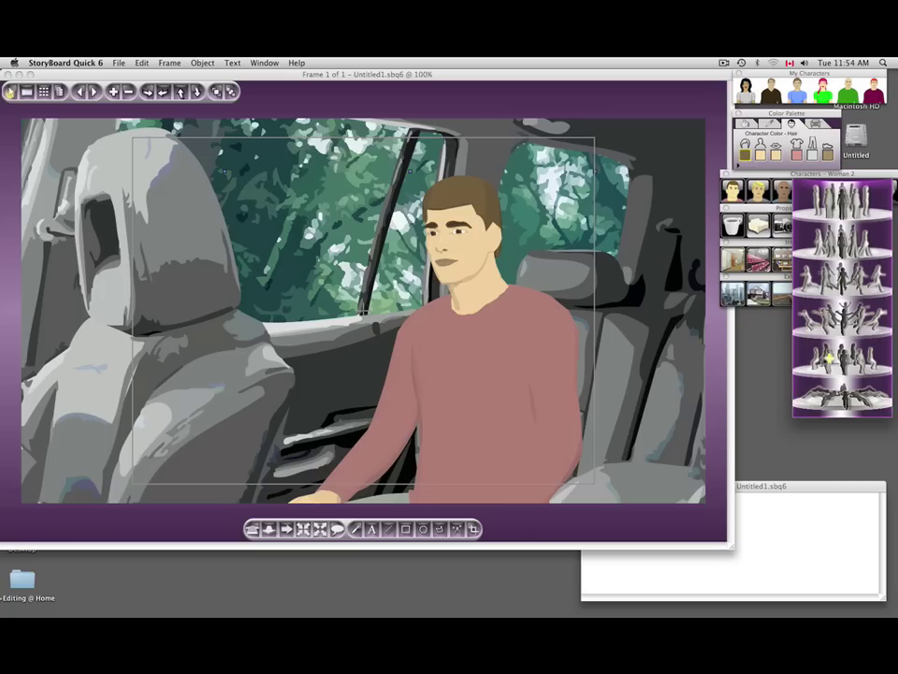
{"action": "left_click", "coordinate": [828, 353]}
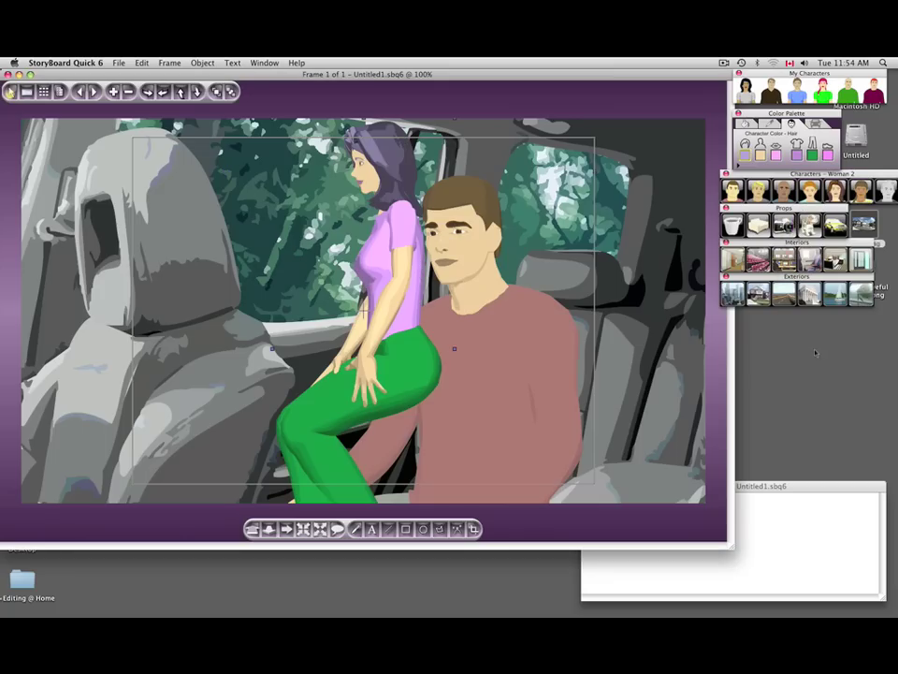
{"action": "left_click_drag", "start_coordinate": [394, 250], "coordinate": [60, 372]}
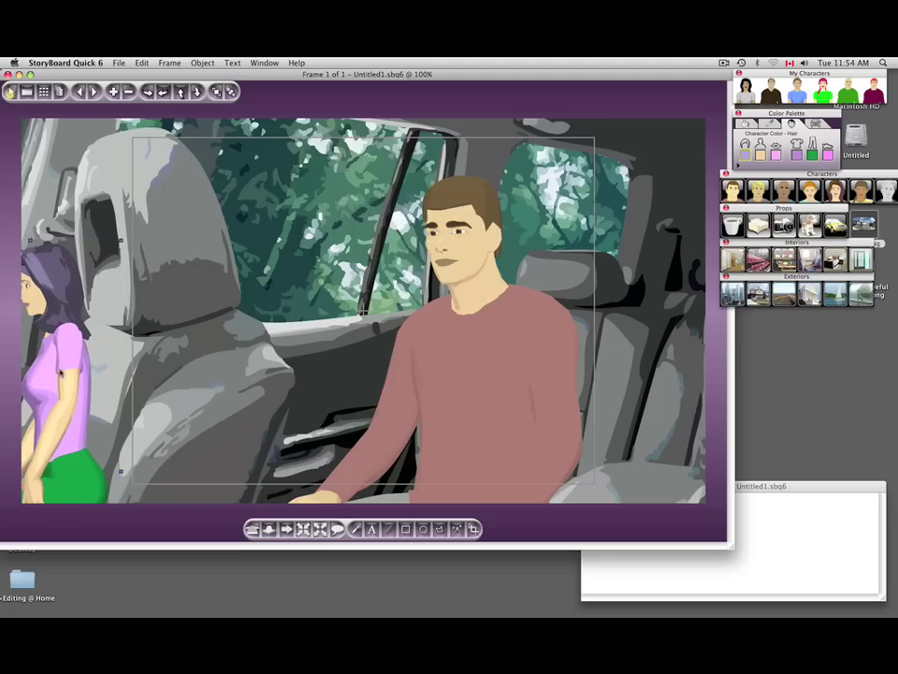
Enlarge the woman and move her up and outward so the frame's left edge cuts her off beside the front seat.
{"action": "left_click", "coordinate": [111, 91]}
{"action": "left_click", "coordinate": [111, 91]}
{"action": "left_click", "coordinate": [112, 90]}
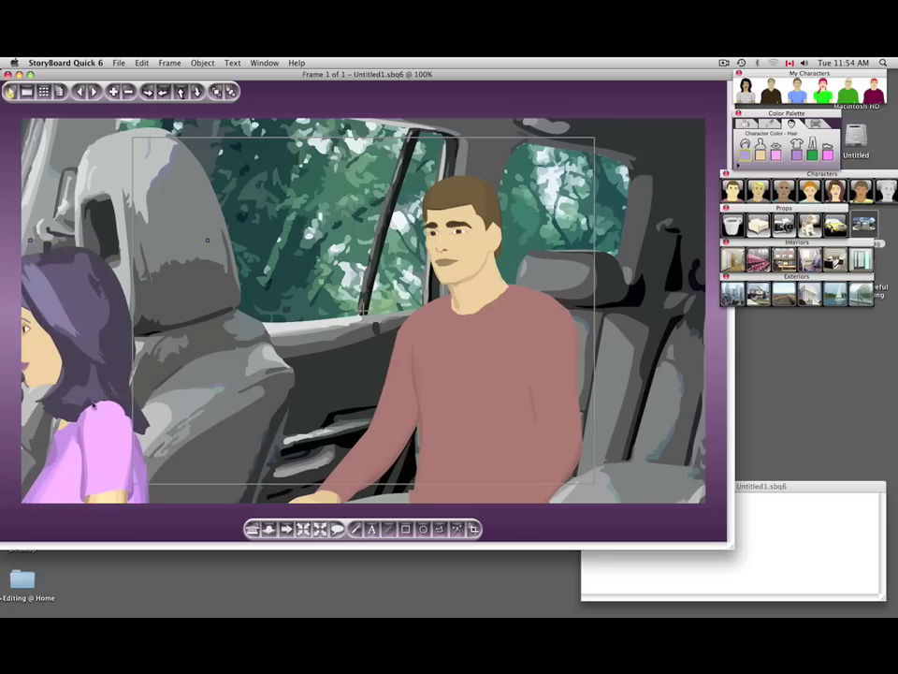
{"action": "left_click_drag", "start_coordinate": [93, 405], "coordinate": [44, 306]}
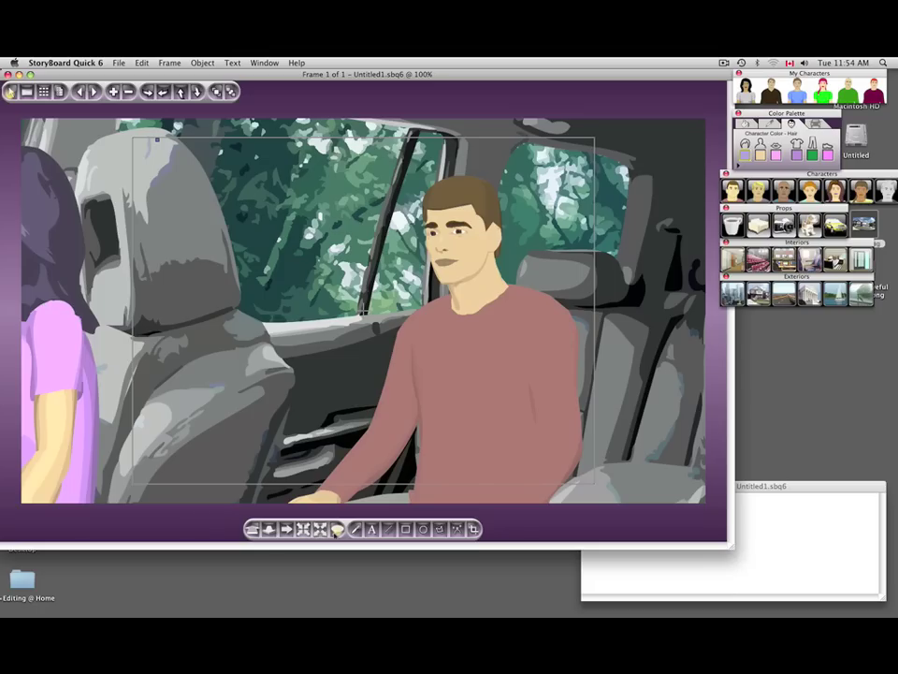
Add a speech balloon, flip it so its tail points toward the man, and place it over the large car window.
{"action": "left_click", "coordinate": [337, 528]}
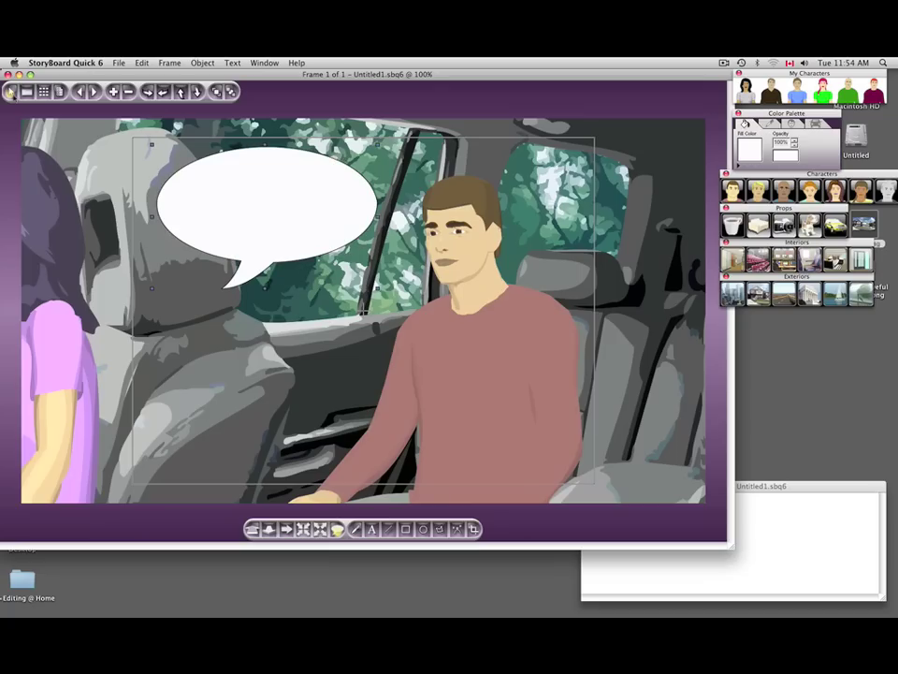
{"action": "left_click_drag", "start_coordinate": [151, 217], "coordinate": [577, 204]}
{"action": "left_click_drag", "start_coordinate": [498, 205], "coordinate": [286, 182]}
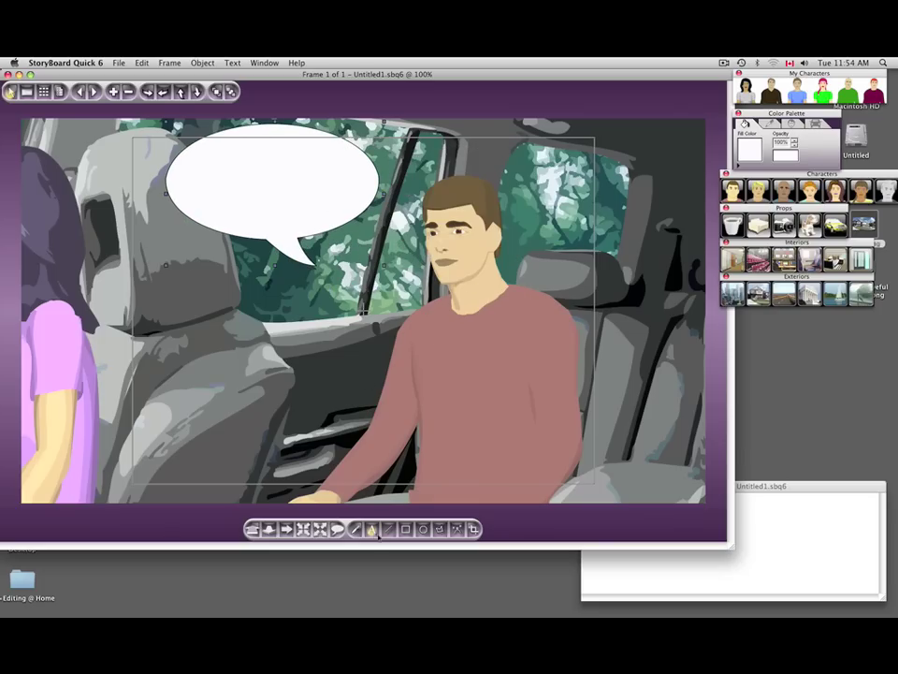
Add the text "I wish I brought my cel phone" inside the speech balloon.
{"action": "left_click", "coordinate": [371, 530]}
{"action": "left_click", "coordinate": [205, 153]}
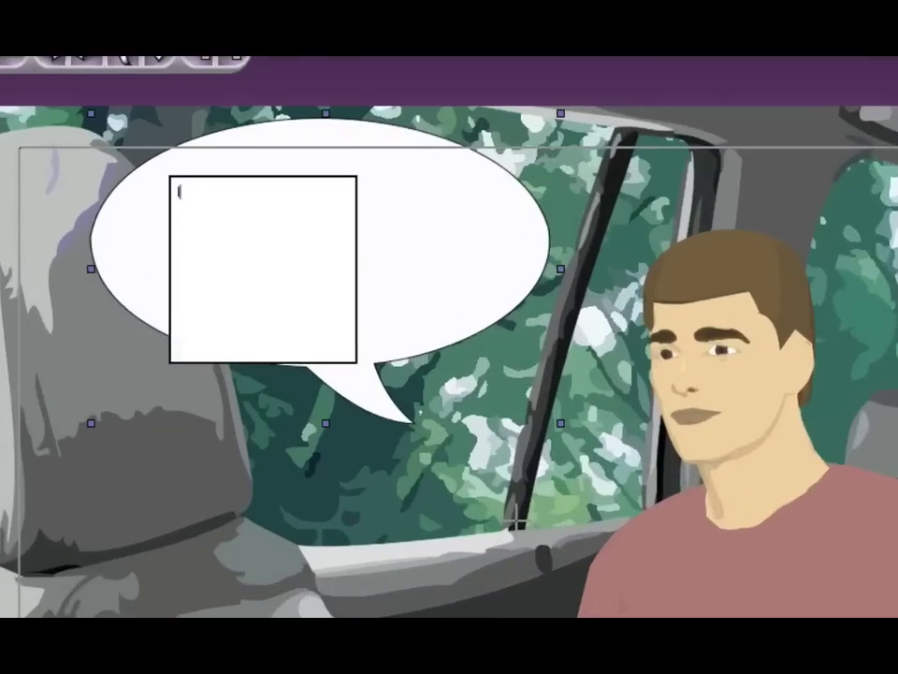
{"action": "type", "text": "I wish"}
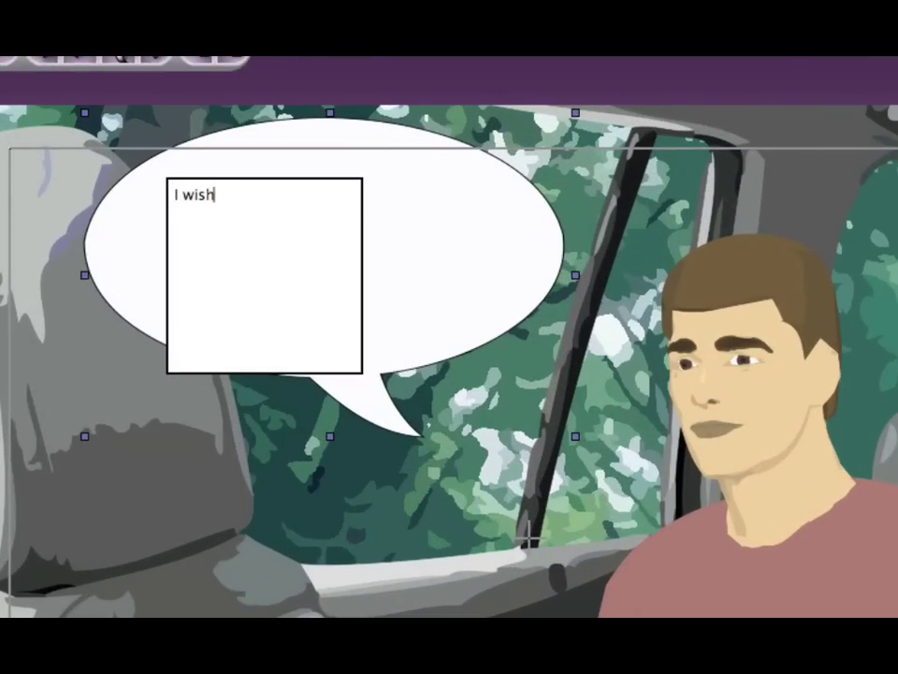
{"action": "type", "text": " I broug"}
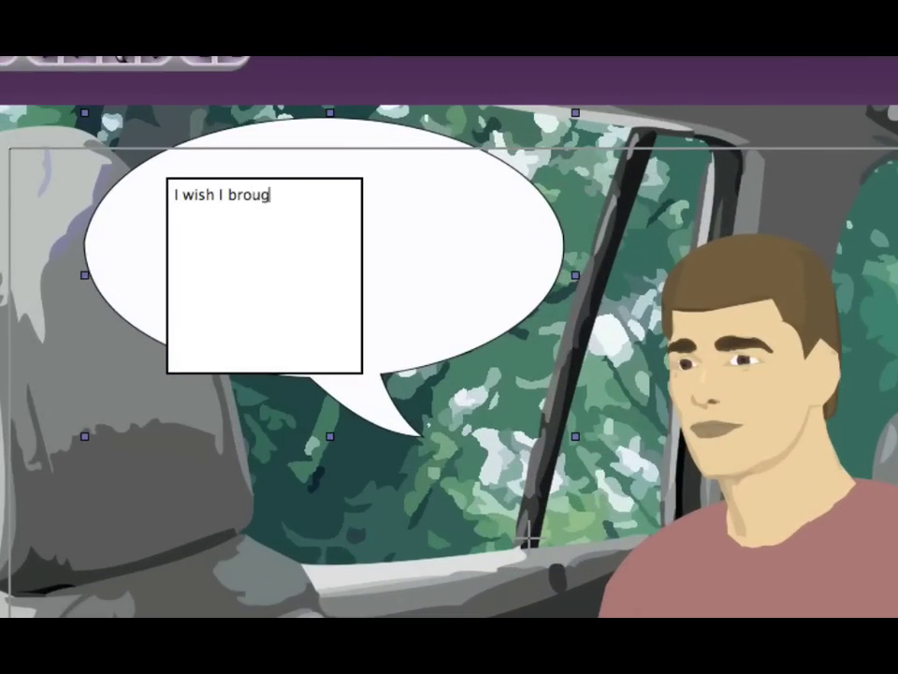
{"action": "type", "text": "ht my cel"}
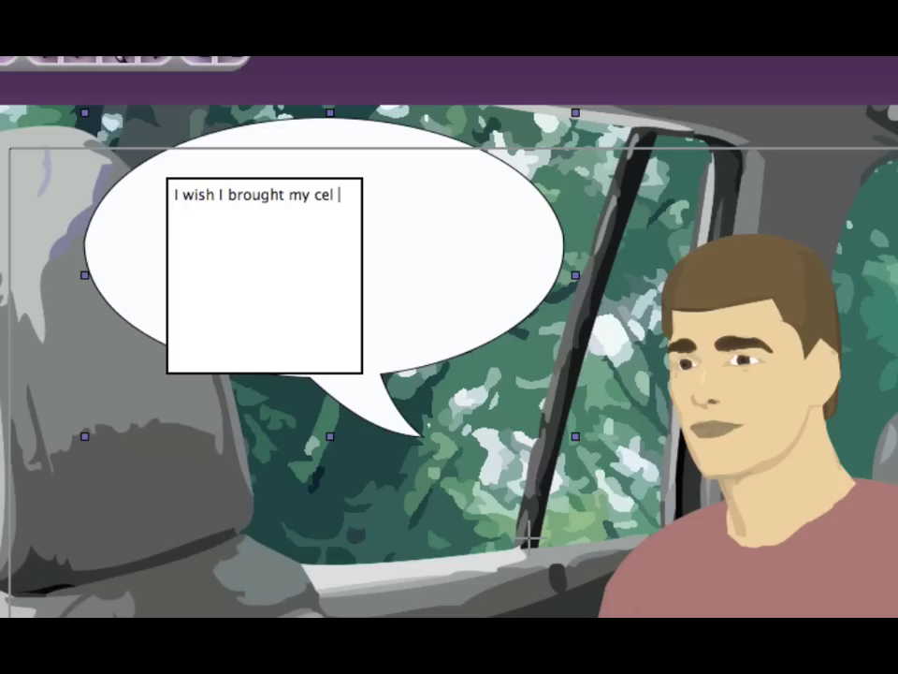
{"action": "type", "text": " phone"}
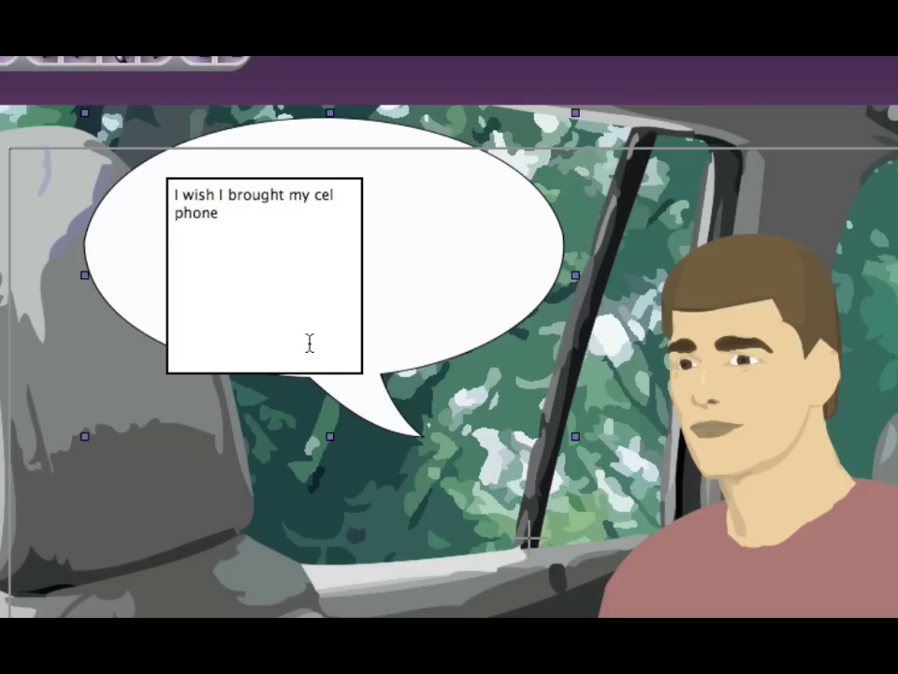
{"action": "key", "text": "Escape"}
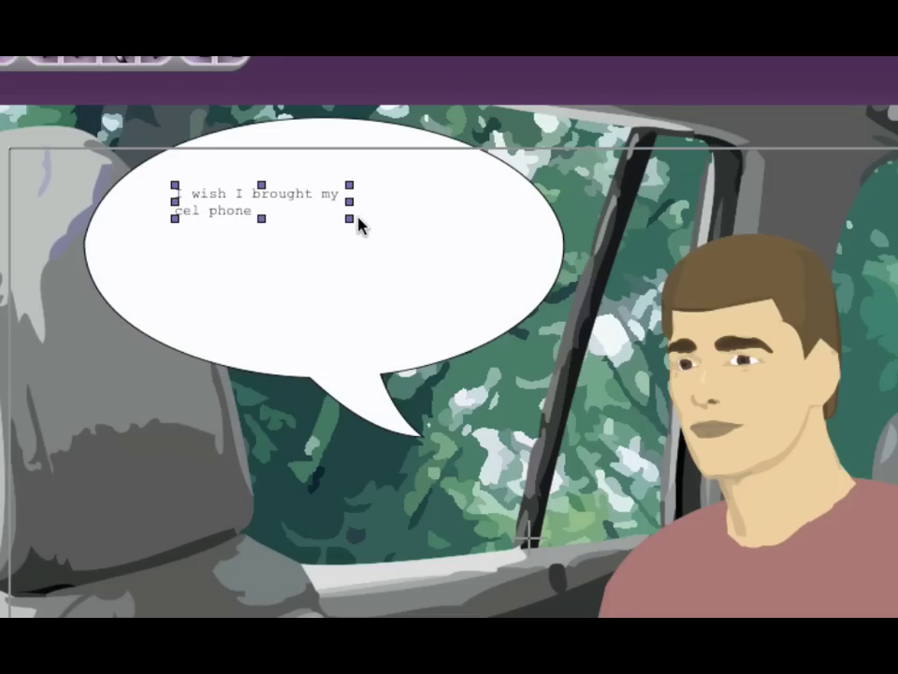
Enlarge the dialogue text to span the speech balloon, then reduce the balloon's height from its upper edge and recentre the text in it.
{"action": "left_click_drag", "start_coordinate": [351, 221], "coordinate": [316, 238]}
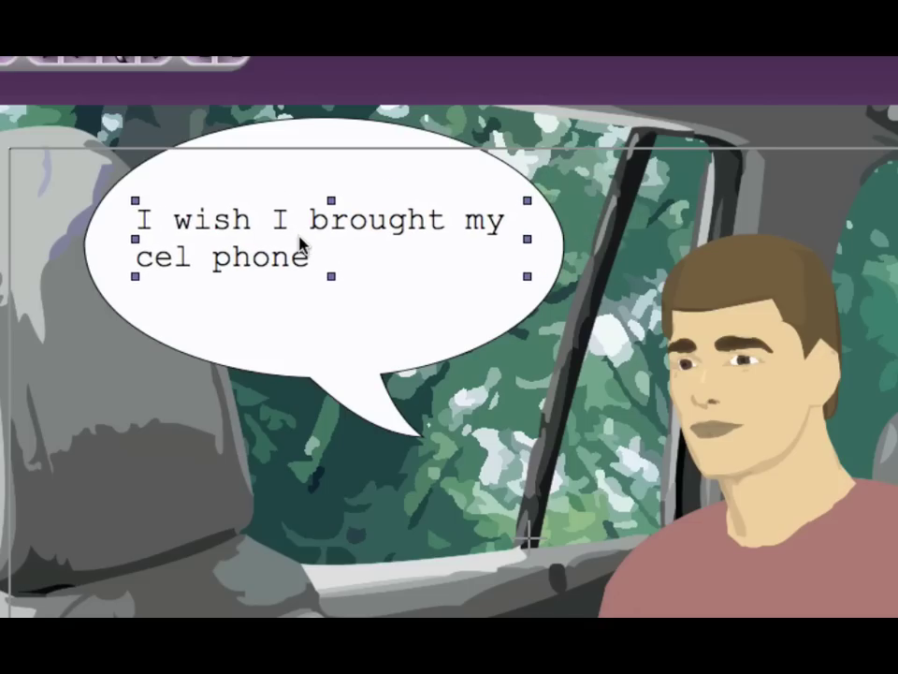
{"action": "left_click", "coordinate": [307, 126]}
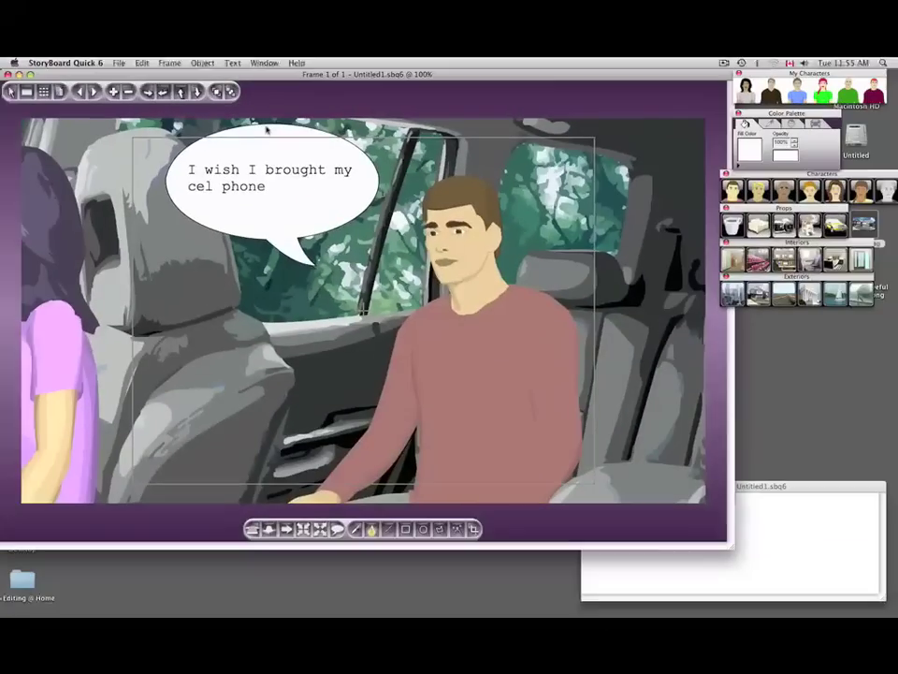
{"action": "left_click", "coordinate": [282, 223]}
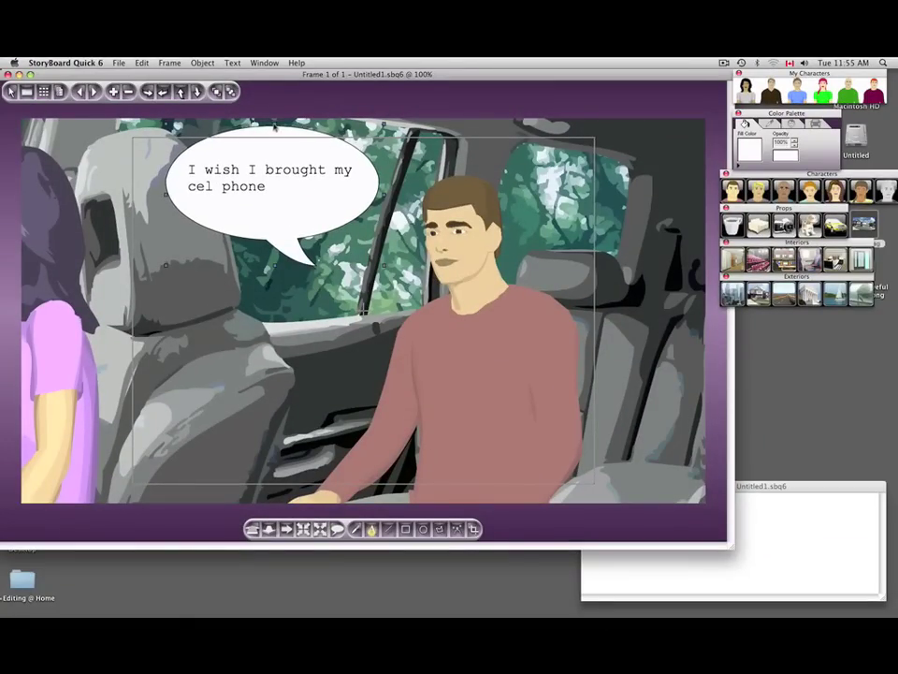
{"action": "left_click", "coordinate": [254, 171]}
{"action": "left_click_drag", "start_coordinate": [255, 171], "coordinate": [257, 183]}
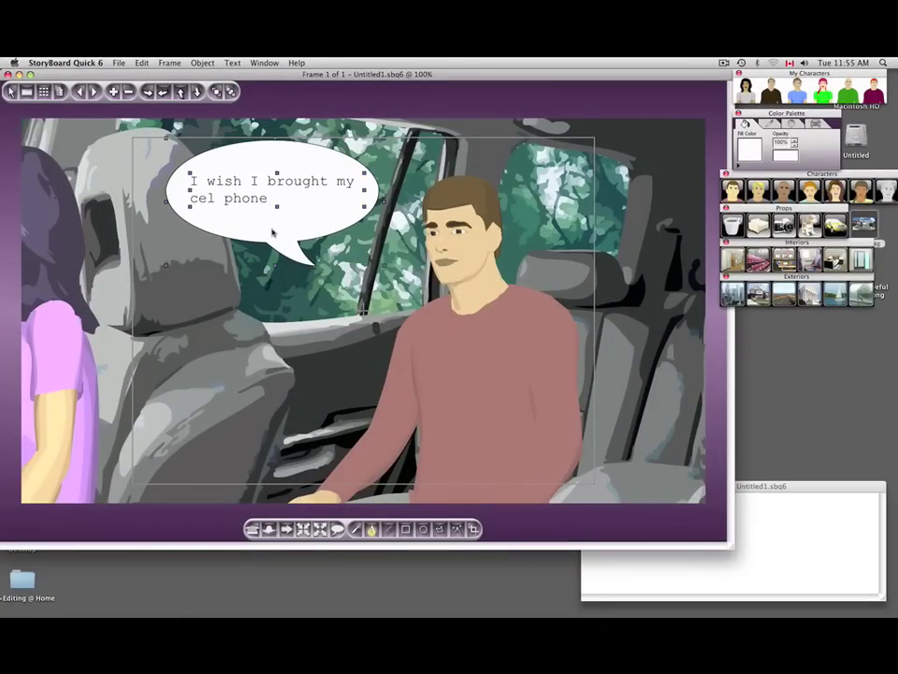
Move the speech balloon and its text together up against the frame's upper edge, closer to the man's head.
{"action": "left_click_drag", "start_coordinate": [281, 235], "coordinate": [318, 214]}
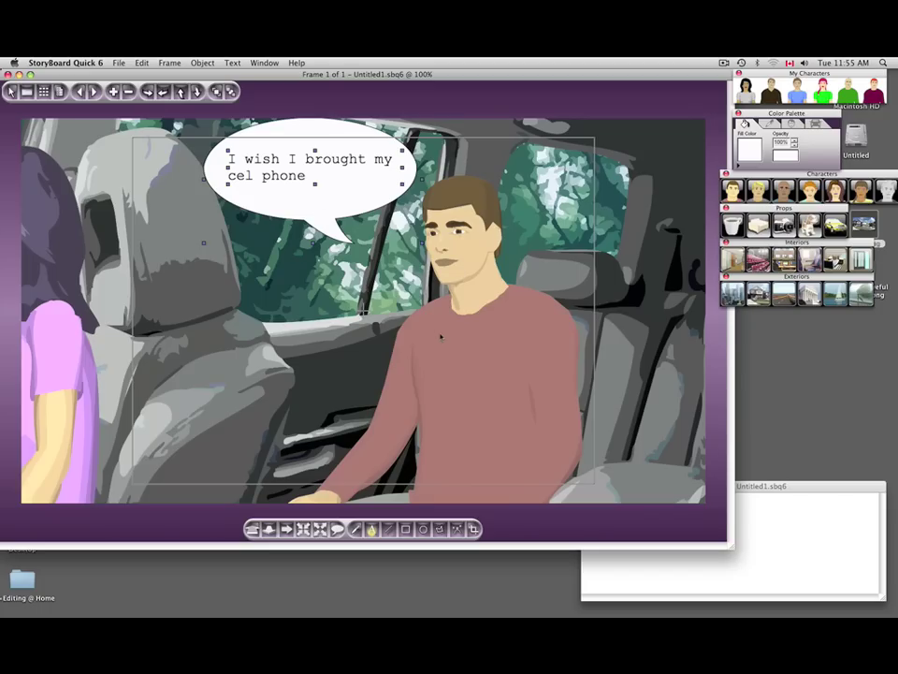
{"action": "left_click", "coordinate": [508, 340]}
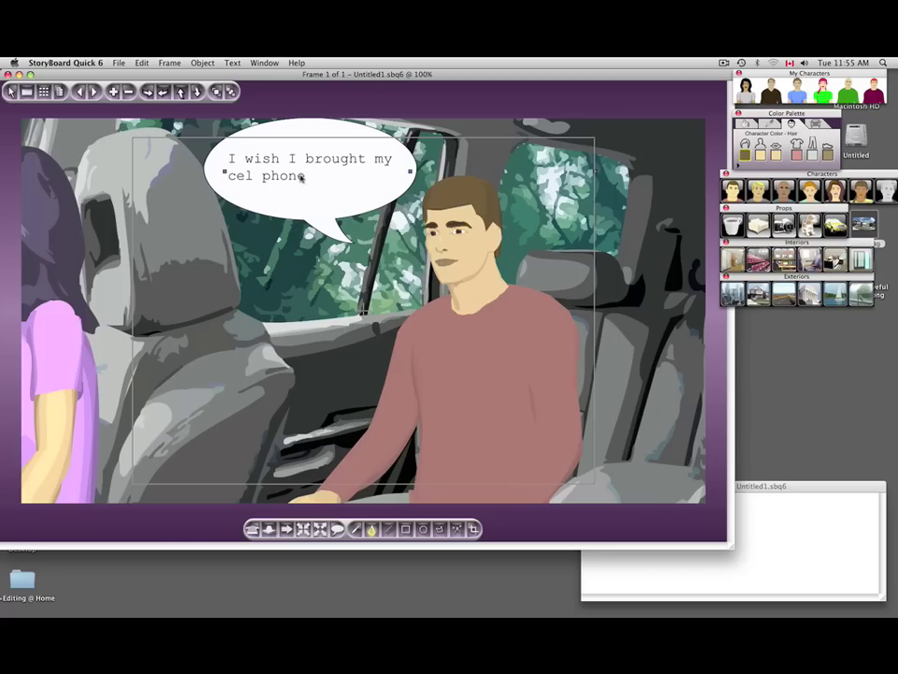
{"action": "left_click", "coordinate": [274, 202]}
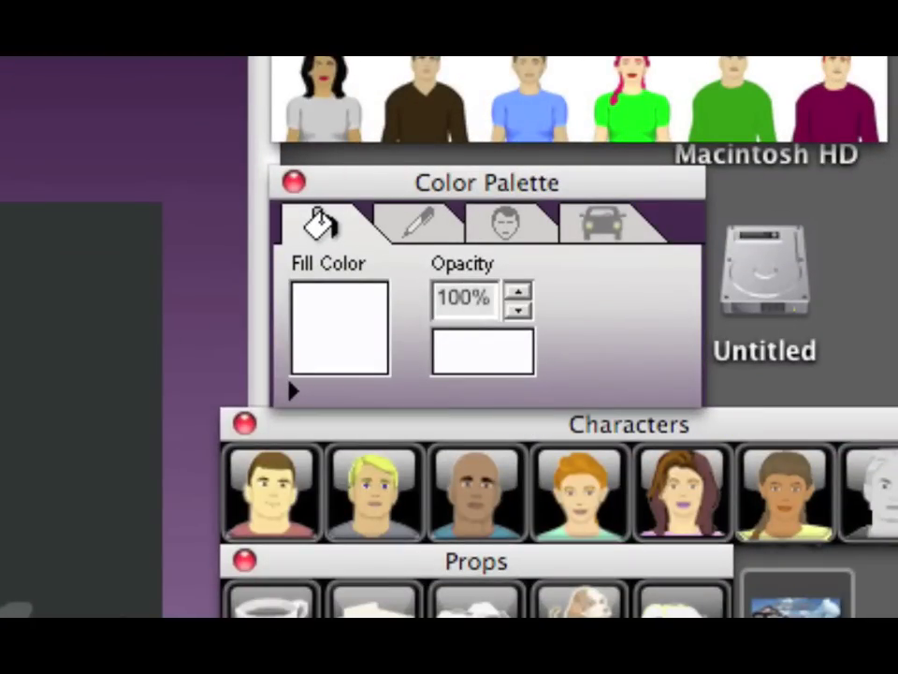
Recolour the seated man's hair black and his shirt bright green.
{"action": "left_click", "coordinate": [7, 562]}
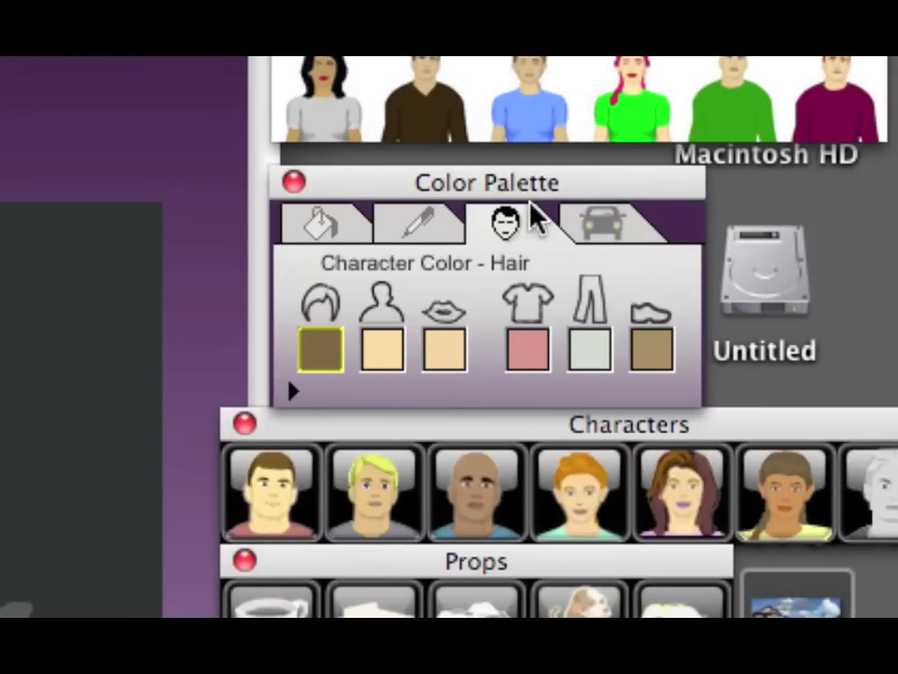
{"action": "left_click", "coordinate": [472, 223]}
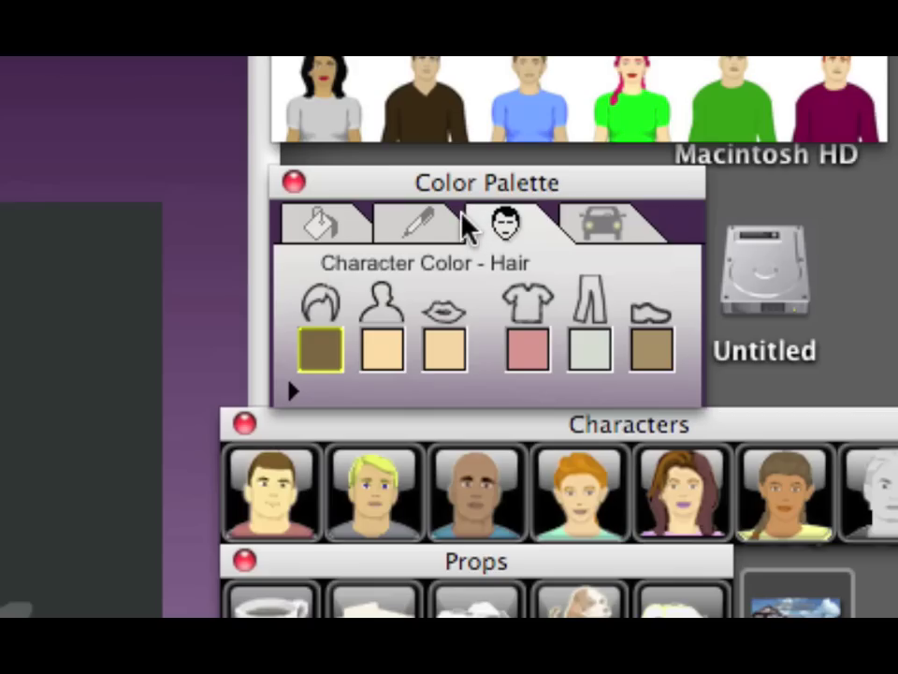
{"action": "left_click", "coordinate": [293, 391]}
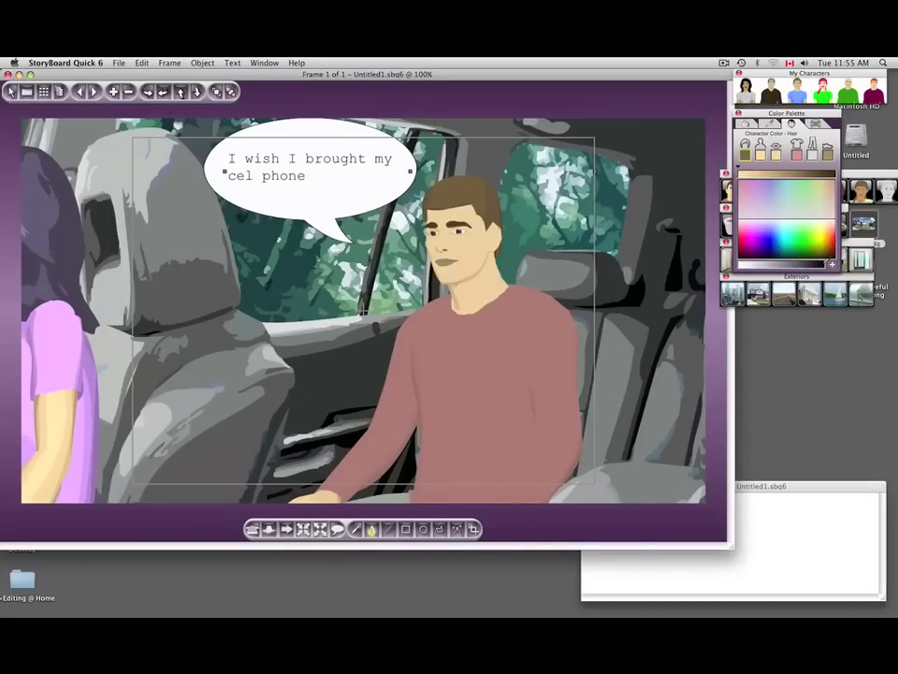
{"action": "left_click", "coordinate": [827, 265]}
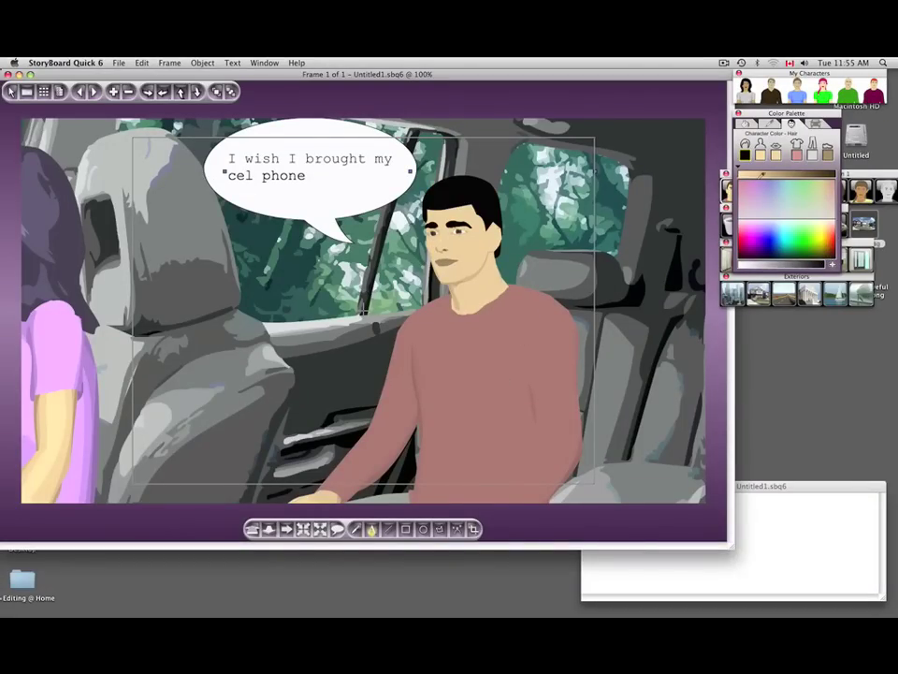
{"action": "left_click", "coordinate": [796, 151]}
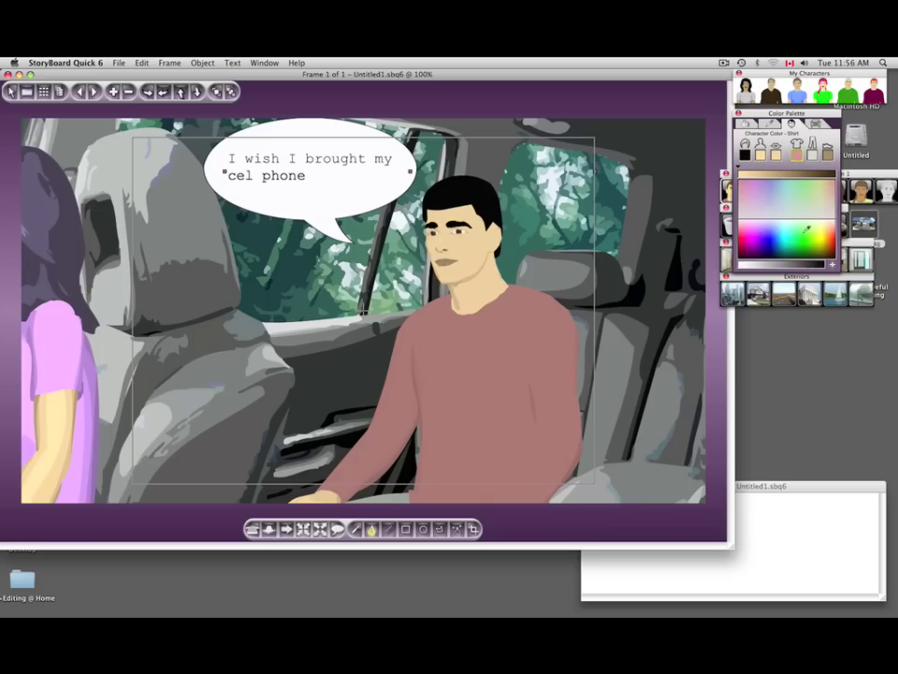
{"action": "left_click", "coordinate": [801, 243]}
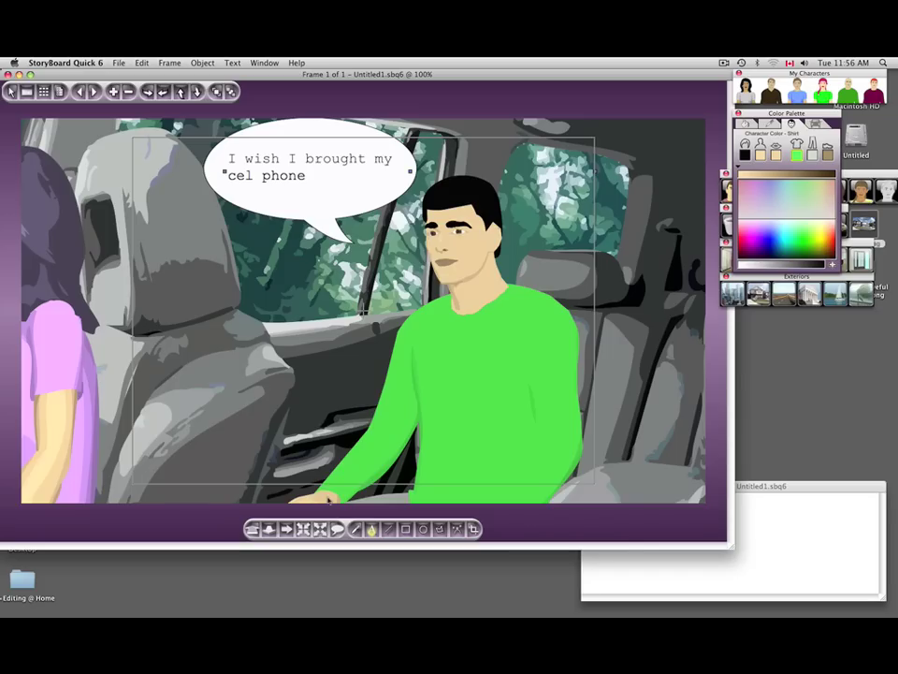
Replace the frame's caption with "Exterior - Driving - Man thinking".
{"action": "left_click", "coordinate": [756, 487]}
{"action": "left_click_drag", "start_coordinate": [756, 486], "coordinate": [504, 429]}
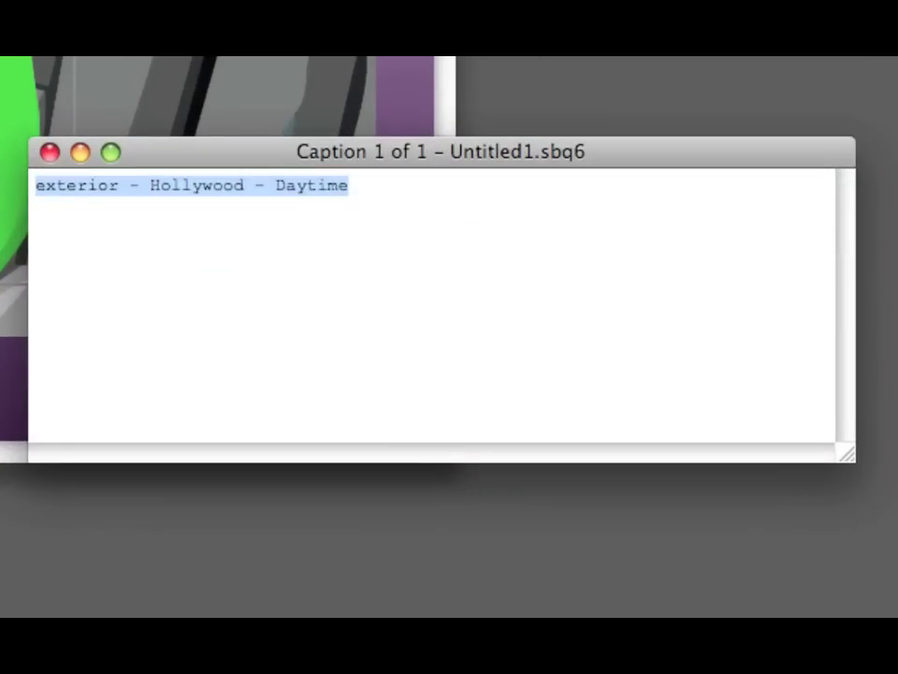
{"action": "key", "text": "BackSpace"}
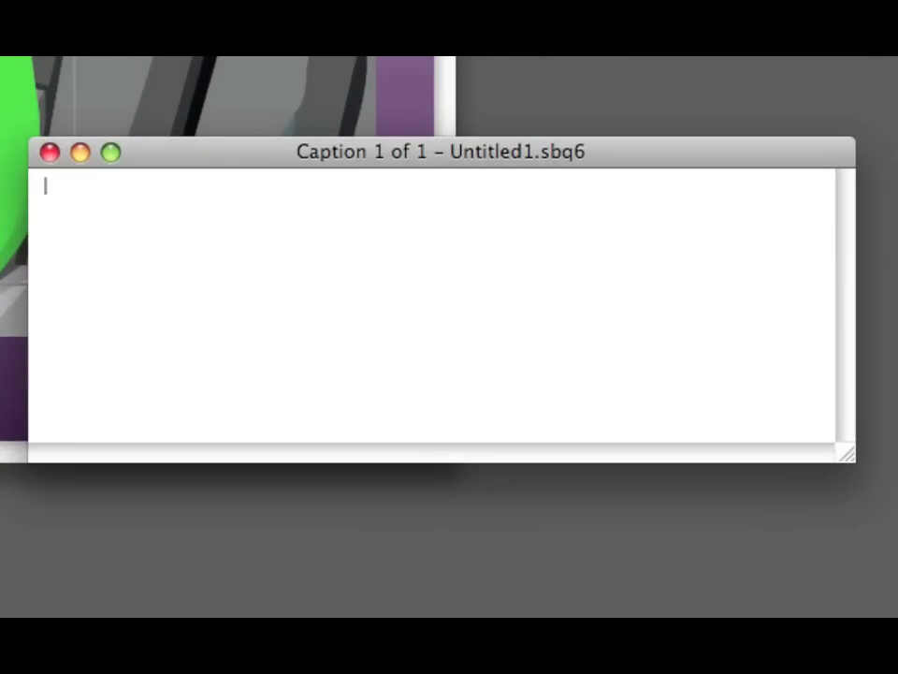
{"action": "type", "text": "Exteri"}
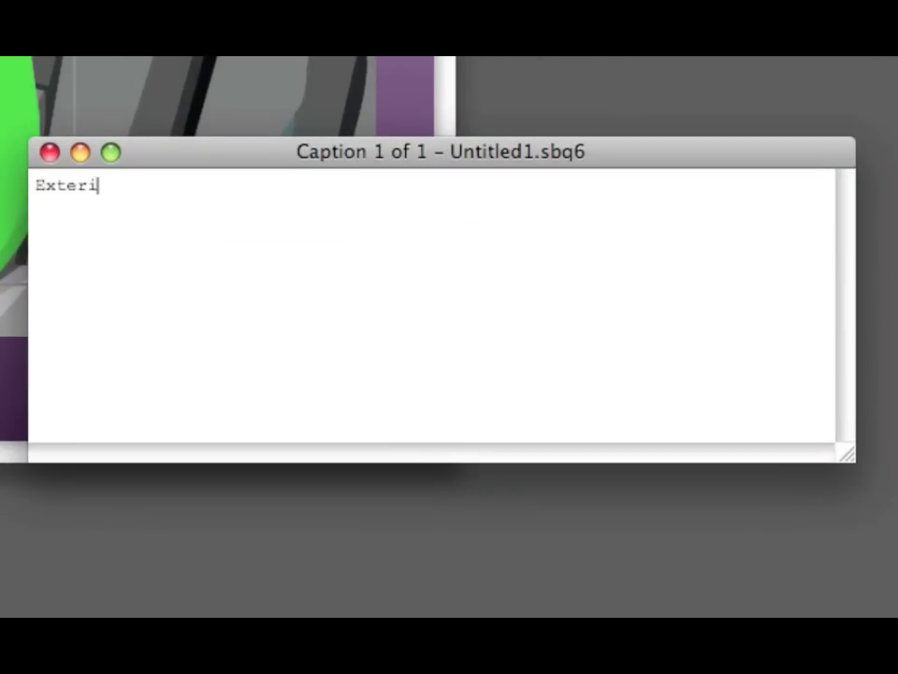
{"action": "type", "text": "or - Drving - "}
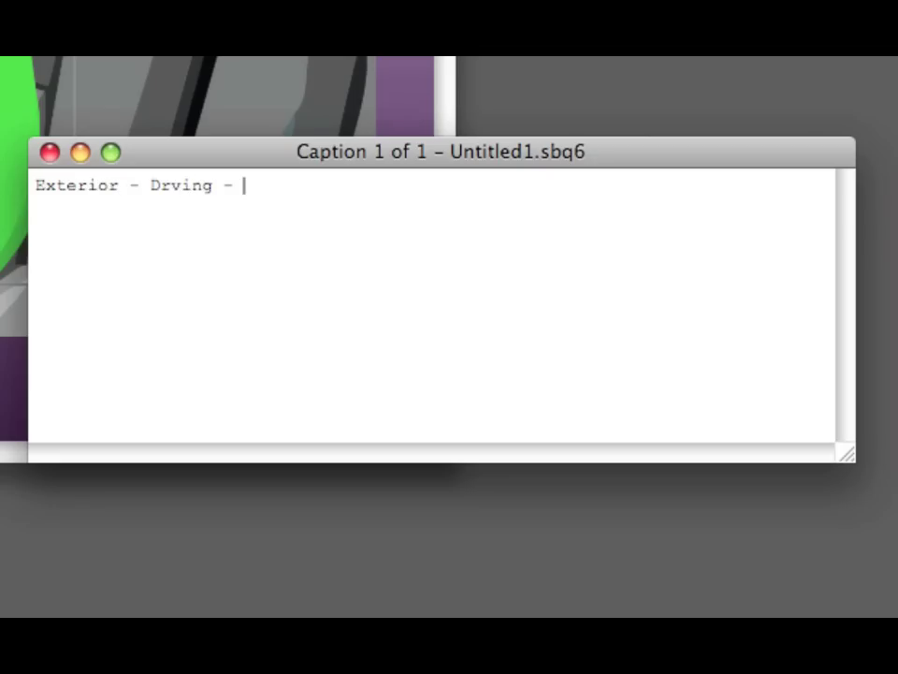
{"action": "type", "text": "Man thinking"}
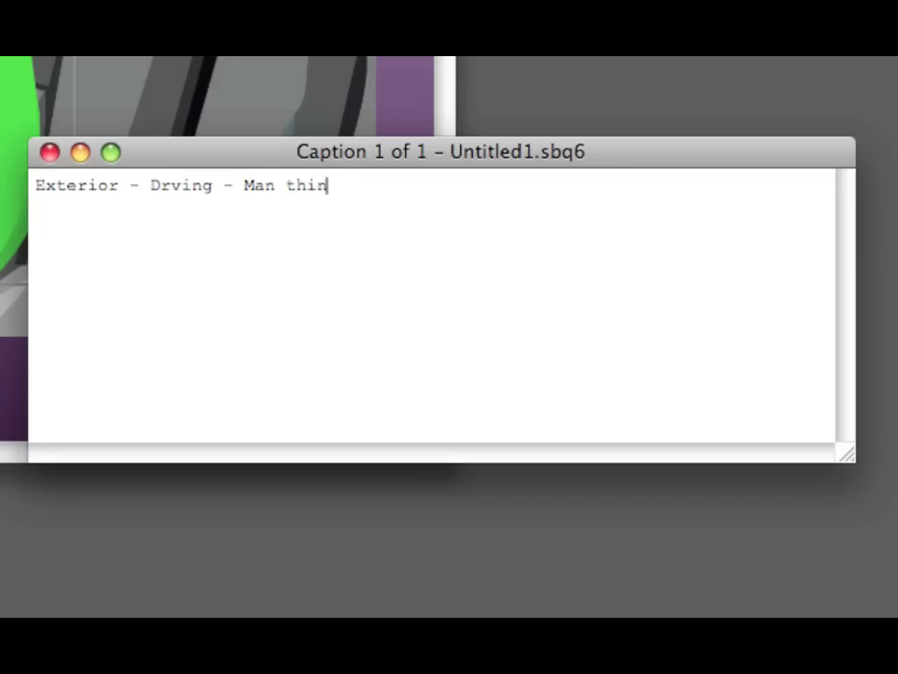
{"action": "left_click", "coordinate": [169, 184]}
{"action": "type", "text": "ish I brought my"}
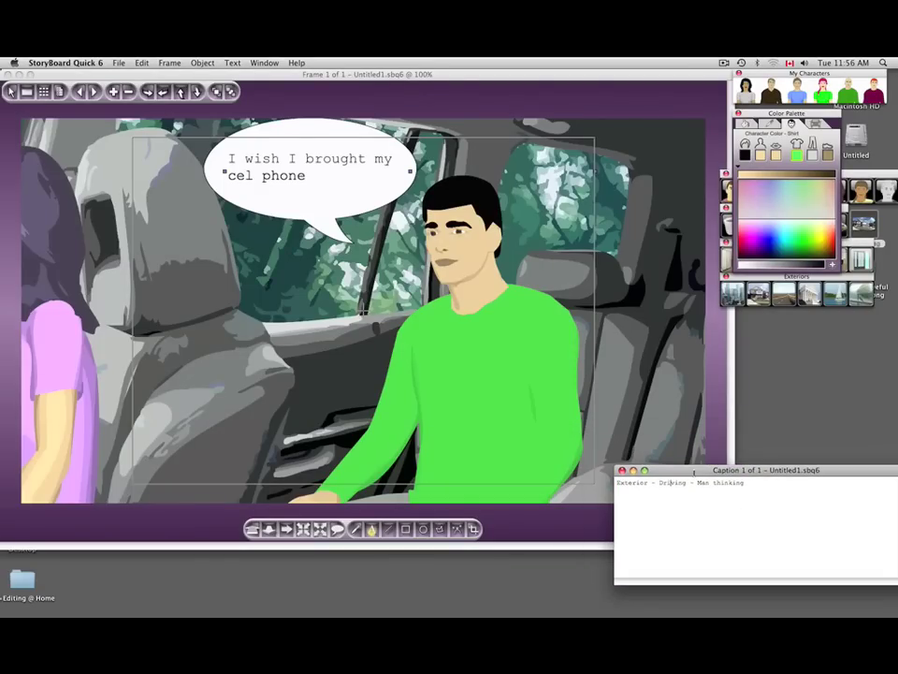
Add a new frame and fill it with the Metro exterior of brownstone stairs with dark iron railings.
{"action": "left_click", "coordinate": [170, 62]}
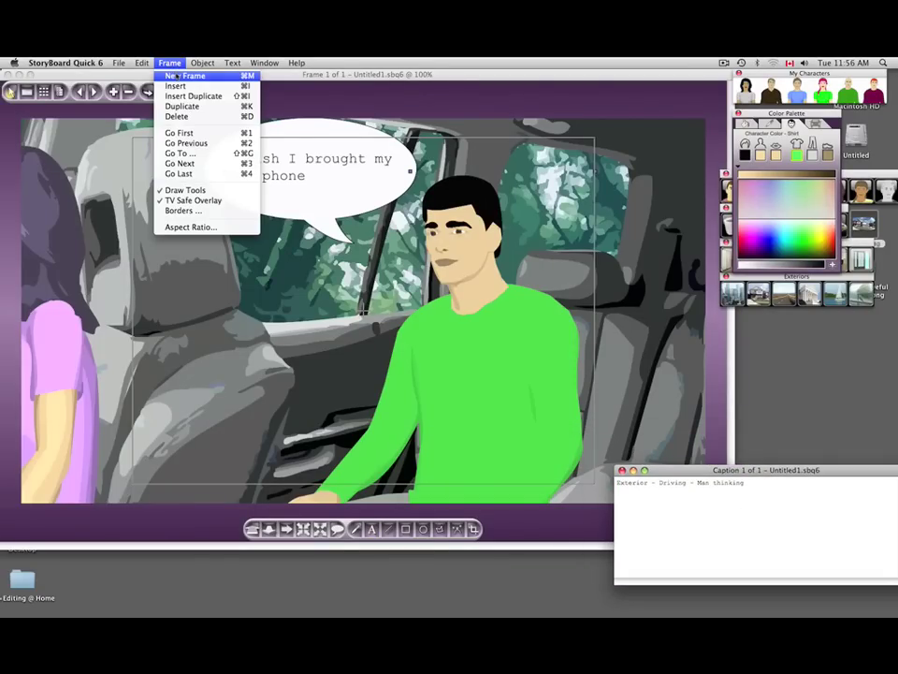
{"action": "left_click", "coordinate": [177, 75]}
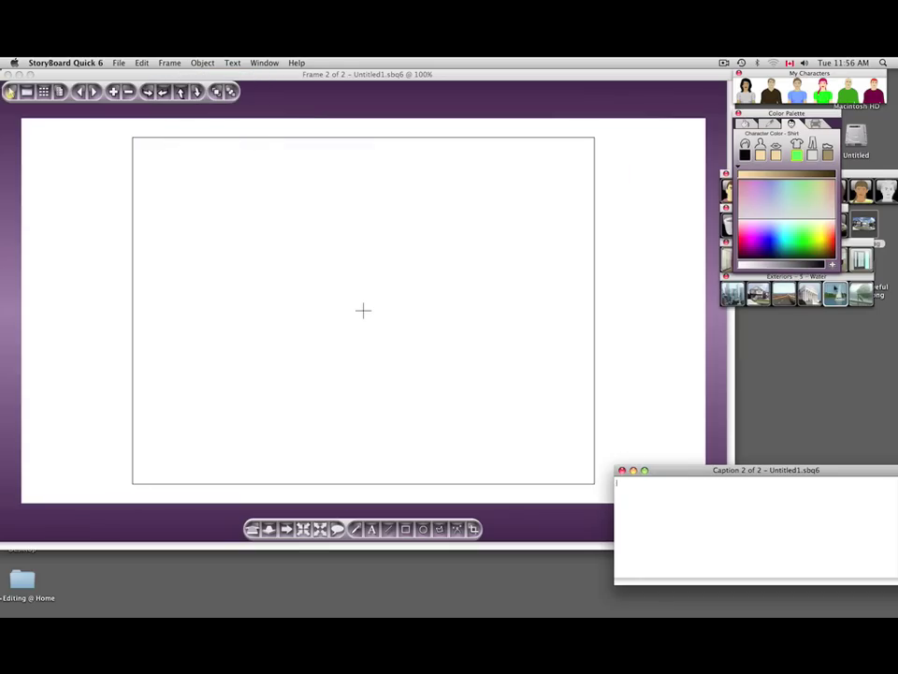
{"action": "left_click_drag", "start_coordinate": [839, 278], "coordinate": [846, 348]}
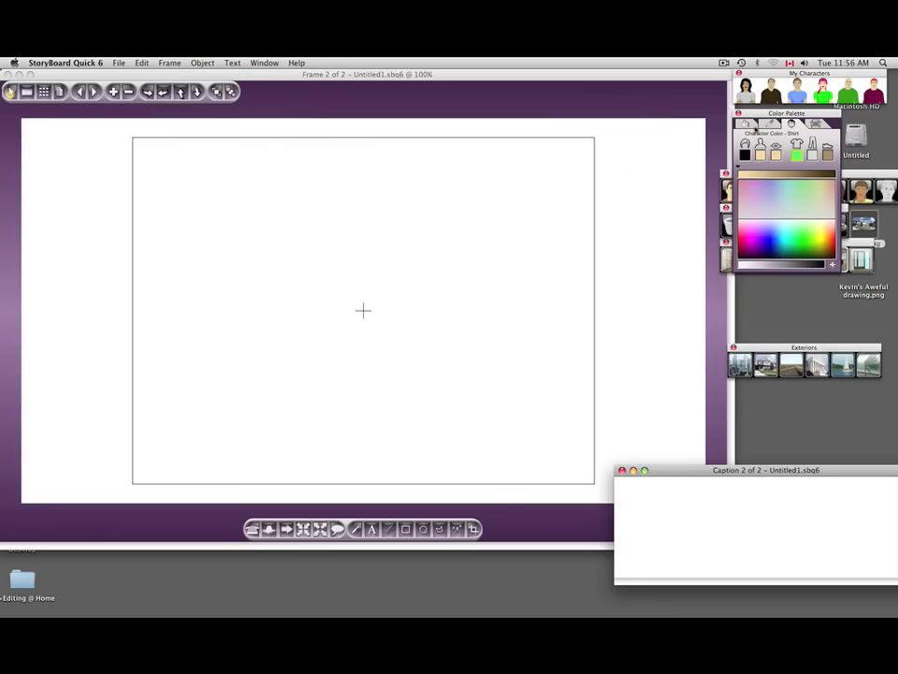
{"action": "left_click", "coordinate": [739, 169]}
{"action": "left_click_drag", "start_coordinate": [783, 349], "coordinate": [773, 283]}
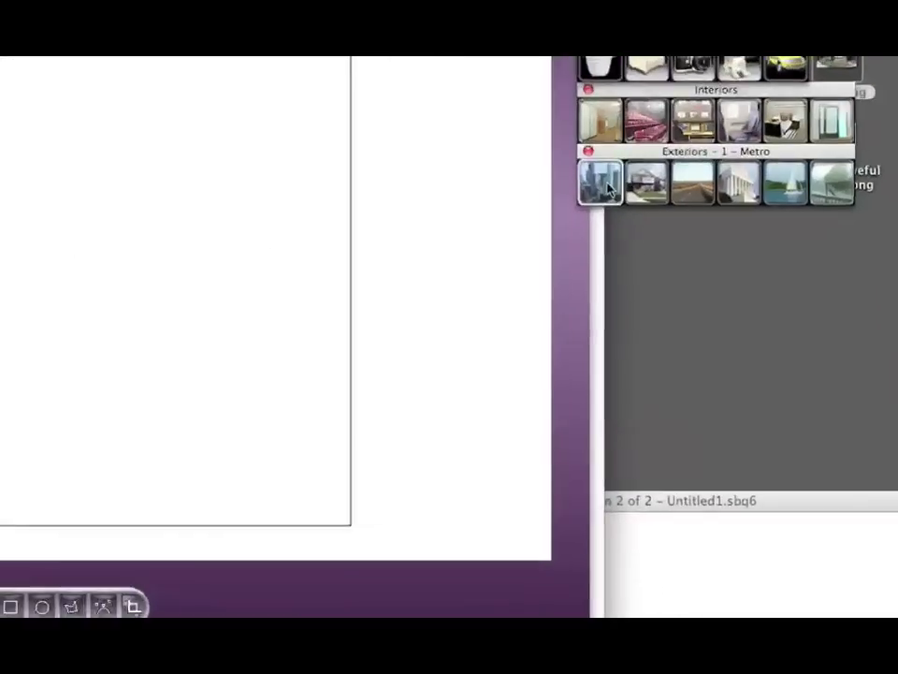
{"action": "left_click", "coordinate": [734, 297]}
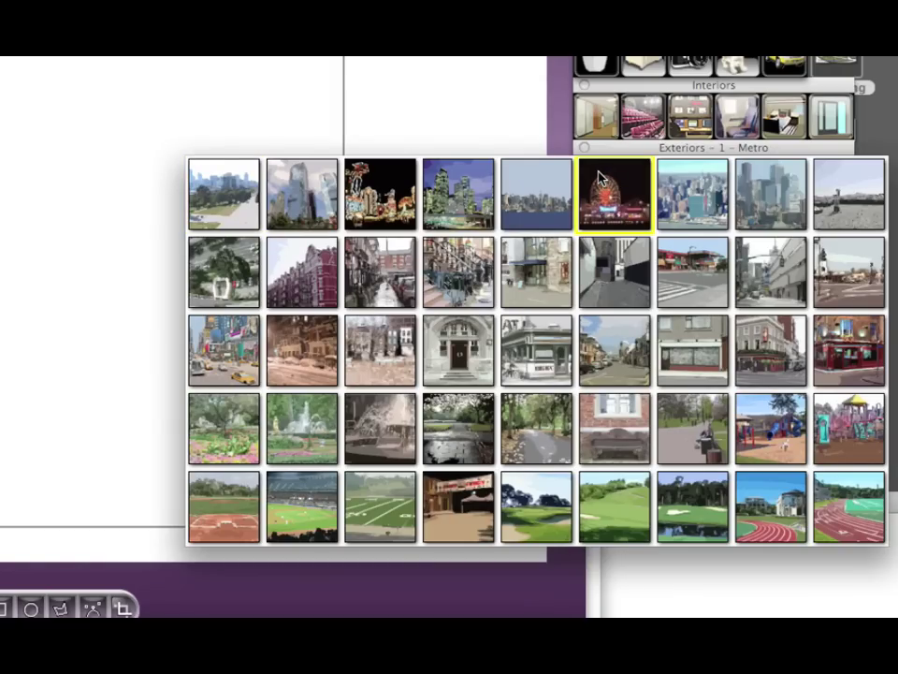
{"action": "left_click", "coordinate": [456, 271]}
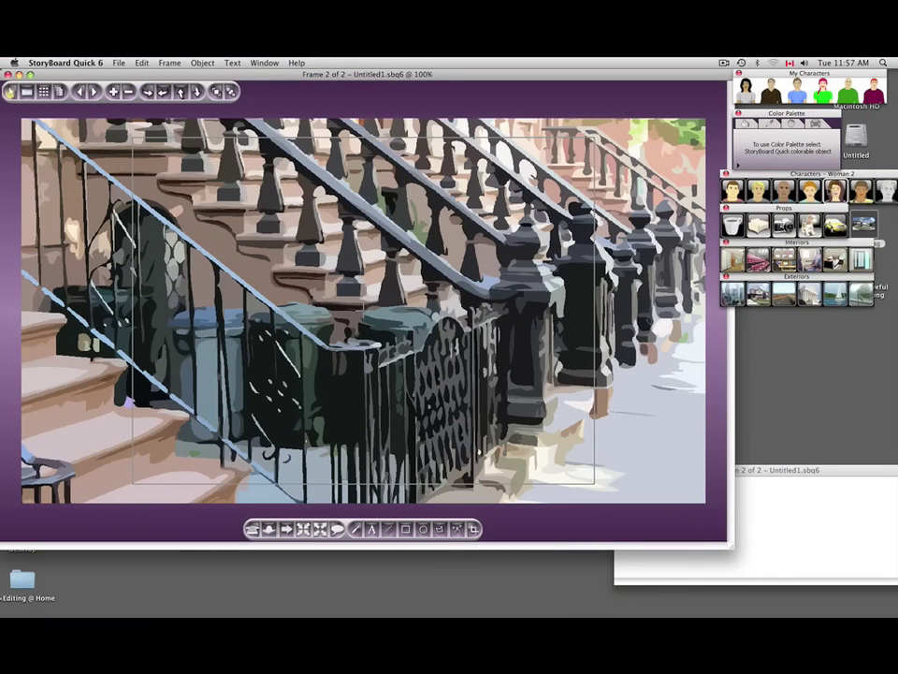
Add Woman 2 in a running pose and place her over the sidewalk beside the stair railings.
{"action": "left_click", "coordinate": [834, 190]}
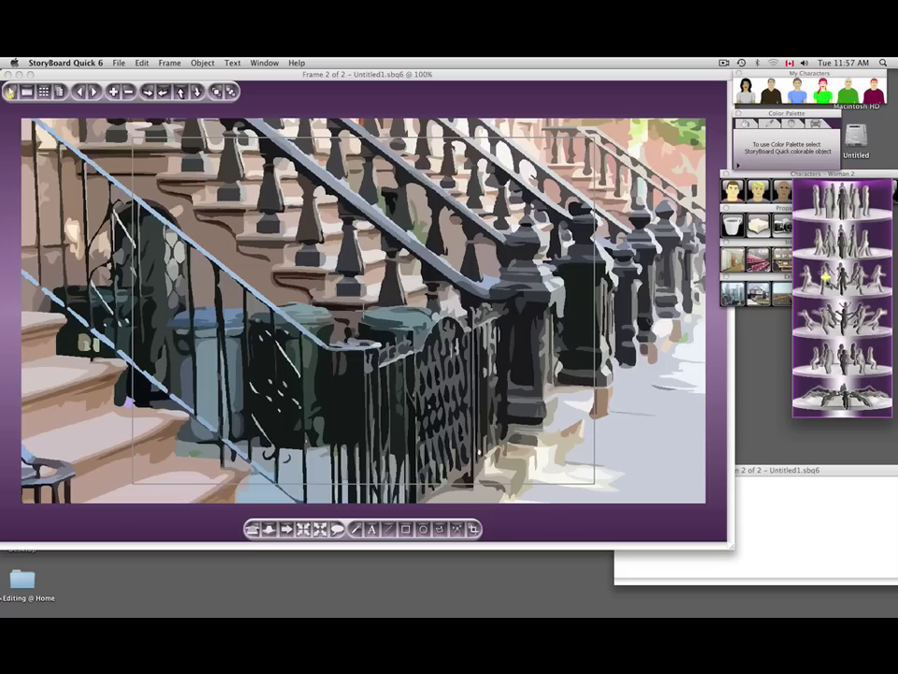
{"action": "left_click", "coordinate": [827, 275]}
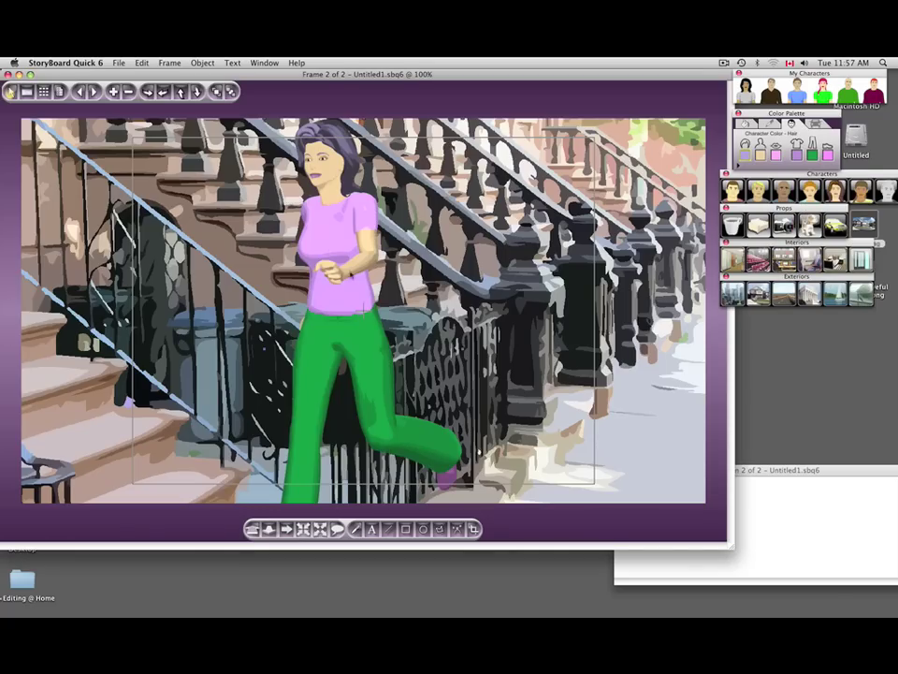
{"action": "left_click_drag", "start_coordinate": [354, 251], "coordinate": [608, 267]}
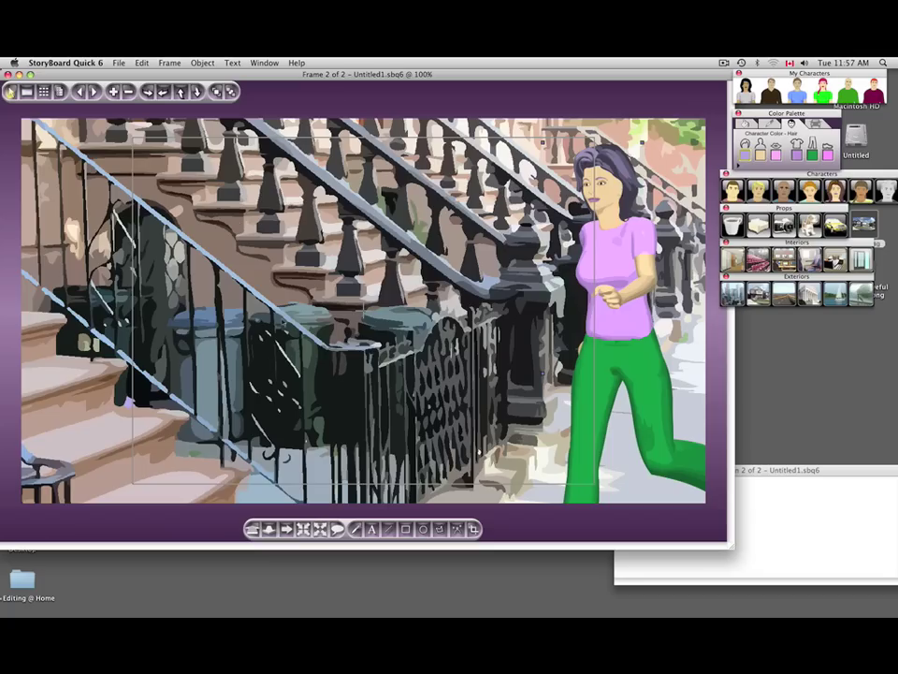
Rotate the running woman until she faces the viewer, and shift her slightly inward and down so her arms fit in the frame.
{"action": "left_click", "coordinate": [164, 90]}
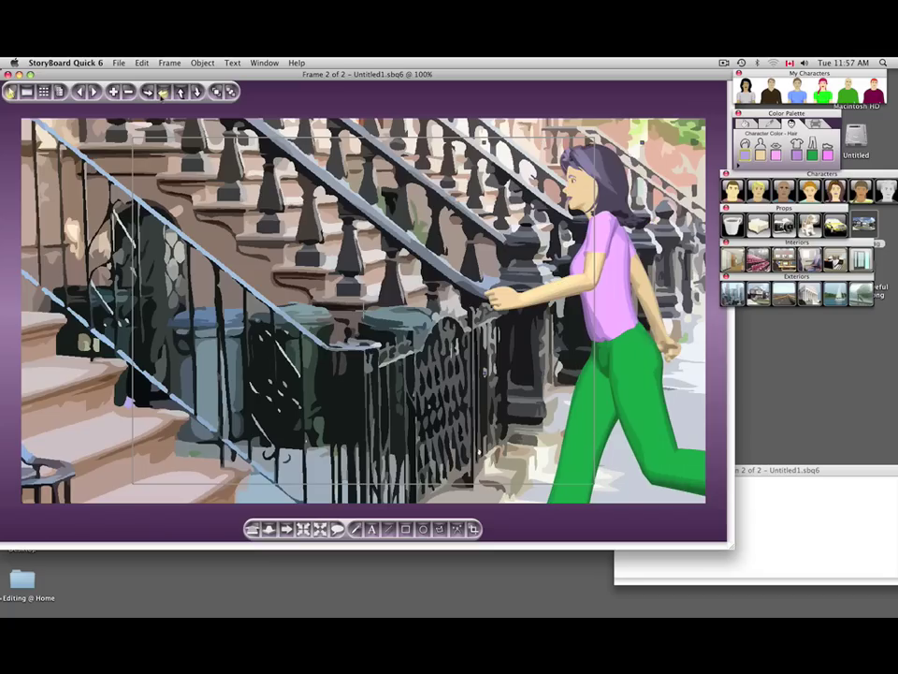
{"action": "left_click", "coordinate": [164, 91]}
{"action": "left_click", "coordinate": [163, 90]}
{"action": "left_click", "coordinate": [163, 91]}
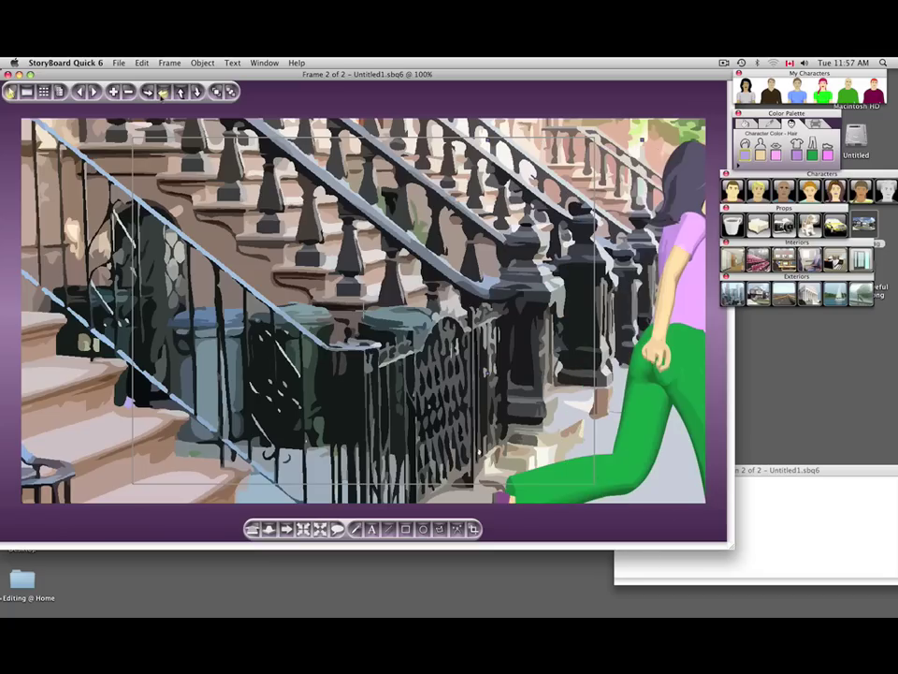
{"action": "left_click", "coordinate": [163, 90]}
{"action": "left_click", "coordinate": [164, 91]}
{"action": "left_click", "coordinate": [163, 91]}
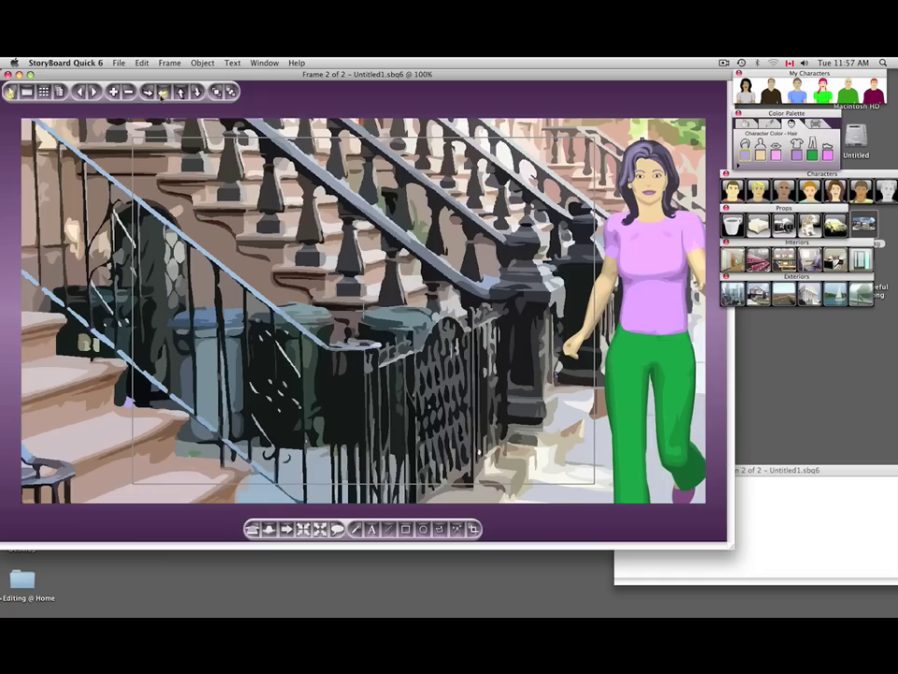
{"action": "left_click_drag", "start_coordinate": [663, 298], "coordinate": [625, 305]}
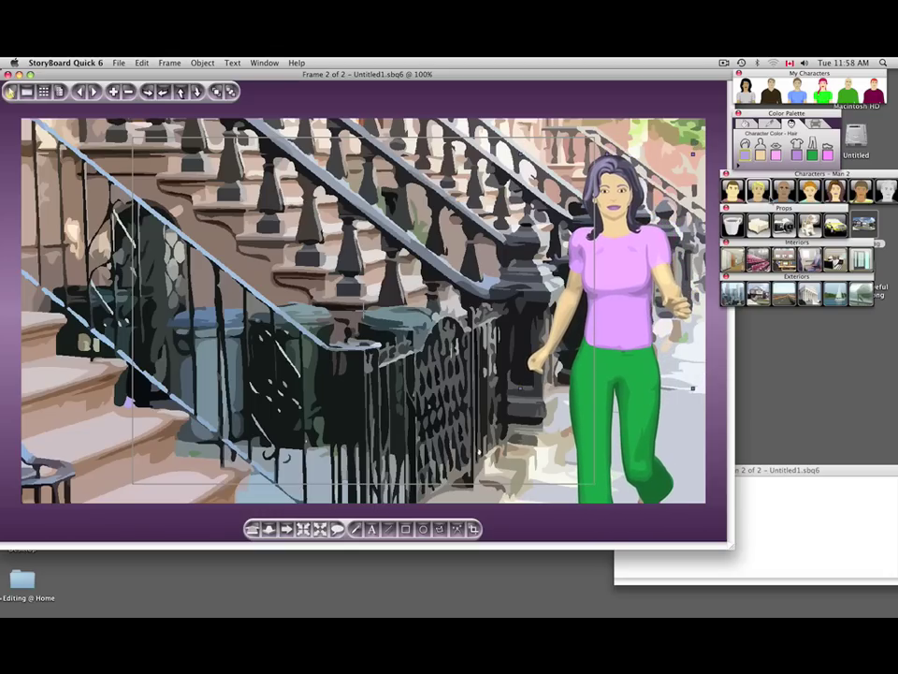
Add Man 3 in a seated pose and rotate him until he faces forward, turned toward the woman.
{"action": "left_click", "coordinate": [784, 191]}
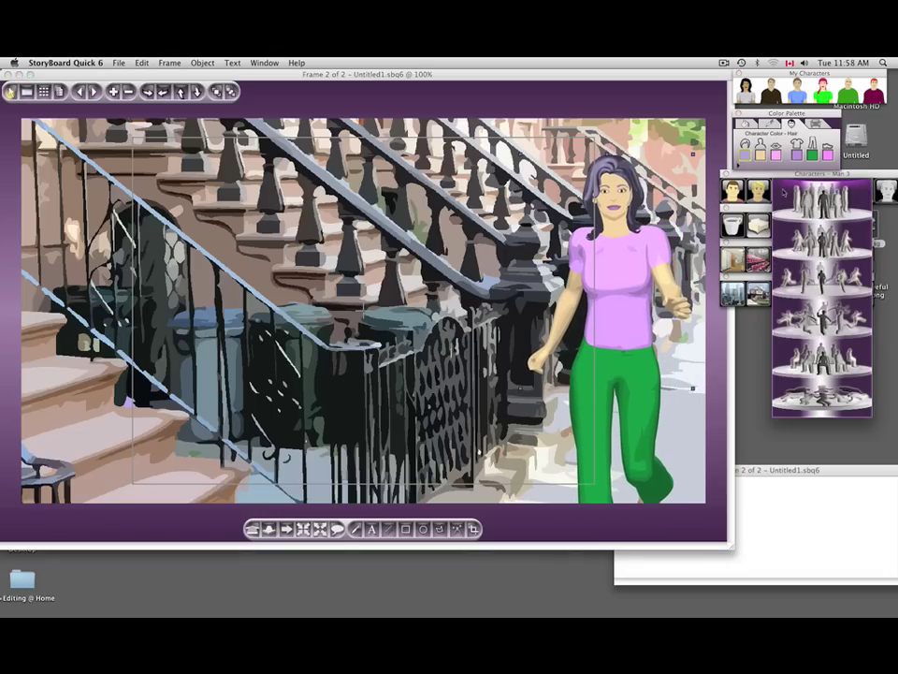
{"action": "left_click", "coordinate": [834, 373]}
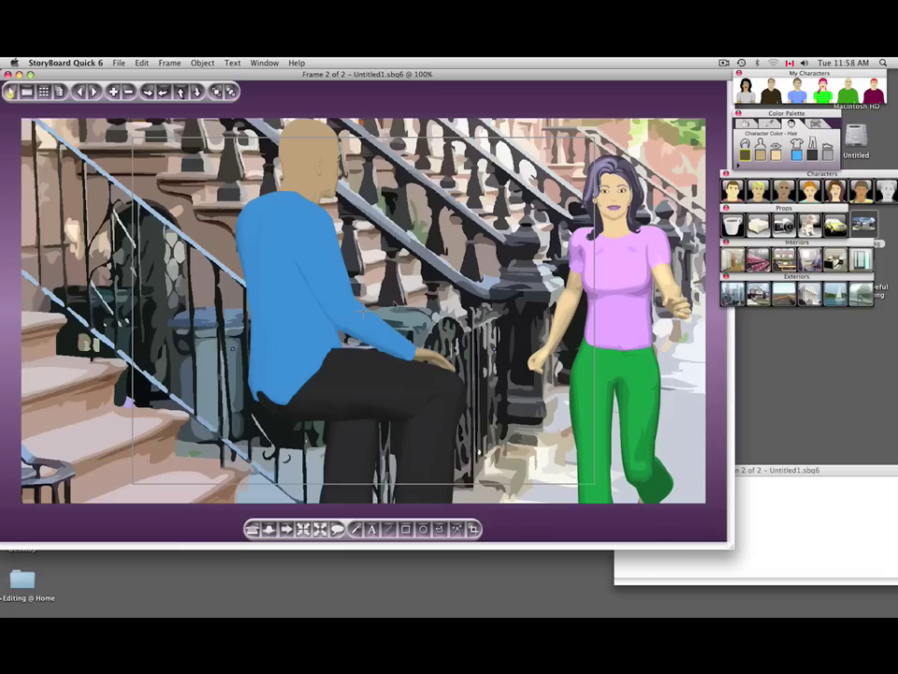
{"action": "left_click", "coordinate": [163, 92]}
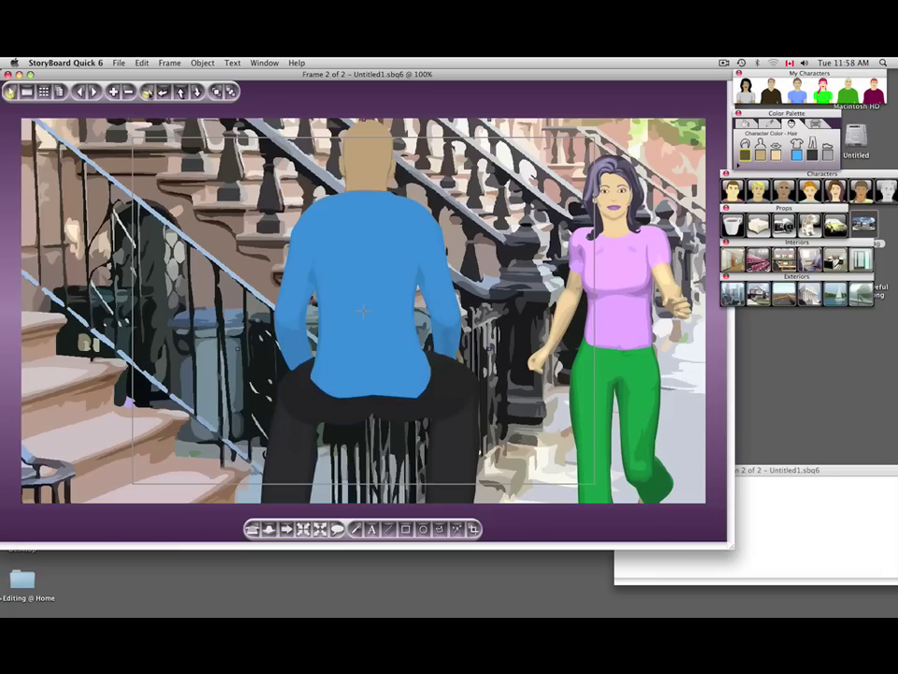
{"action": "left_click", "coordinate": [164, 91]}
{"action": "left_click", "coordinate": [164, 92]}
{"action": "left_click", "coordinate": [163, 92]}
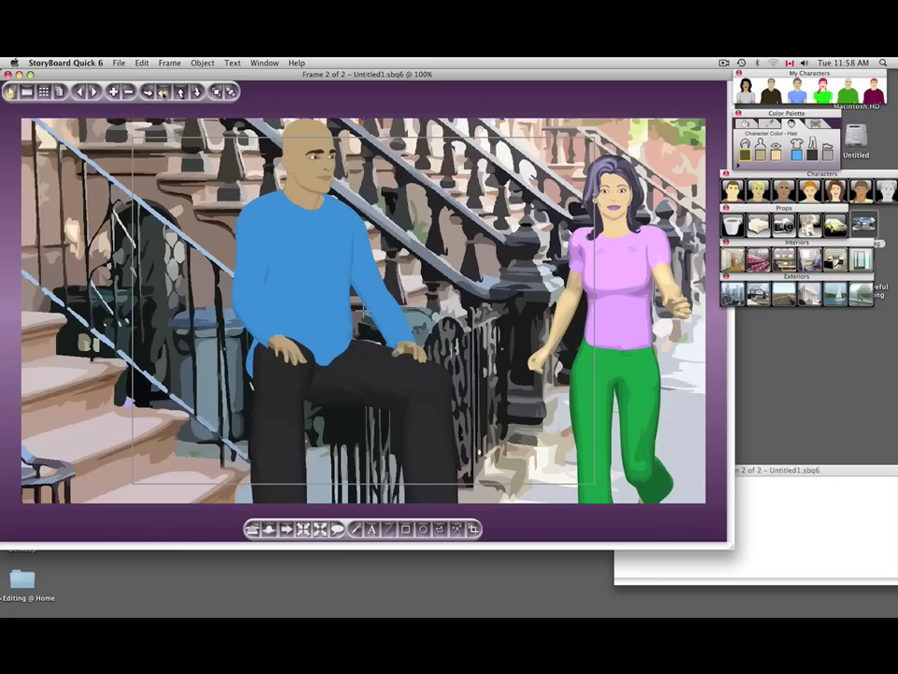
Move the seated man onto the front stairs opposite the woman and shrink him to suit the steps.
{"action": "left_click_drag", "start_coordinate": [321, 302], "coordinate": [151, 316]}
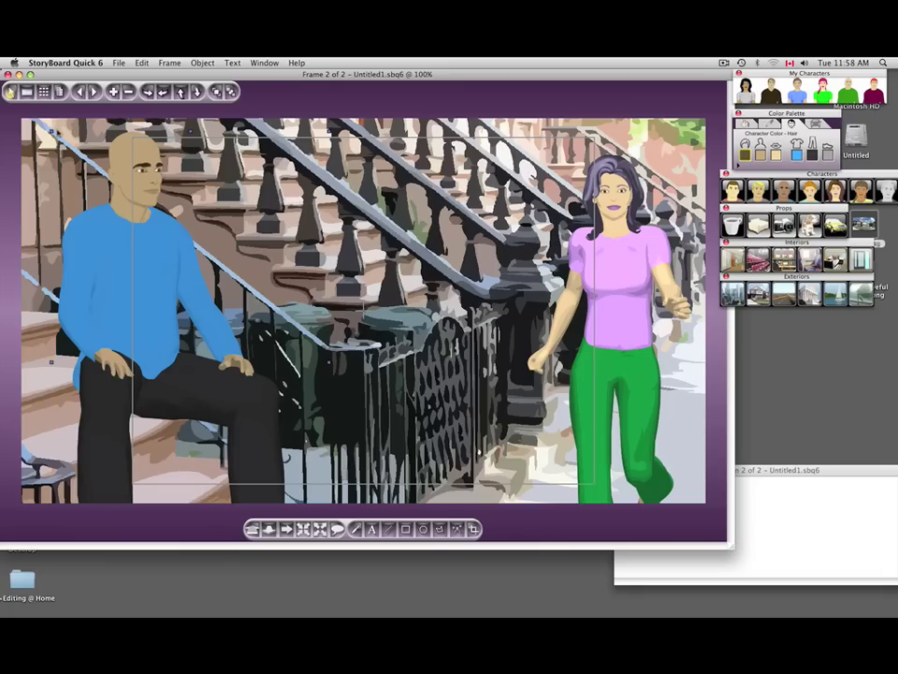
{"action": "left_click", "coordinate": [41, 97]}
{"action": "left_click_drag", "start_coordinate": [96, 188], "coordinate": [113, 201]}
{"action": "left_click_drag", "start_coordinate": [145, 353], "coordinate": [130, 363]}
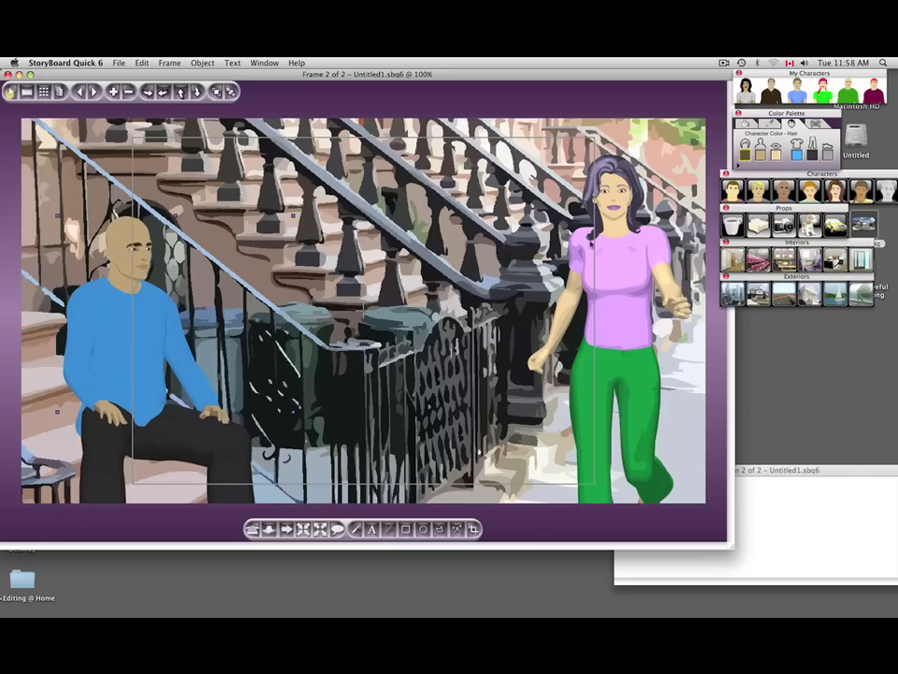
Recolor the running woman with dark brown hair, red lips and a white shirt.
{"action": "left_click", "coordinate": [633, 248]}
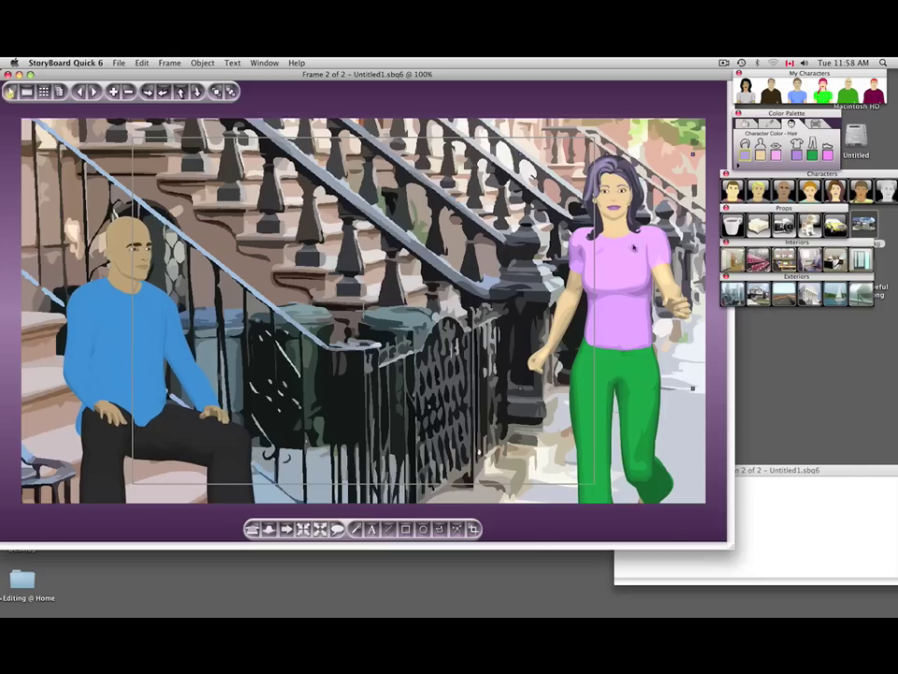
{"action": "left_click", "coordinate": [746, 153]}
{"action": "left_click", "coordinate": [764, 251]}
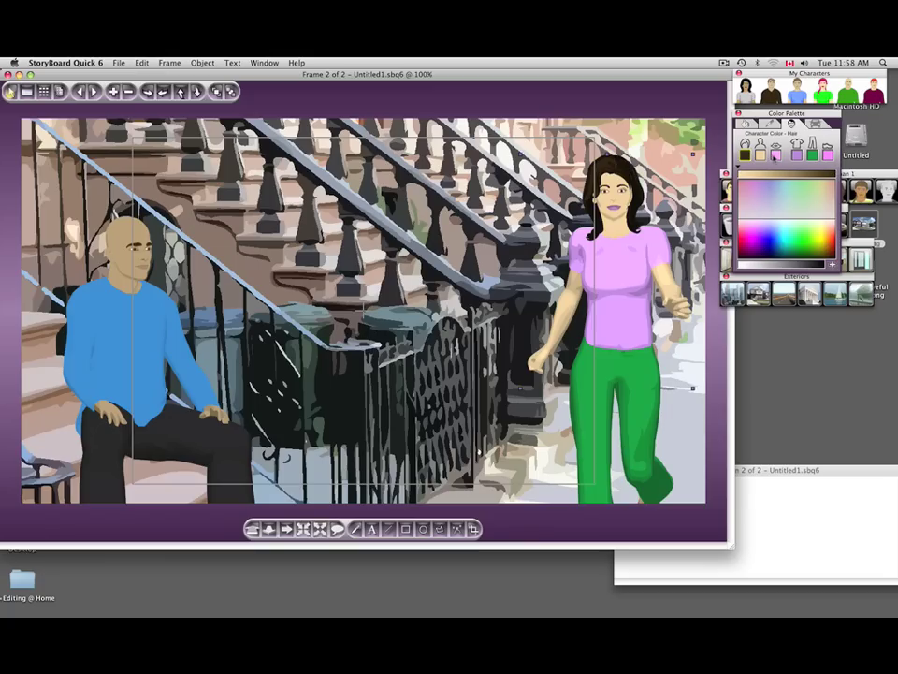
{"action": "left_click", "coordinate": [776, 154]}
{"action": "left_click", "coordinate": [742, 232]}
{"action": "left_click", "coordinate": [796, 151]}
{"action": "left_click", "coordinate": [742, 264]}
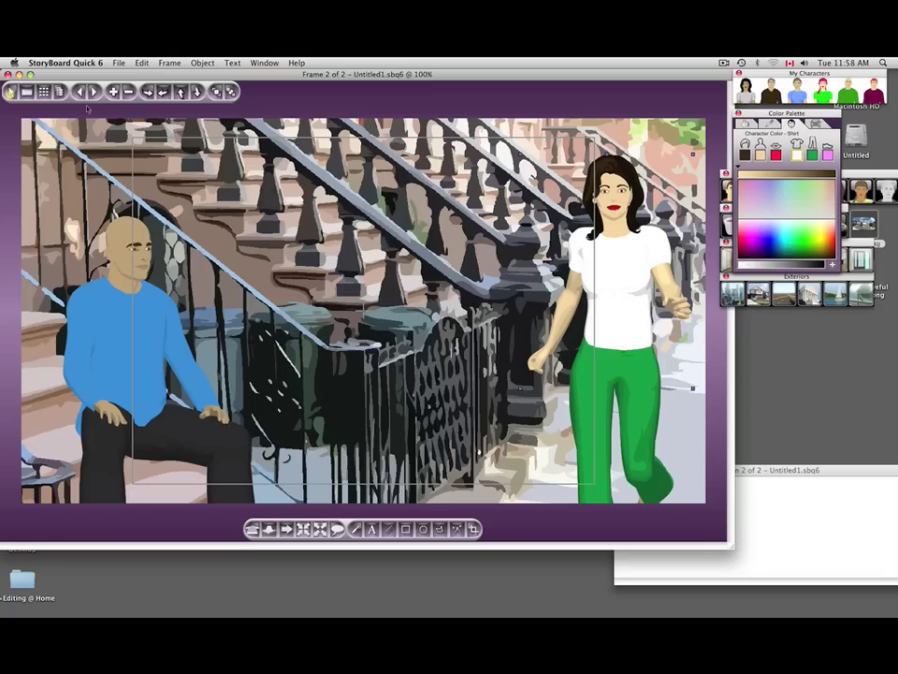
Copy the speech bubble and its text from frame 1 into frame 2, and place it beside the woman's head.
{"action": "left_click", "coordinate": [179, 90]}
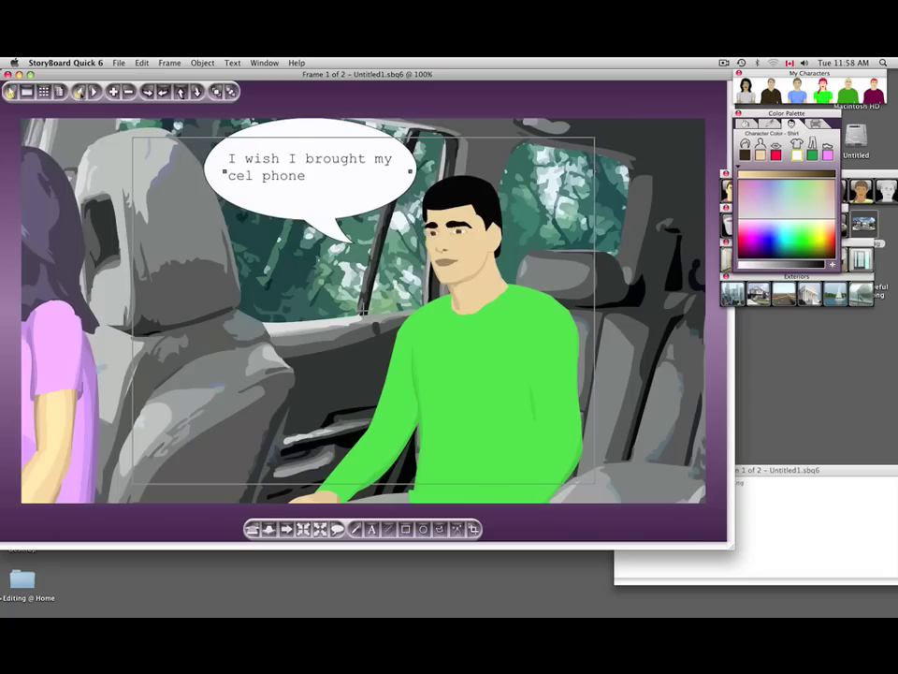
{"action": "left_click", "coordinate": [314, 127]}
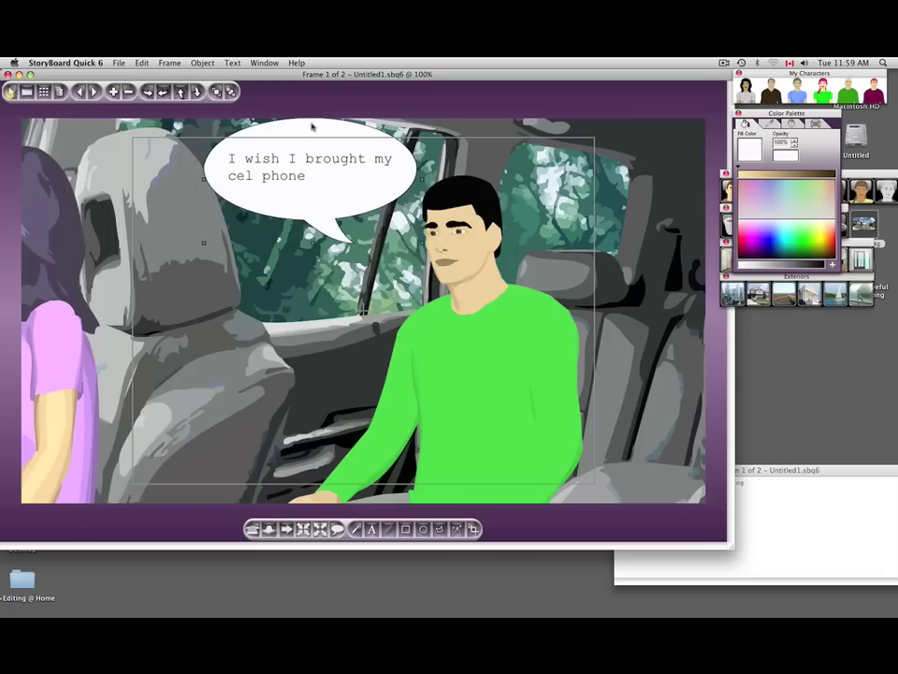
{"action": "left_click", "coordinate": [280, 160]}
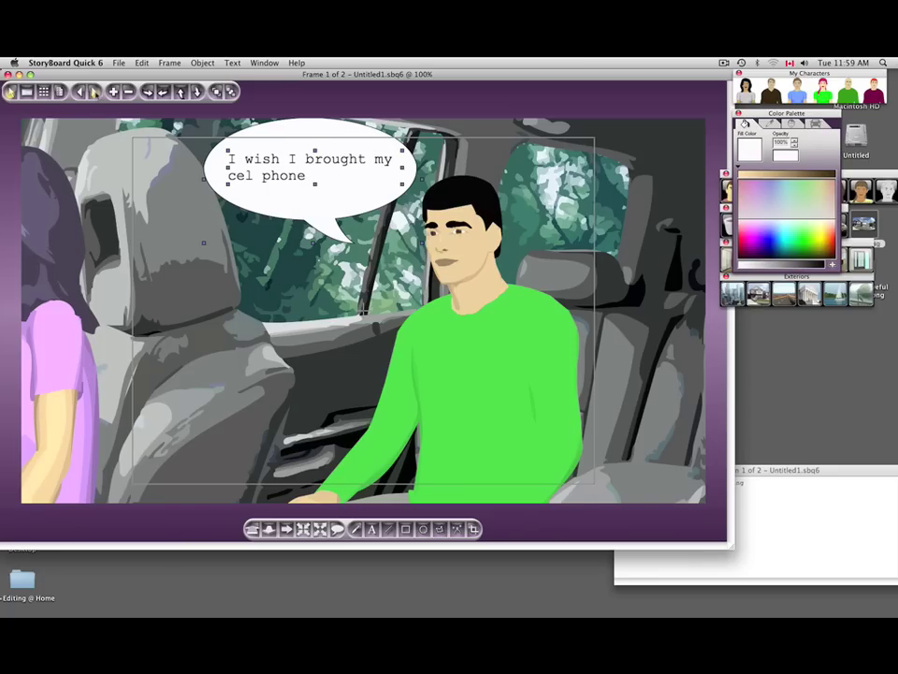
{"action": "left_click", "coordinate": [94, 91]}
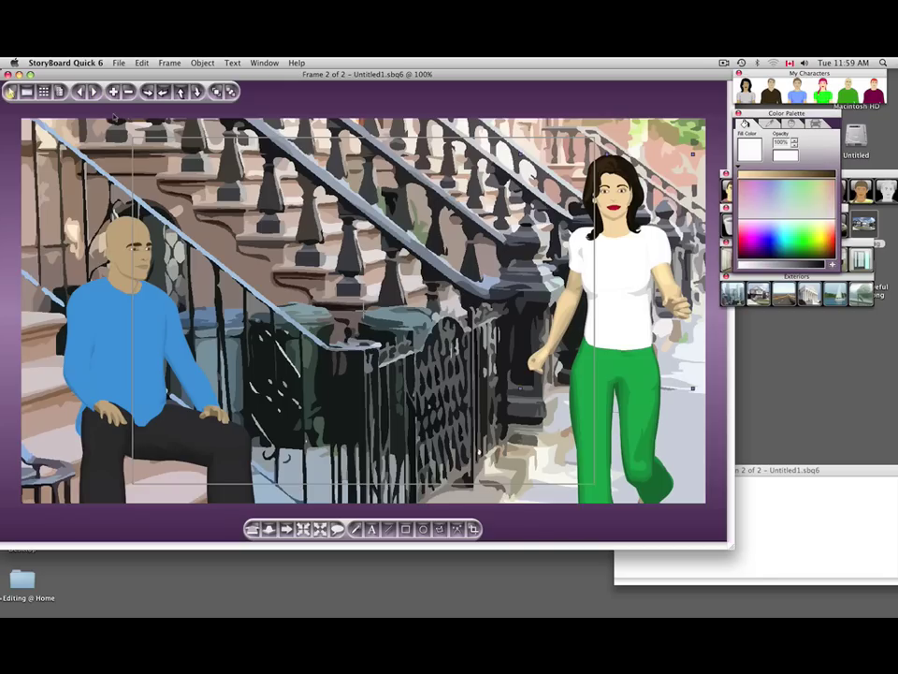
{"action": "key", "text": "super+v"}
{"action": "left_click_drag", "start_coordinate": [298, 167], "coordinate": [434, 158]}
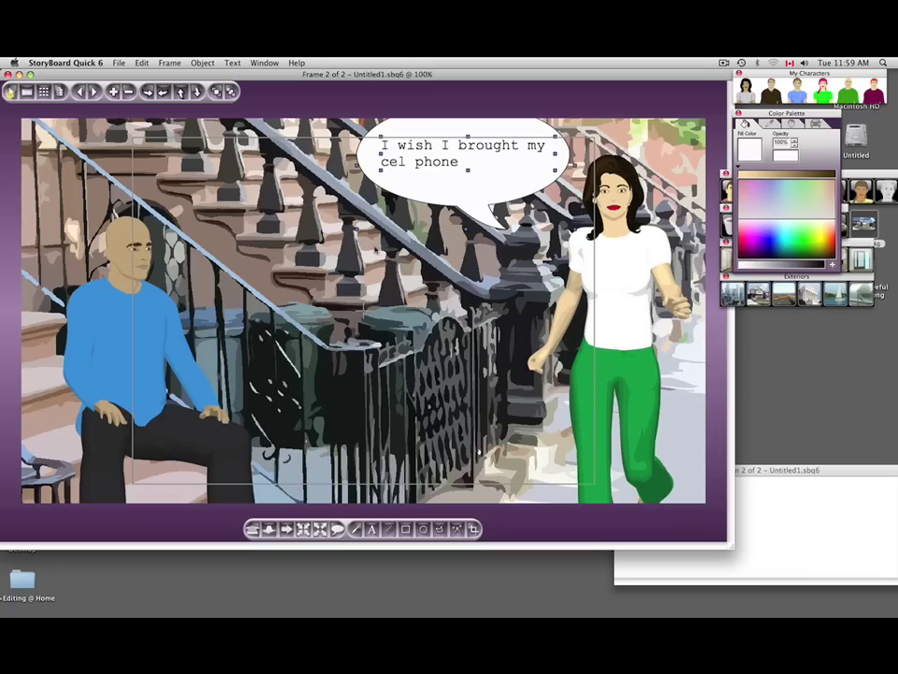
Caption frame 2 "Exterior - Big City - Woman Jogging" and move the caption window clear of the frame.
{"action": "left_click", "coordinate": [762, 465]}
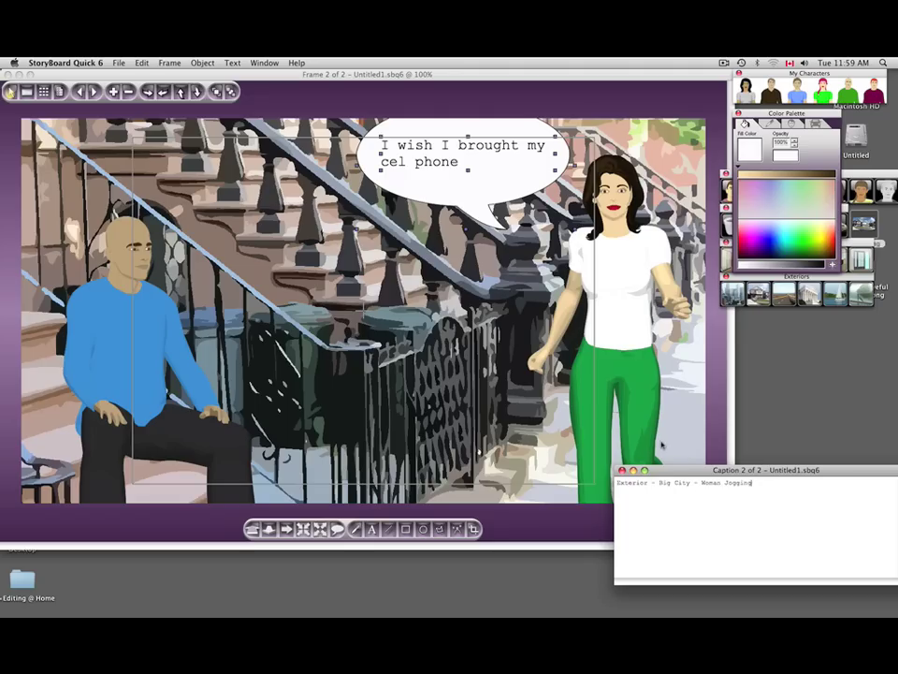
{"action": "left_click_drag", "start_coordinate": [675, 473], "coordinate": [795, 439]}
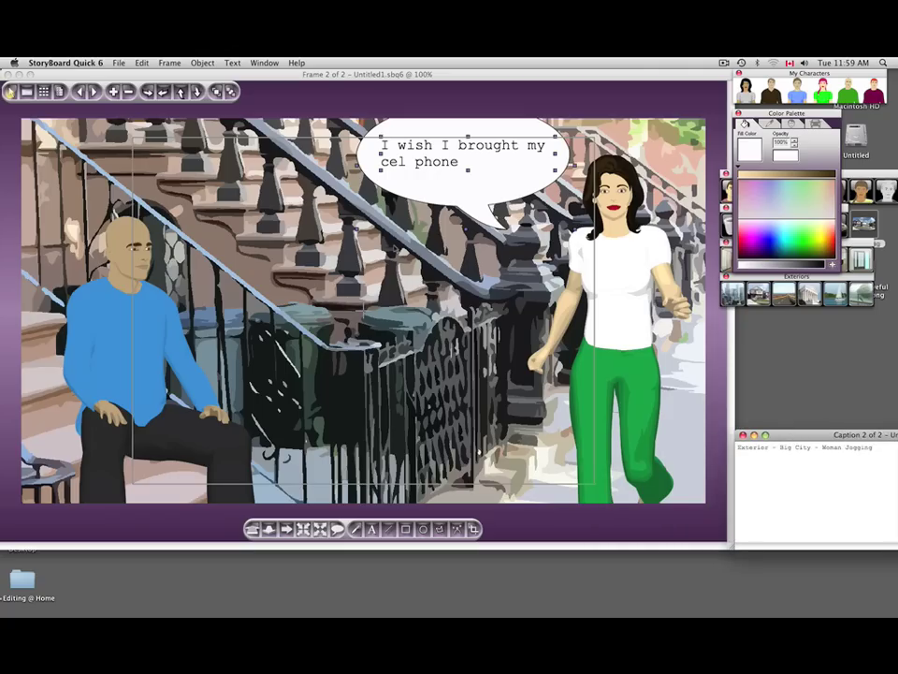
Create a third frame and give it the daytime aerial skyline background from the Metro exteriors.
{"action": "left_click", "coordinate": [169, 63]}
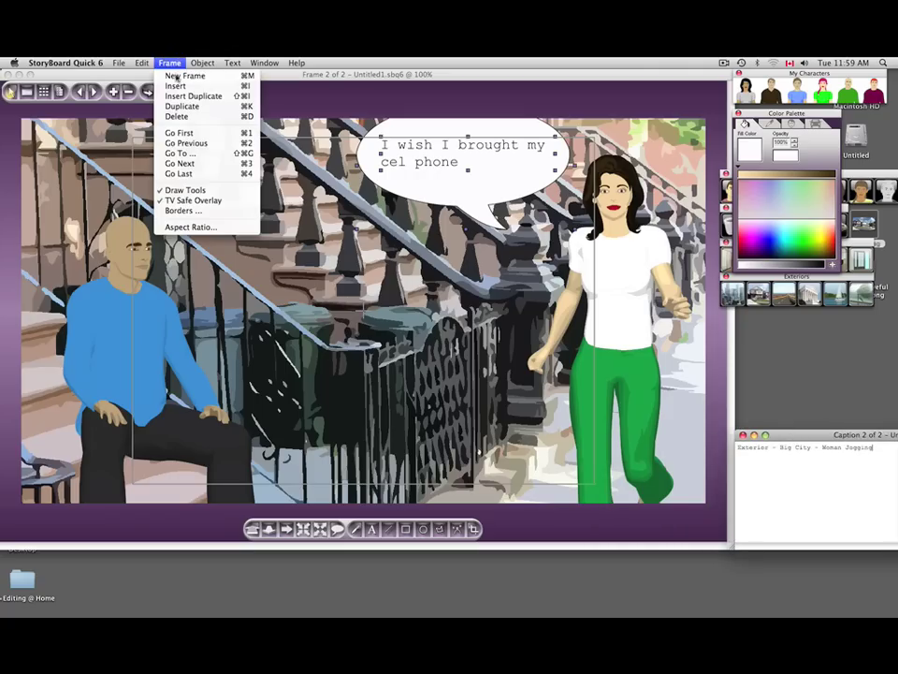
{"action": "left_click", "coordinate": [175, 76]}
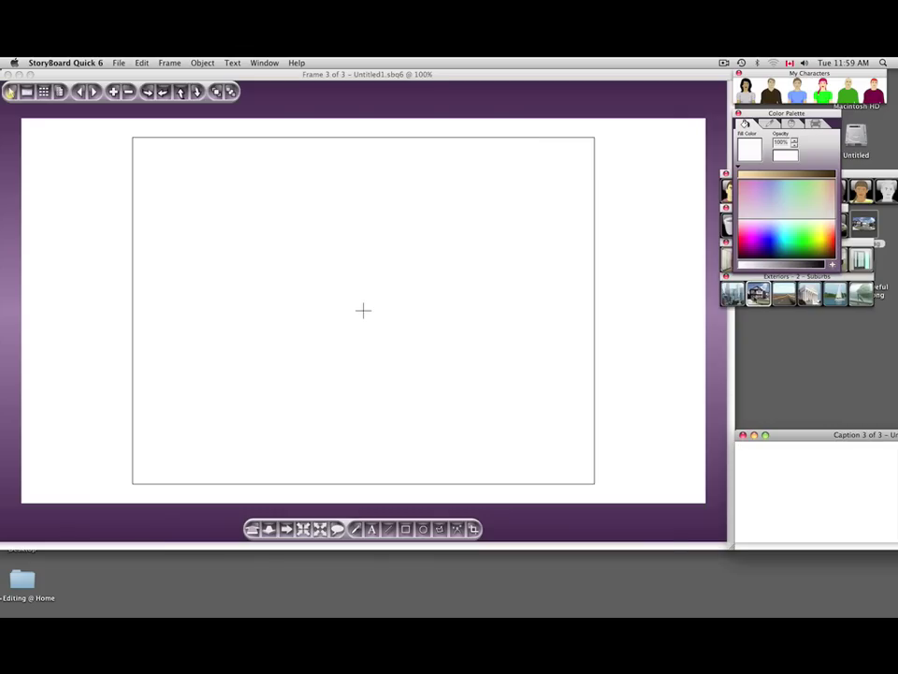
{"action": "left_click", "coordinate": [728, 294]}
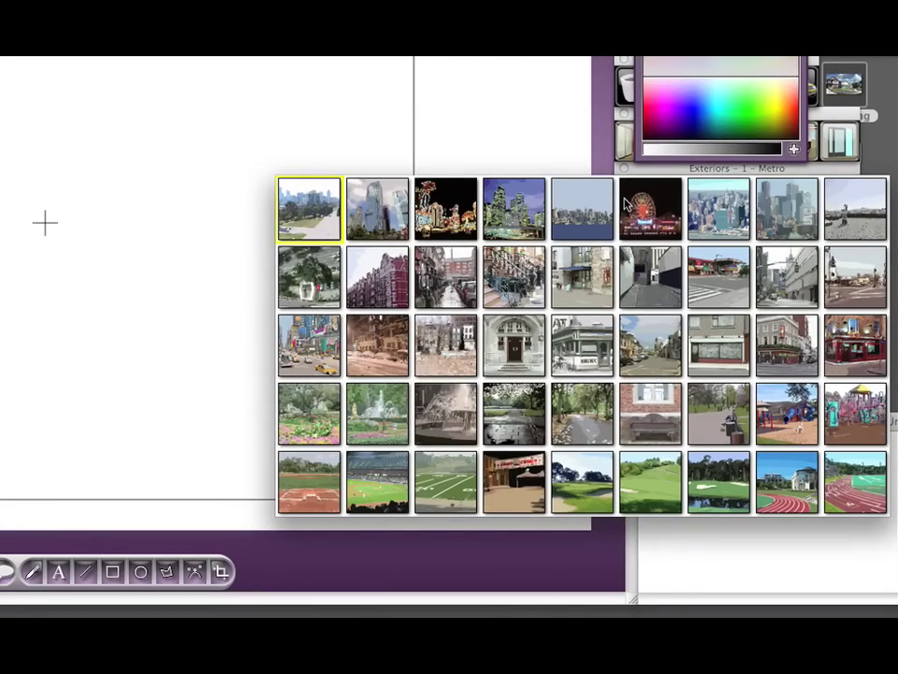
{"action": "left_click", "coordinate": [721, 216]}
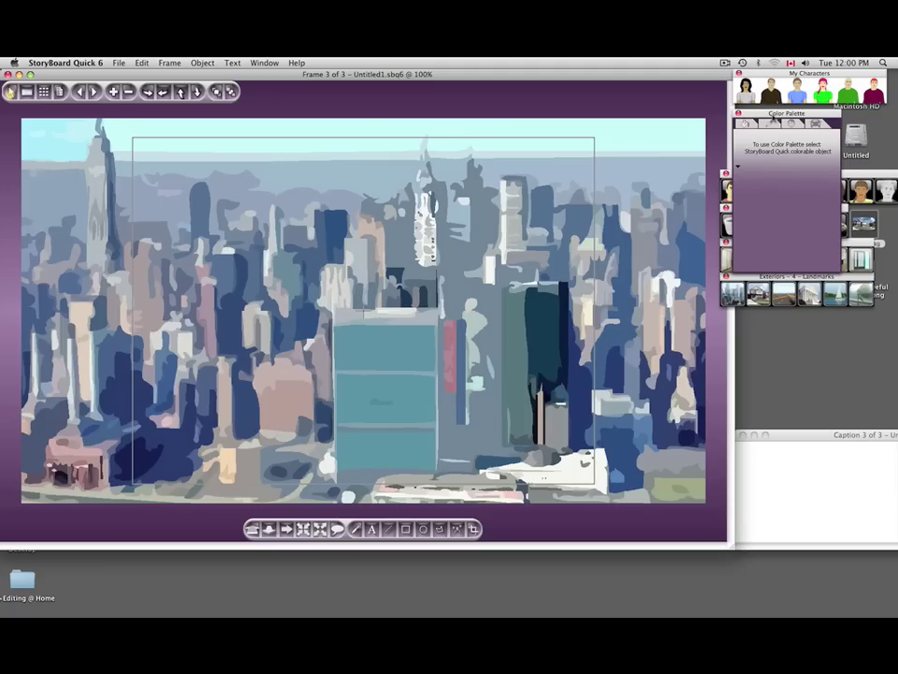
Add the hot air balloon from the Transportation props, shrink it and place it near the frame's upper left corner.
{"action": "left_click", "coordinate": [786, 112]}
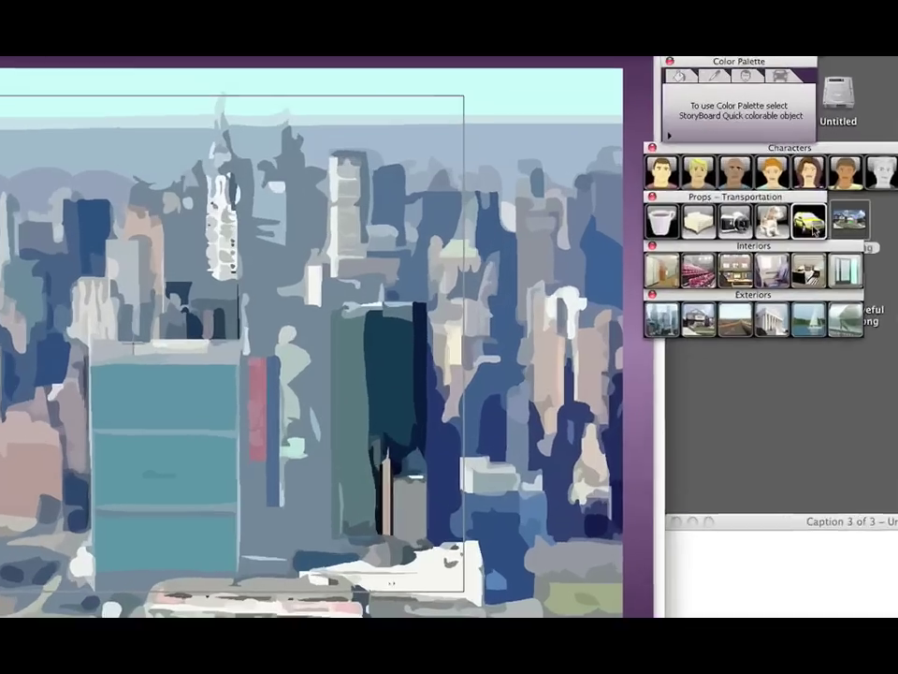
{"action": "left_click", "coordinate": [836, 224]}
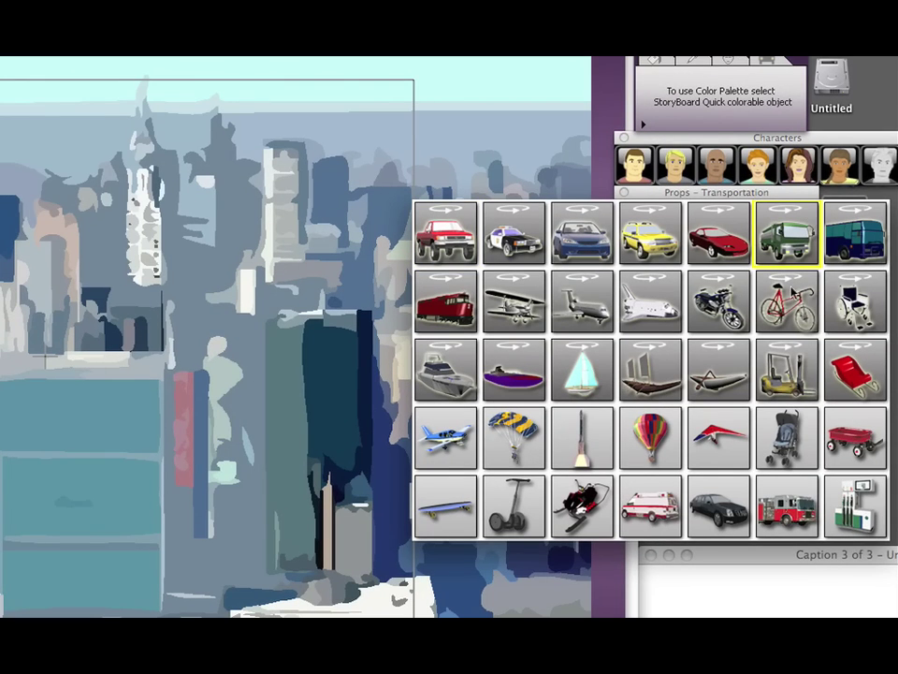
{"action": "left_click", "coordinate": [651, 437]}
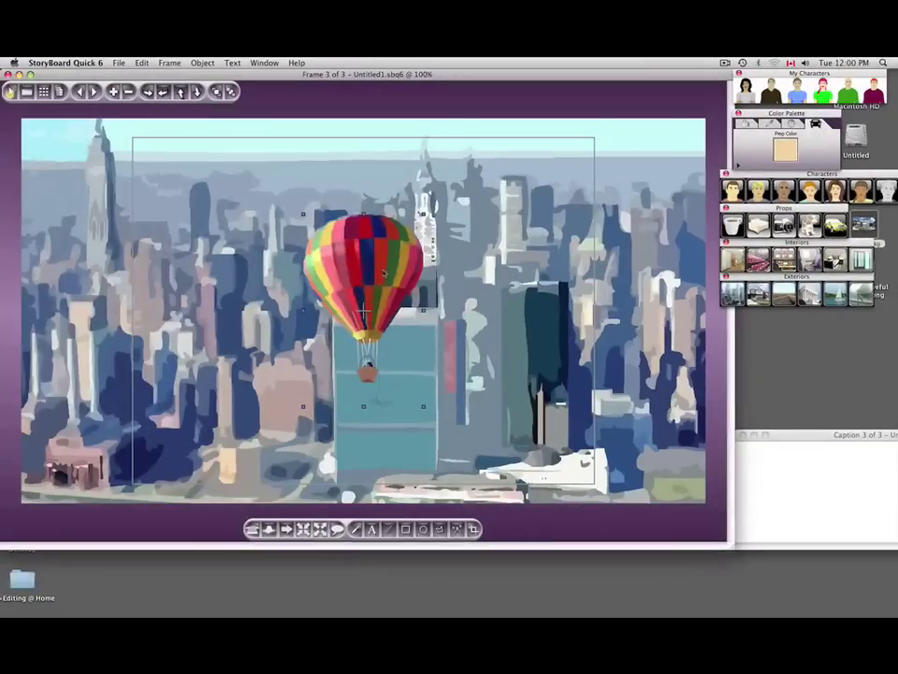
{"action": "left_click_drag", "start_coordinate": [366, 267], "coordinate": [106, 204]}
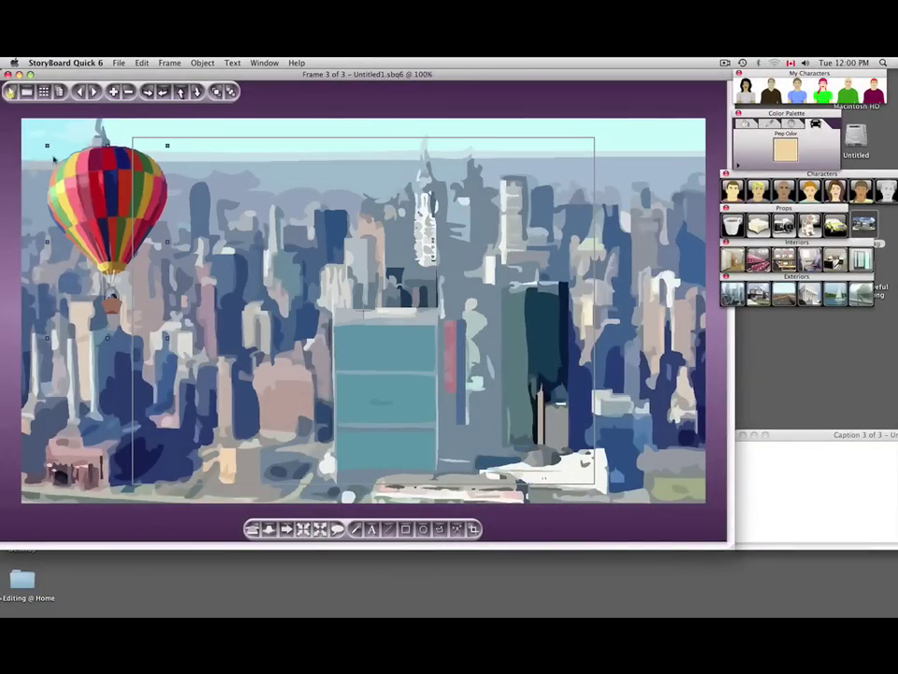
{"action": "left_click_drag", "start_coordinate": [47, 147], "coordinate": [89, 181]}
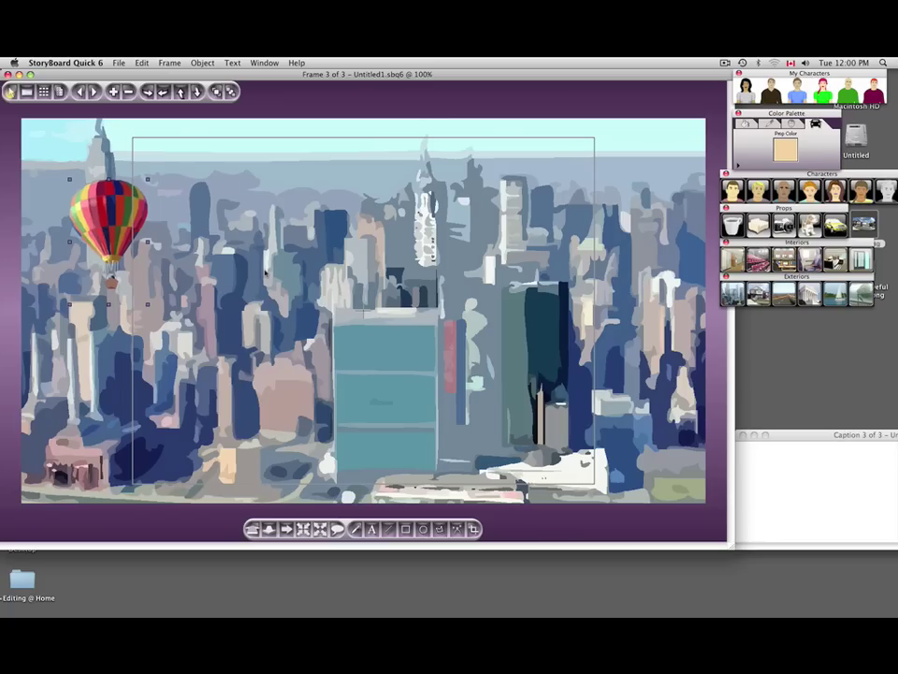
{"action": "left_click", "coordinate": [266, 272]}
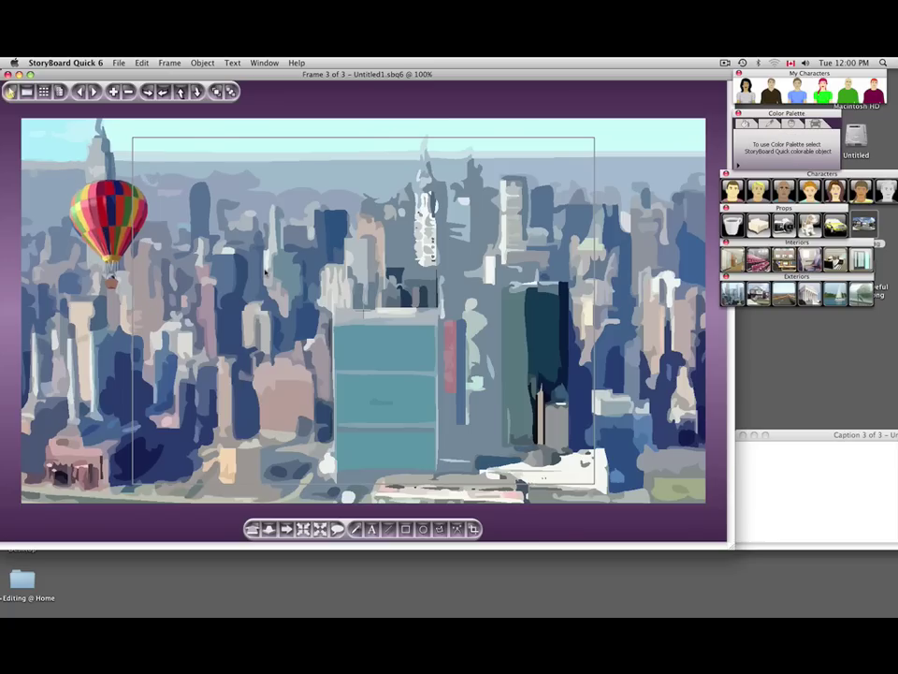
Paste the speech bubble with its text, flip its tail toward the hot air balloon, widen it and position it beside the balloon.
{"action": "key", "text": "super+v"}
{"action": "left_click_drag", "start_coordinate": [291, 99], "coordinate": [291, 166]}
{"action": "left_click", "coordinate": [347, 280]}
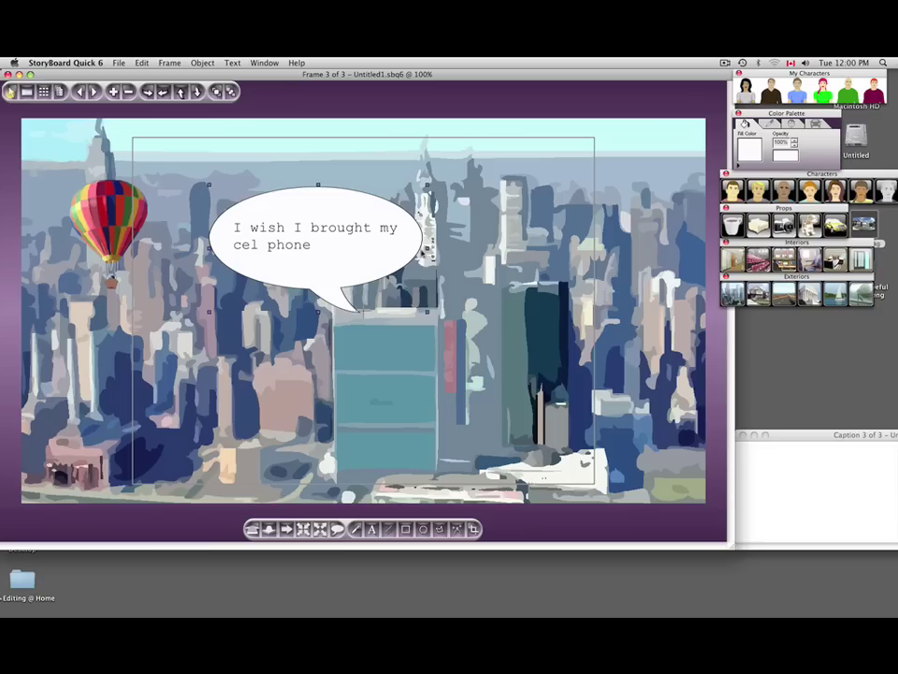
{"action": "left_click_drag", "start_coordinate": [243, 251], "coordinate": [29, 250]}
{"action": "left_click_drag", "start_coordinate": [107, 244], "coordinate": [289, 244]}
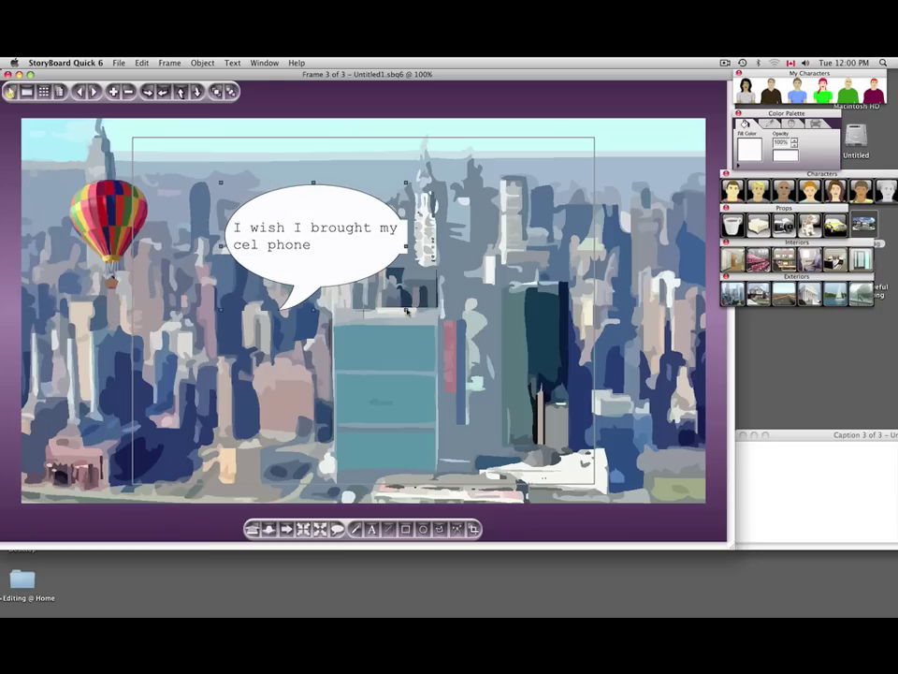
{"action": "left_click_drag", "start_coordinate": [406, 245], "coordinate": [426, 245]}
{"action": "left_click_drag", "start_coordinate": [300, 234], "coordinate": [242, 185]}
{"action": "left_click_drag", "start_coordinate": [223, 150], "coordinate": [235, 145]}
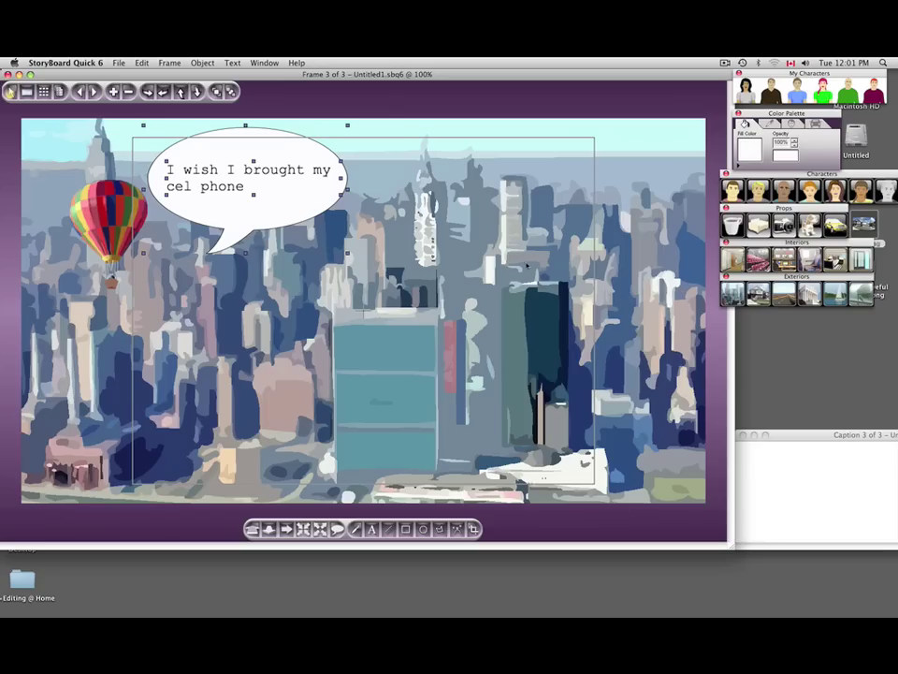
Replace the drawn skyline with Toronto Skyline.JPG imported from the Storyboard Quick 6 folder, sent behind the balloon and speech bubble.
{"action": "left_click", "coordinate": [526, 266]}
{"action": "key", "text": "Delete"}
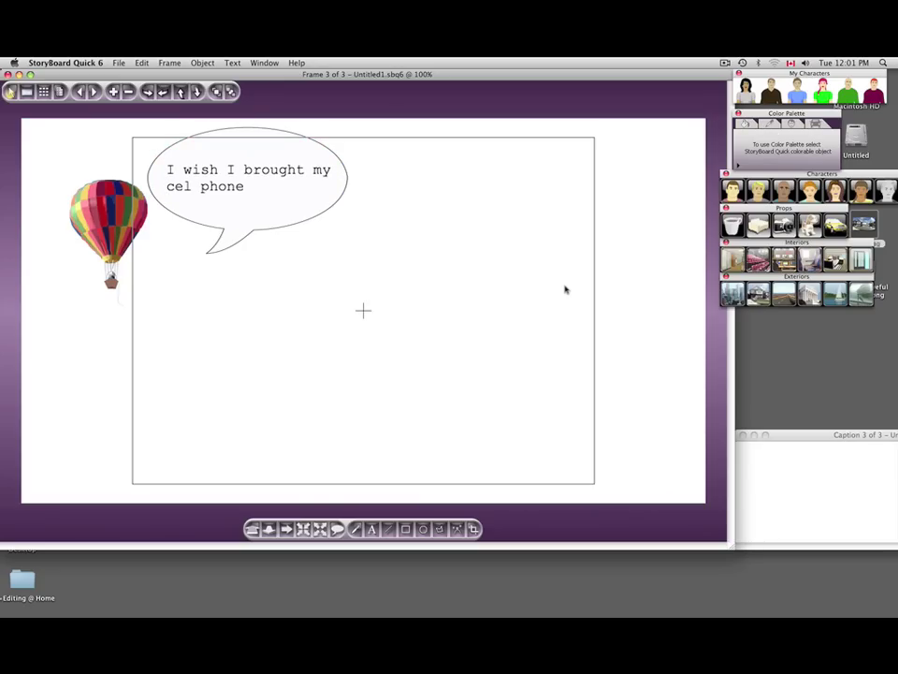
{"action": "left_click", "coordinate": [119, 63]}
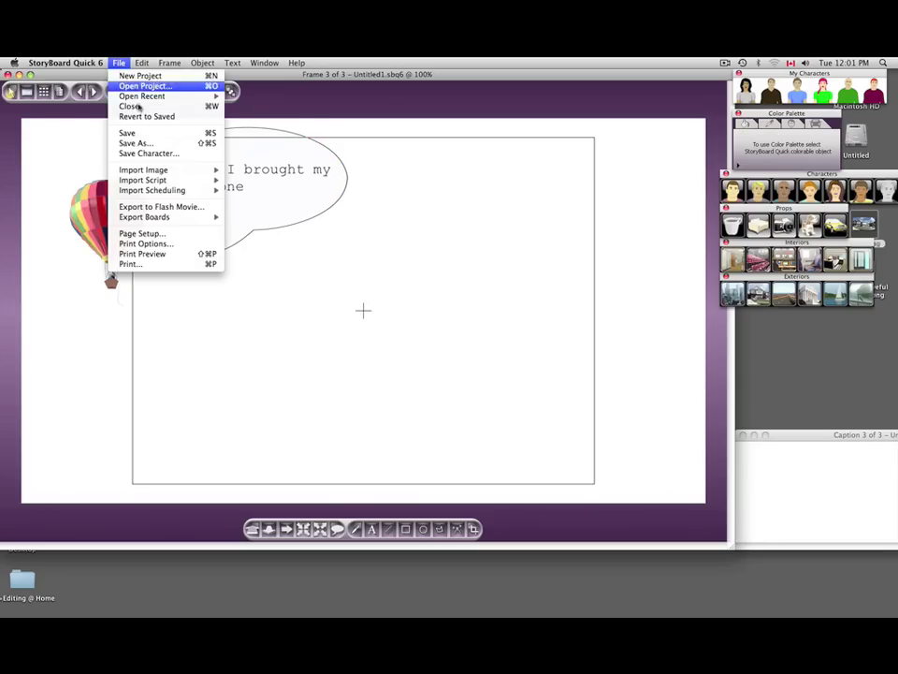
{"action": "mouse_move", "coordinate": [141, 170]}
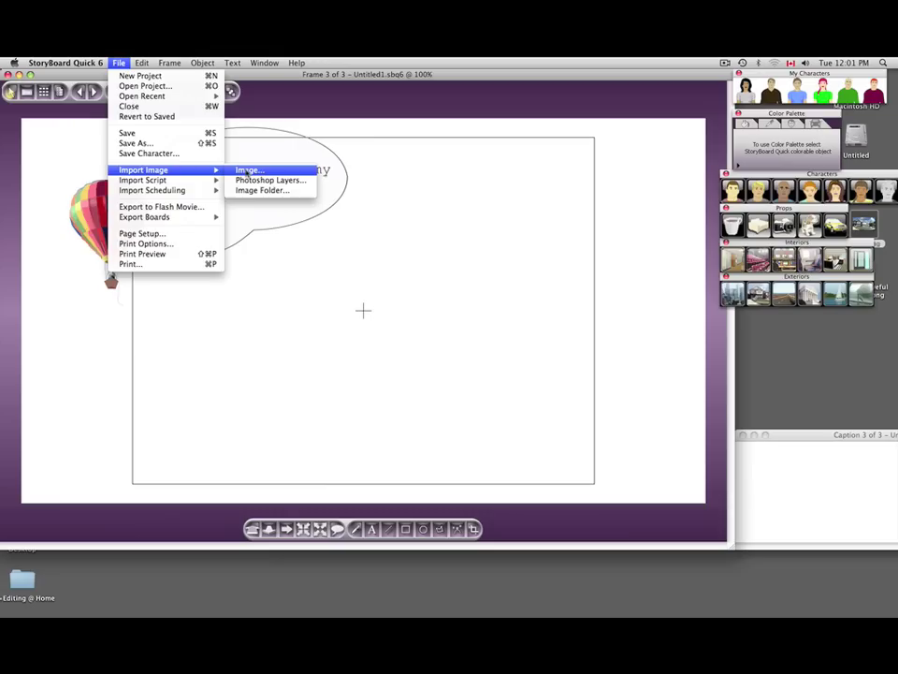
{"action": "left_click", "coordinate": [239, 169]}
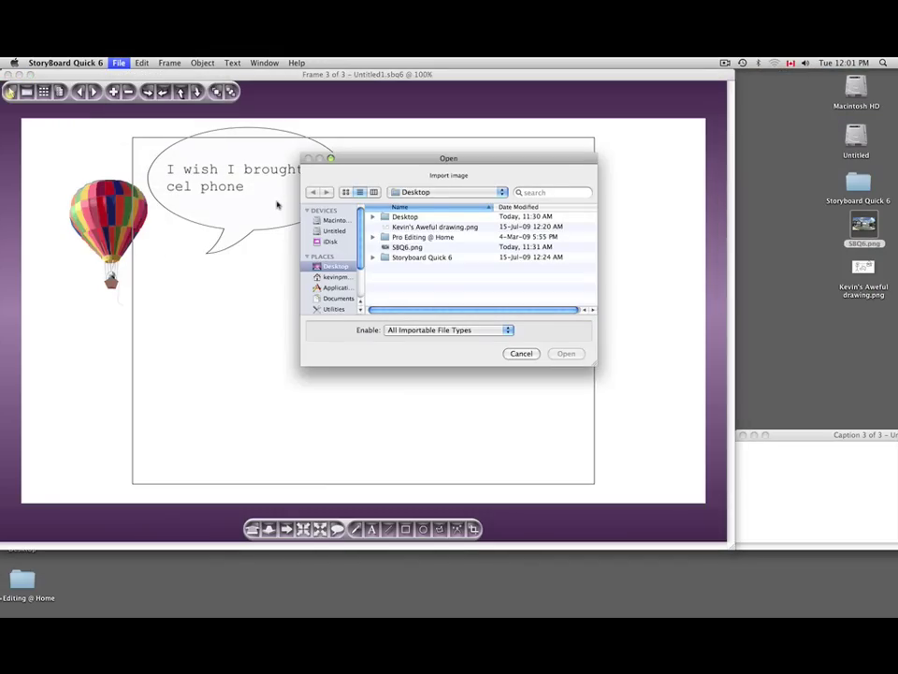
{"action": "left_click", "coordinate": [417, 258]}
{"action": "double_click", "coordinate": [417, 258]}
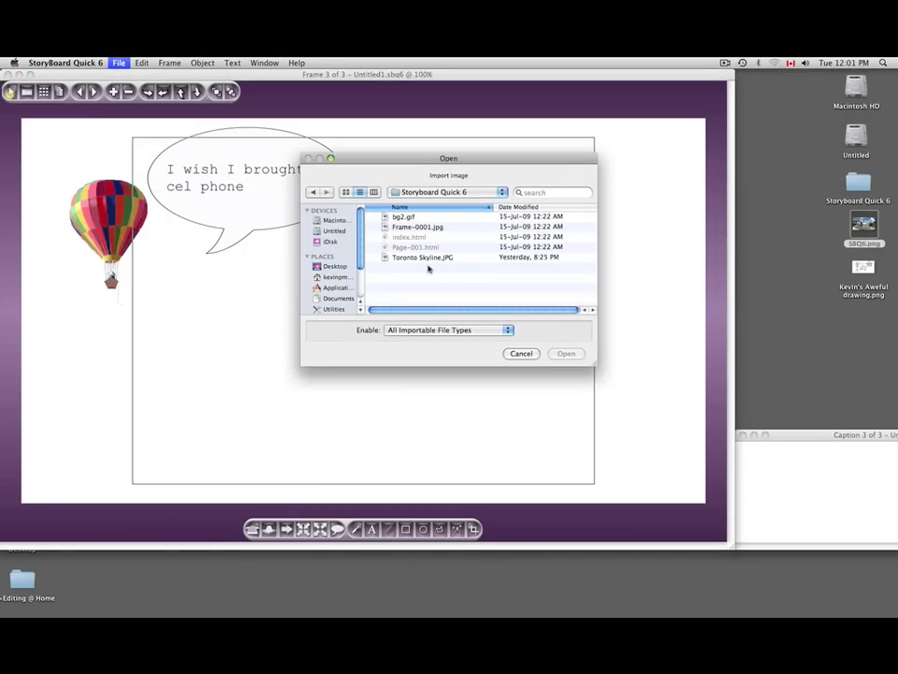
{"action": "left_click", "coordinate": [421, 258]}
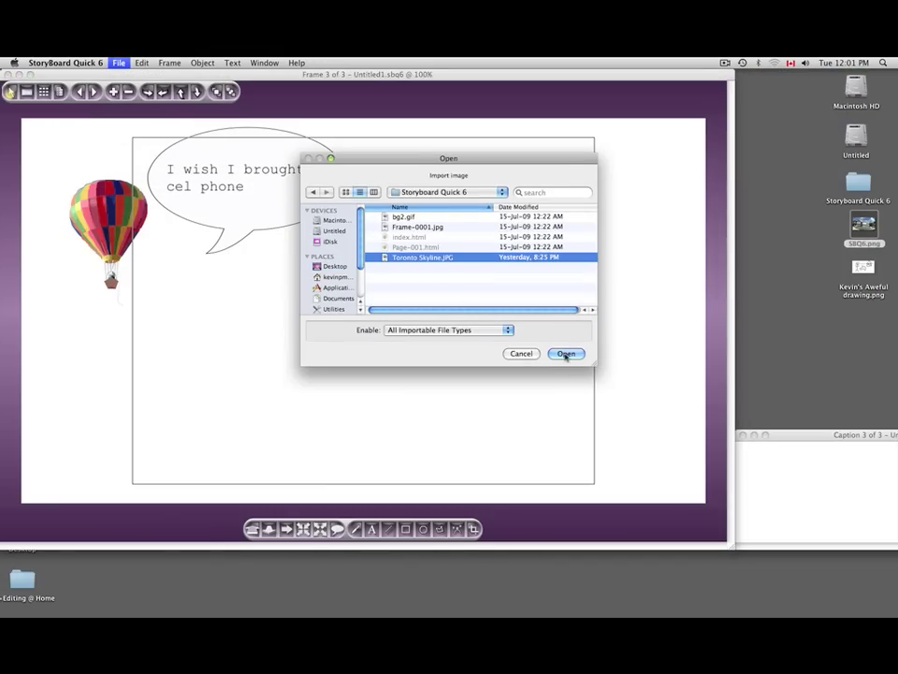
{"action": "left_click", "coordinate": [566, 354]}
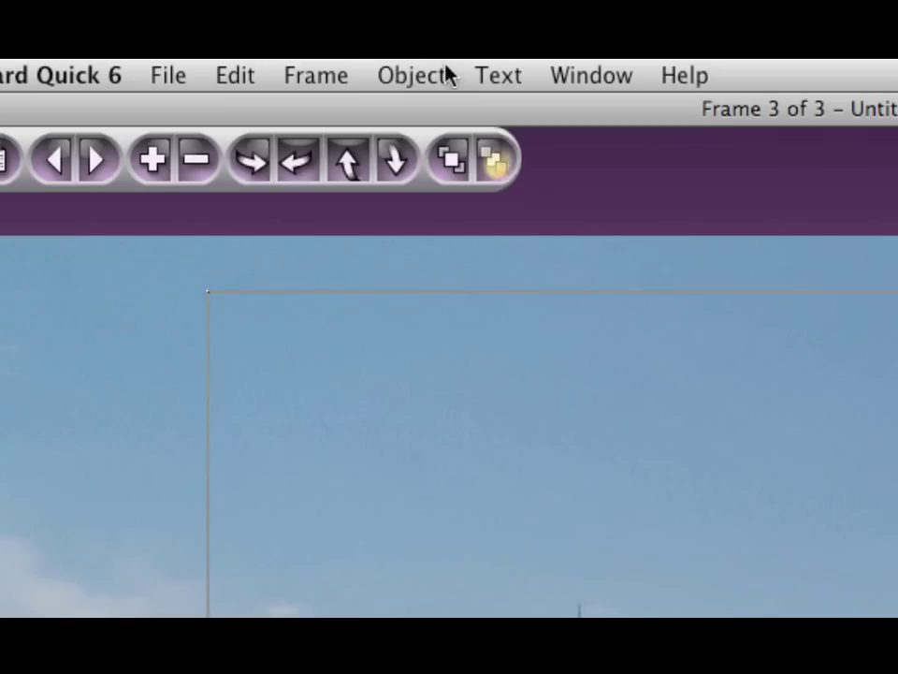
{"action": "left_click", "coordinate": [409, 65]}
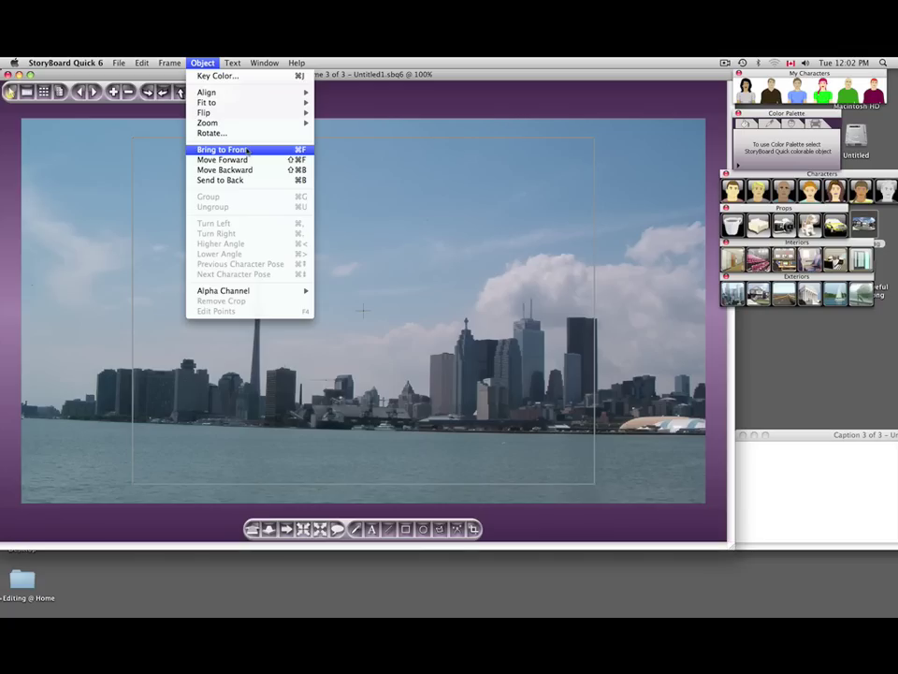
{"action": "left_click", "coordinate": [249, 181]}
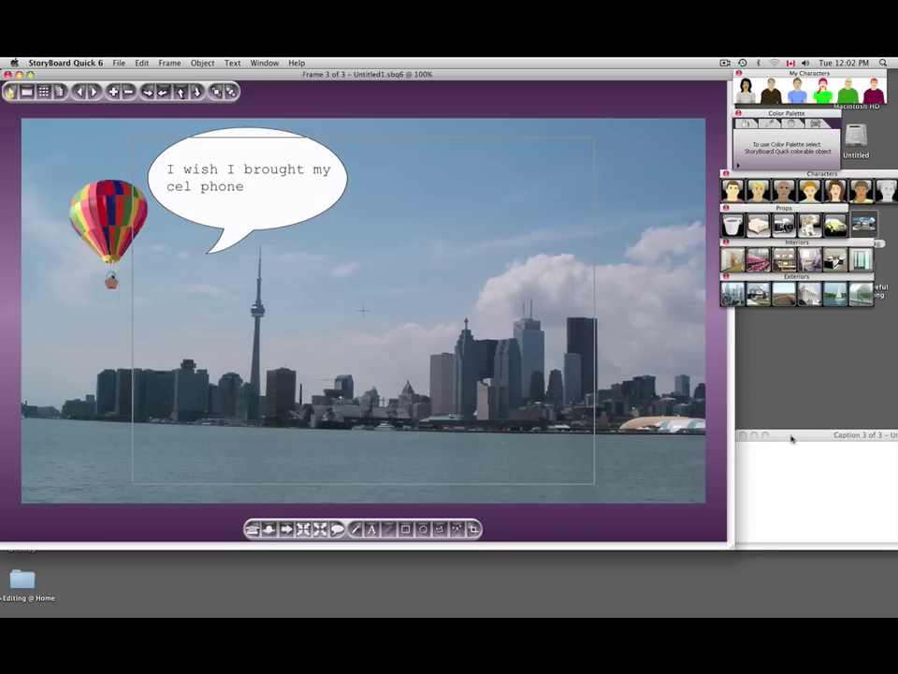
Bring the caption window into view and caption frame 3 "Exterior - Big City Skyline - Hot Air Balloon Passes".
{"action": "left_click_drag", "start_coordinate": [800, 440], "coordinate": [675, 420]}
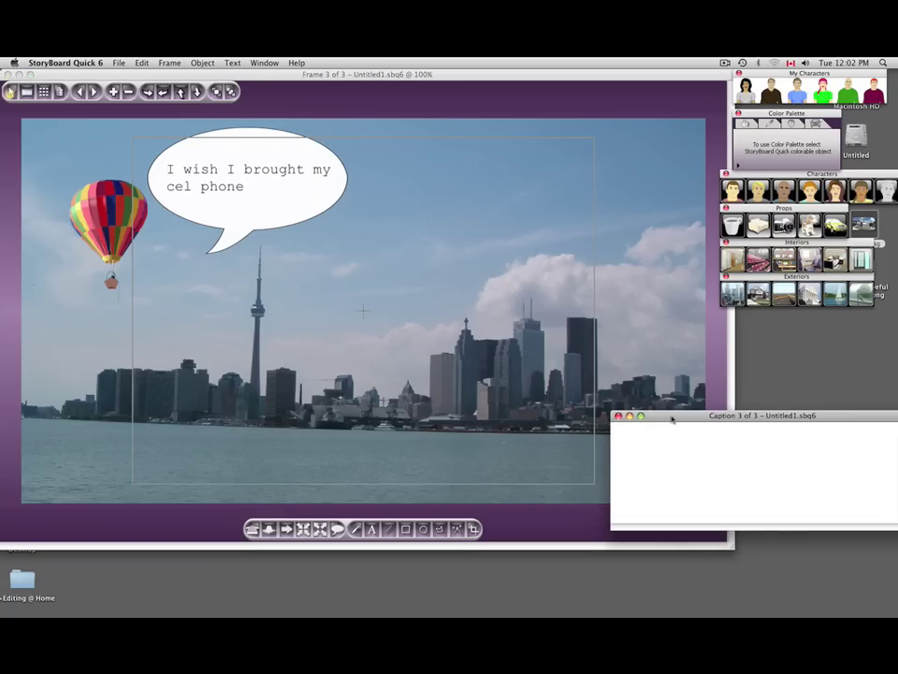
{"action": "type", "text": "Exterior - Big City Skyli"}
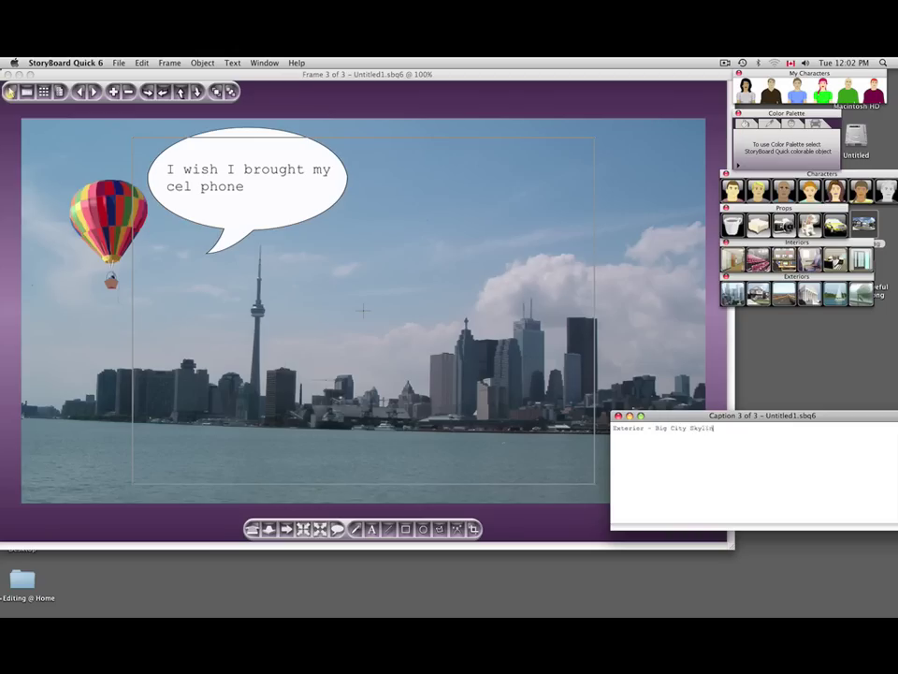
{"action": "type", "text": "ne - Hot Air Baloon Passed"}
{"action": "left_click", "coordinate": [762, 427]}
{"action": "type", "text": "l"}
Preview the storyboard's printed pages with different numbers of frames per page, including the two-column layout, and close the preview.
{"action": "left_click", "coordinate": [273, 63]}
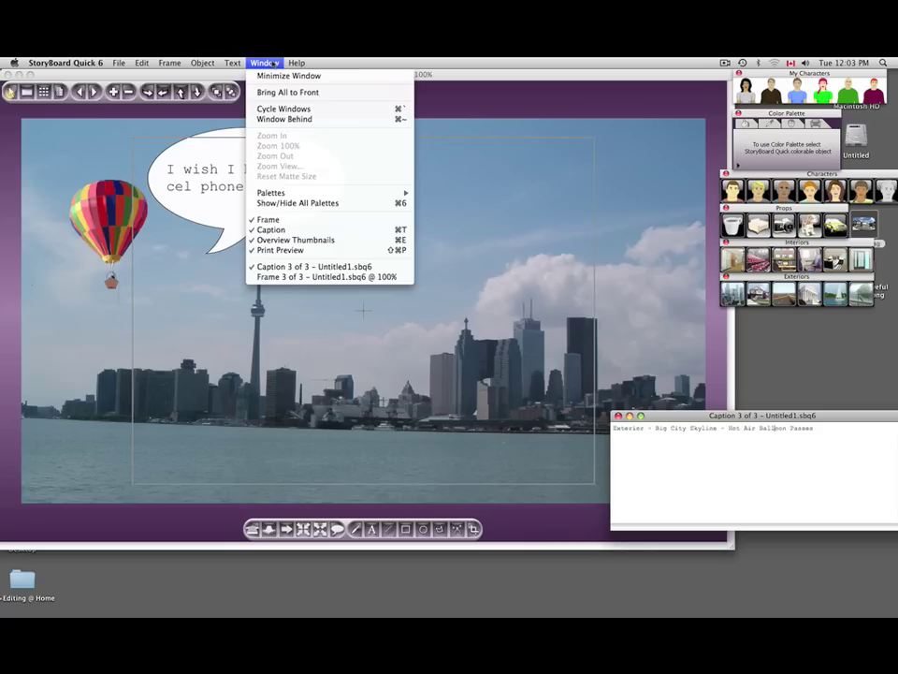
{"action": "left_click", "coordinate": [281, 250]}
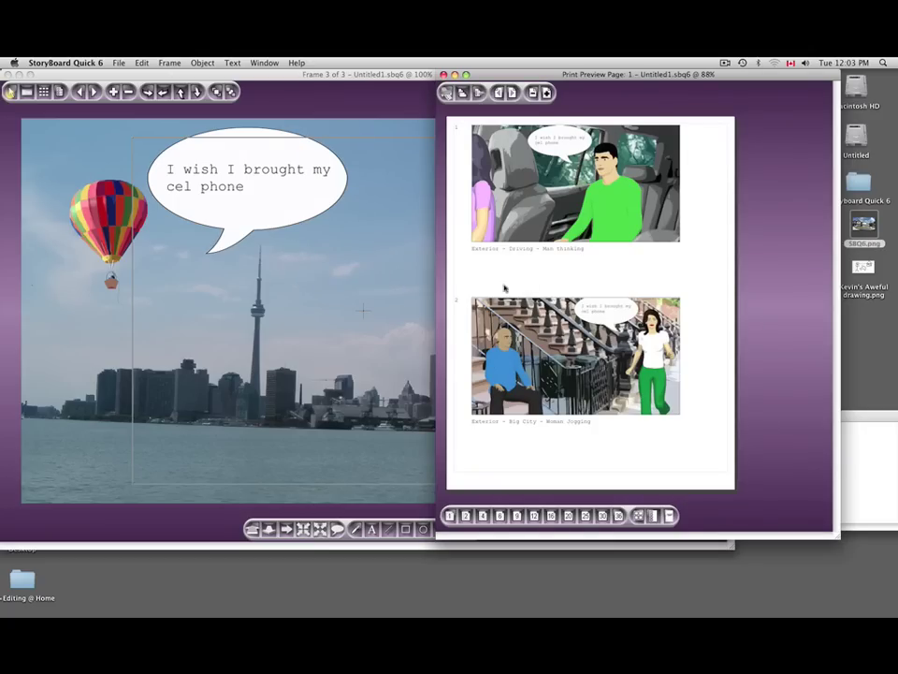
{"action": "left_click", "coordinate": [483, 516]}
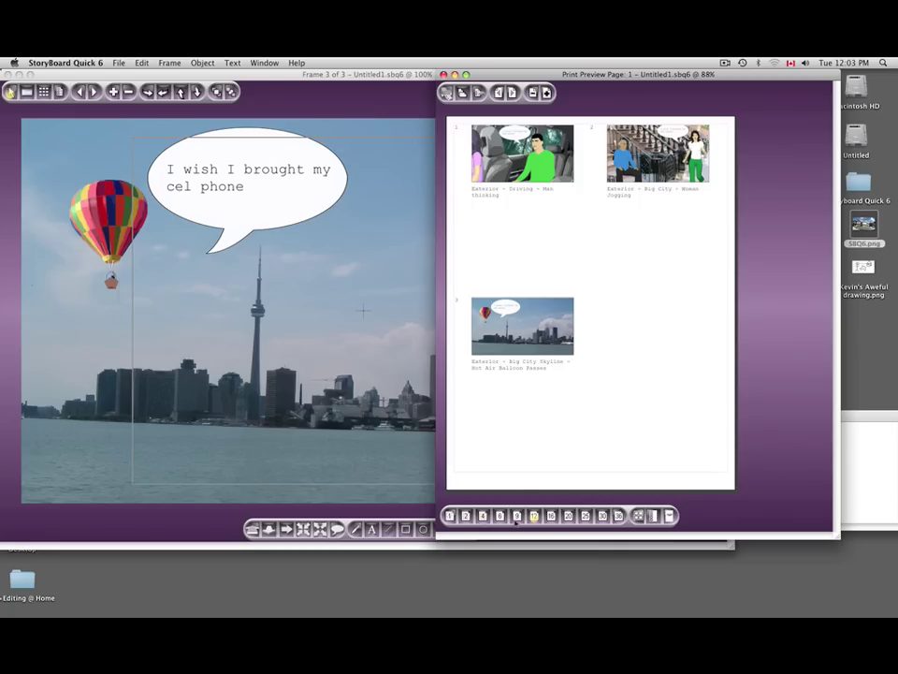
{"action": "left_click", "coordinate": [465, 515]}
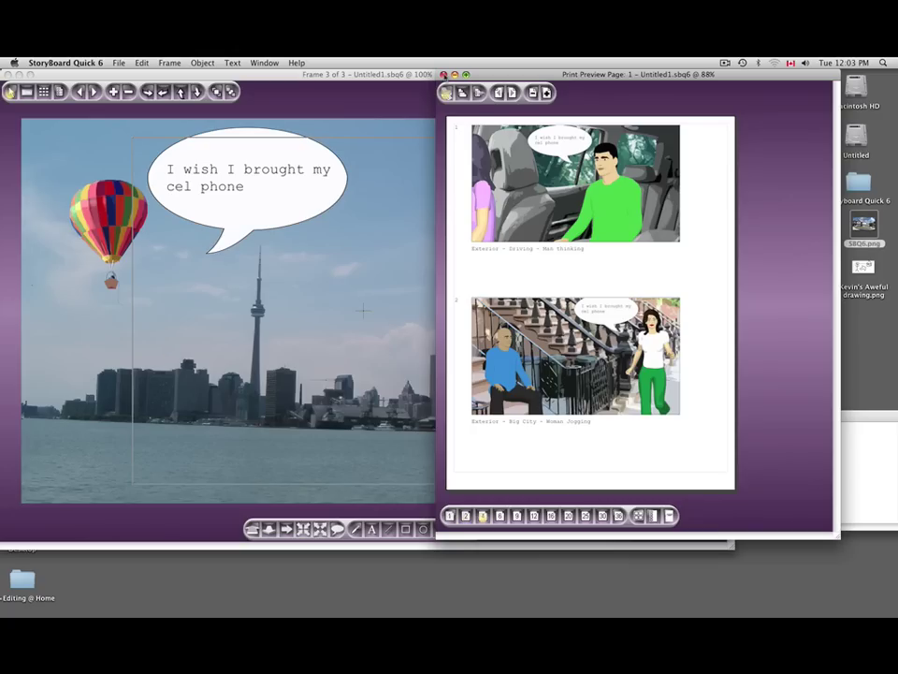
{"action": "left_click", "coordinate": [444, 74]}
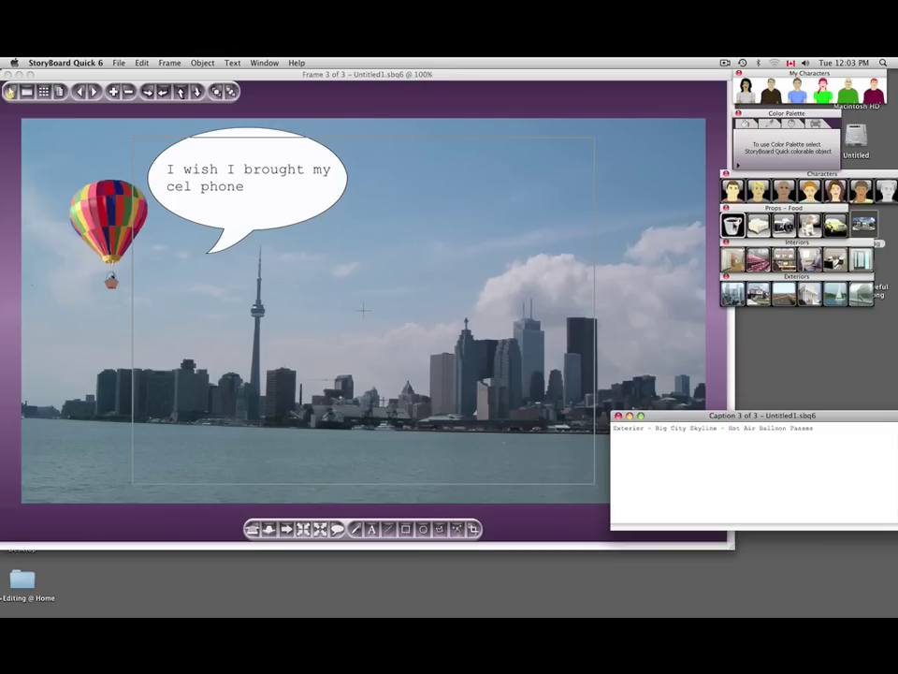
Browse the Food and Furniture categories of the props library.
{"action": "left_click", "coordinate": [732, 224]}
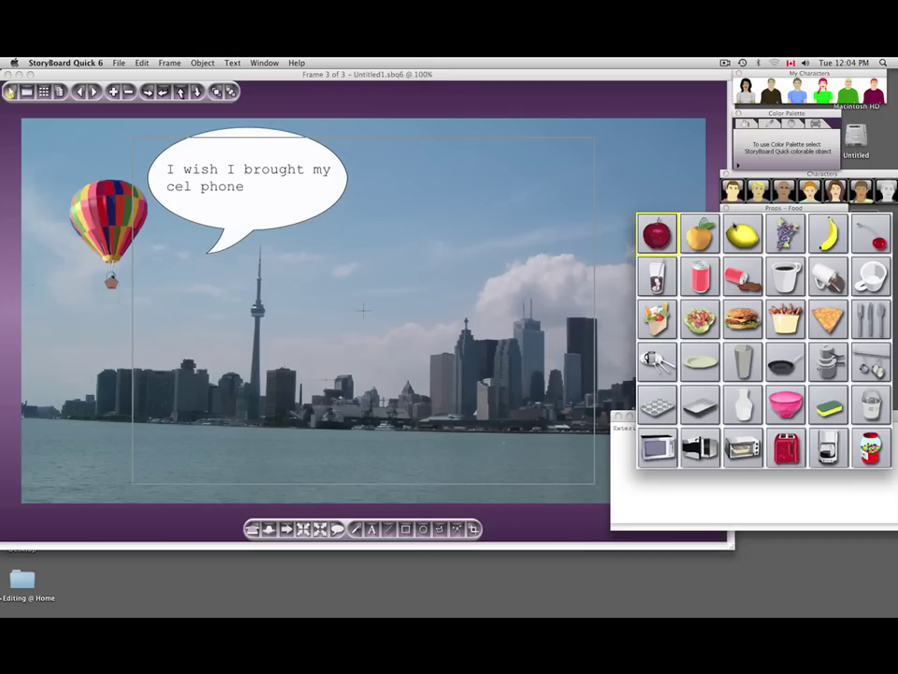
{"action": "left_click", "coordinate": [735, 223]}
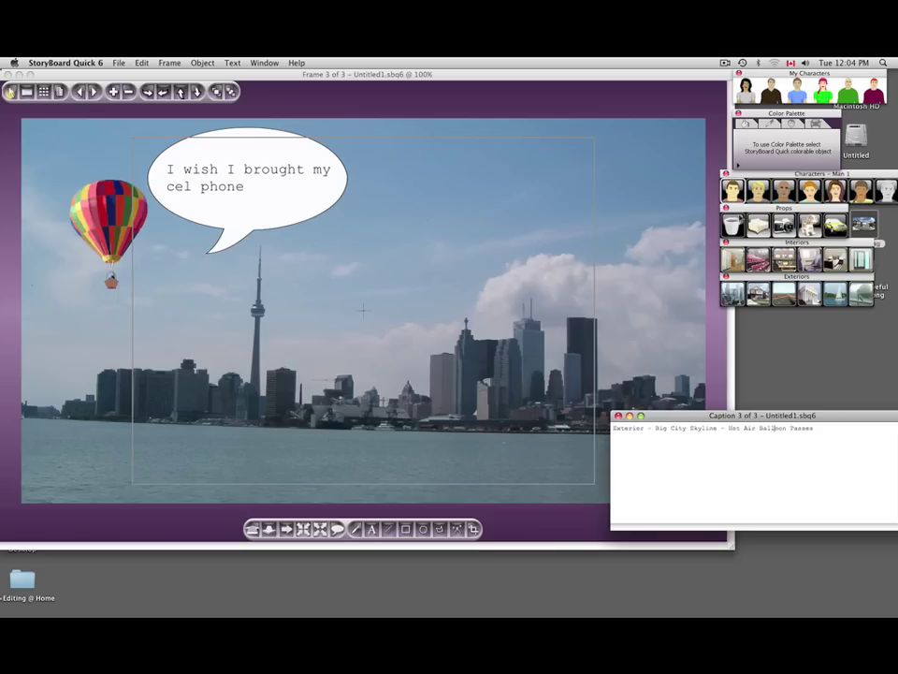
{"action": "left_click", "coordinate": [754, 226]}
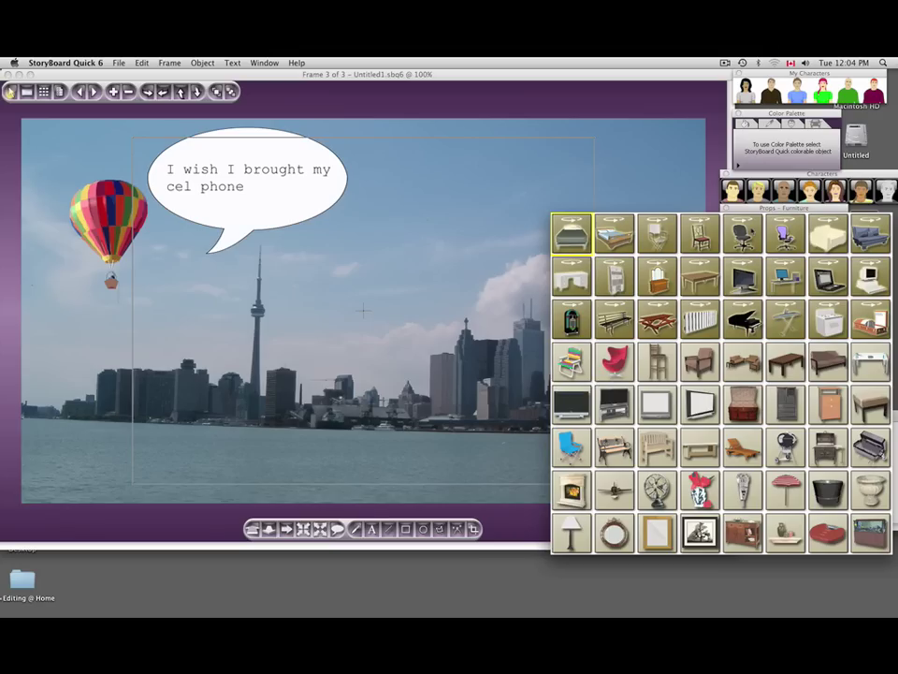
{"action": "left_click", "coordinate": [442, 76]}
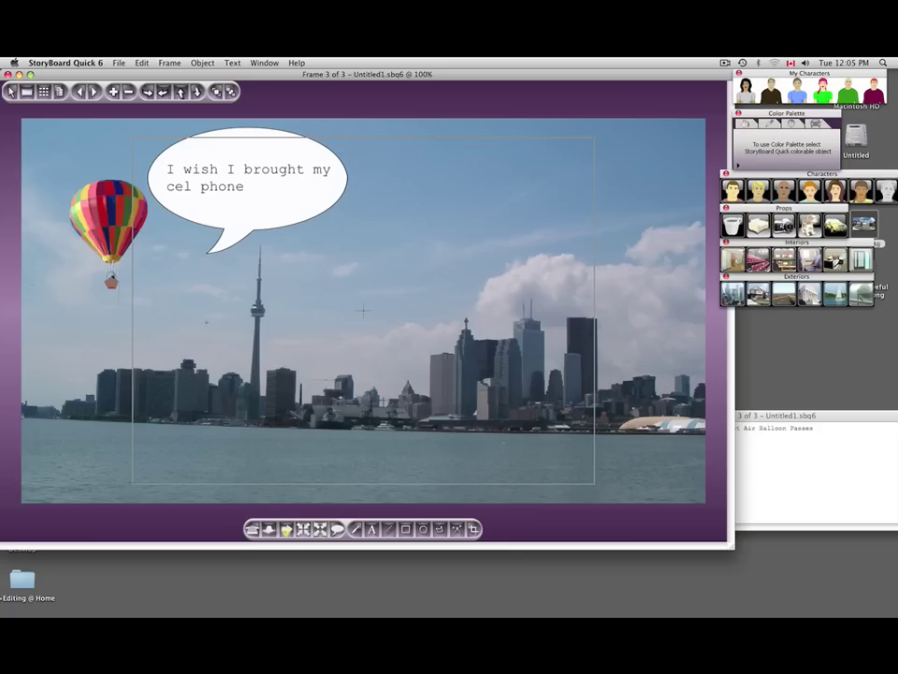
Try a white block arrow below the speech bubble, flipped to point left, and remove it from the frame.
{"action": "left_click_drag", "start_coordinate": [233, 252], "coordinate": [396, 318]}
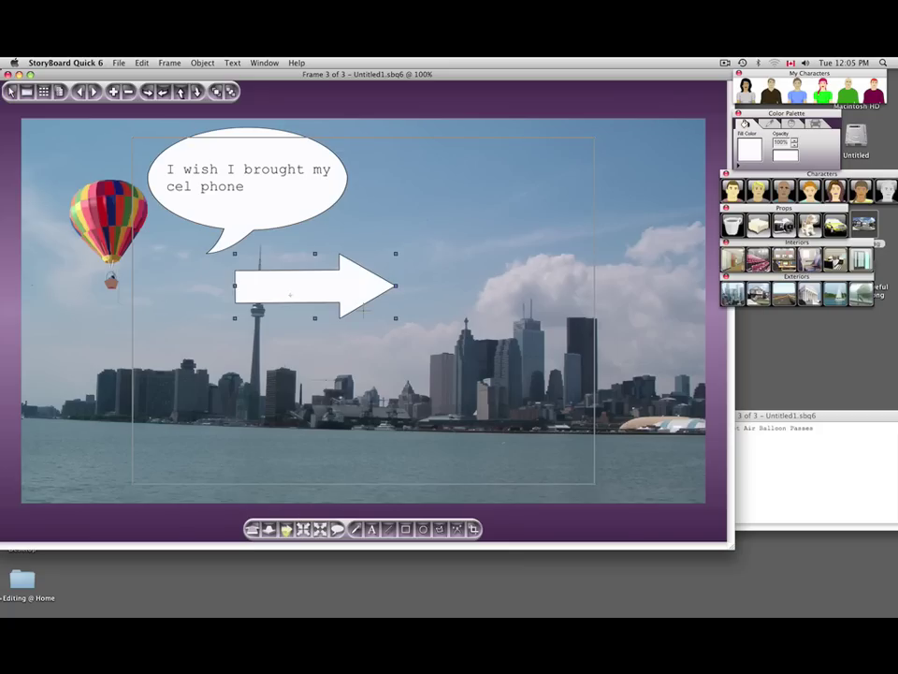
{"action": "left_click", "coordinate": [11, 91]}
{"action": "left_click_drag", "start_coordinate": [310, 294], "coordinate": [215, 306]}
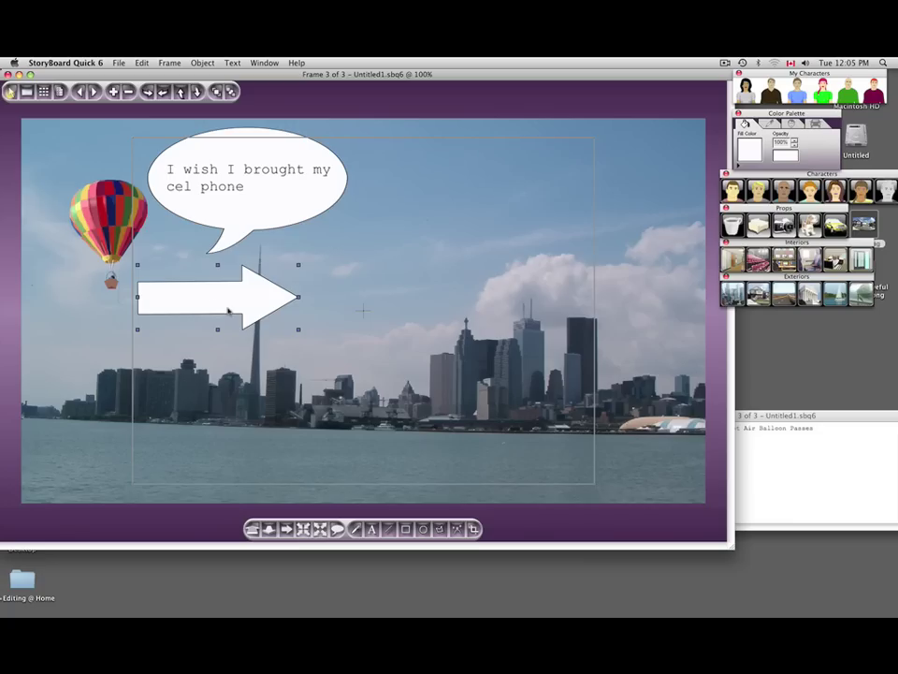
{"action": "left_click_drag", "start_coordinate": [214, 306], "coordinate": [99, 374]}
{"action": "left_click_drag", "start_coordinate": [199, 352], "coordinate": [331, 275]}
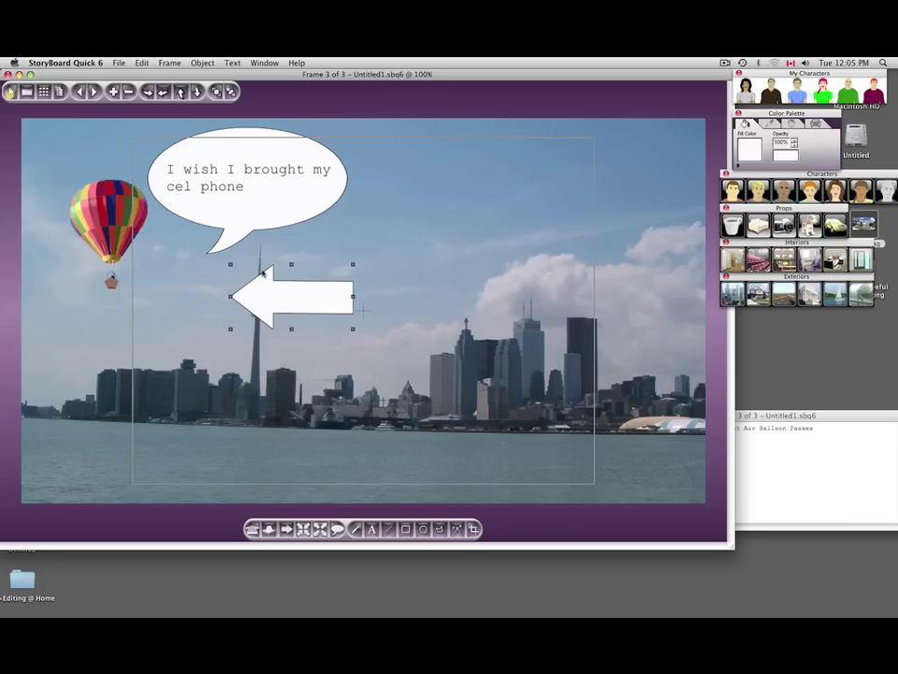
{"action": "left_click_drag", "start_coordinate": [279, 297], "coordinate": [250, 300]}
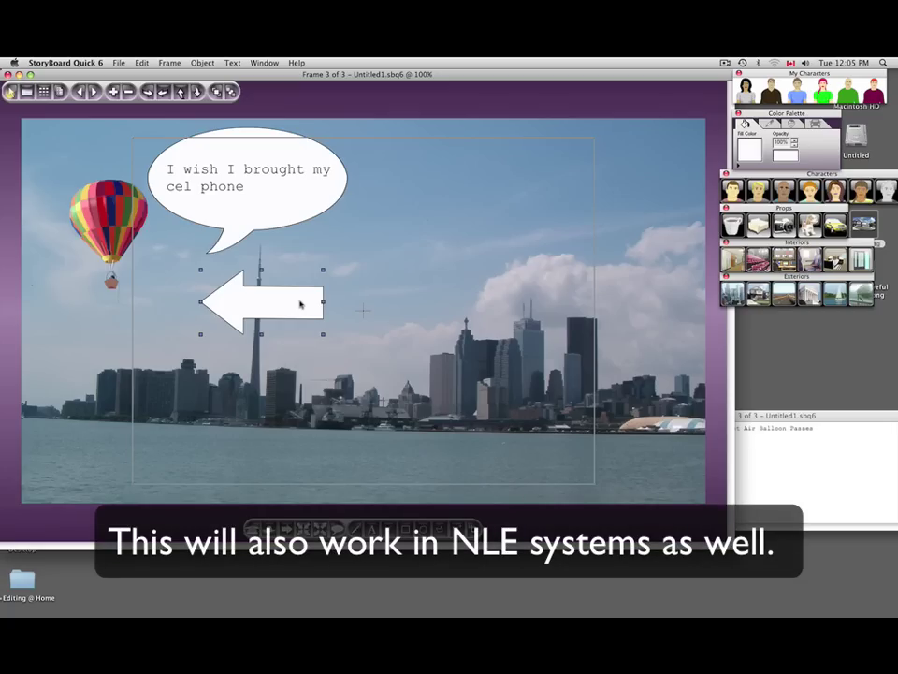
{"action": "key", "text": "Delete"}
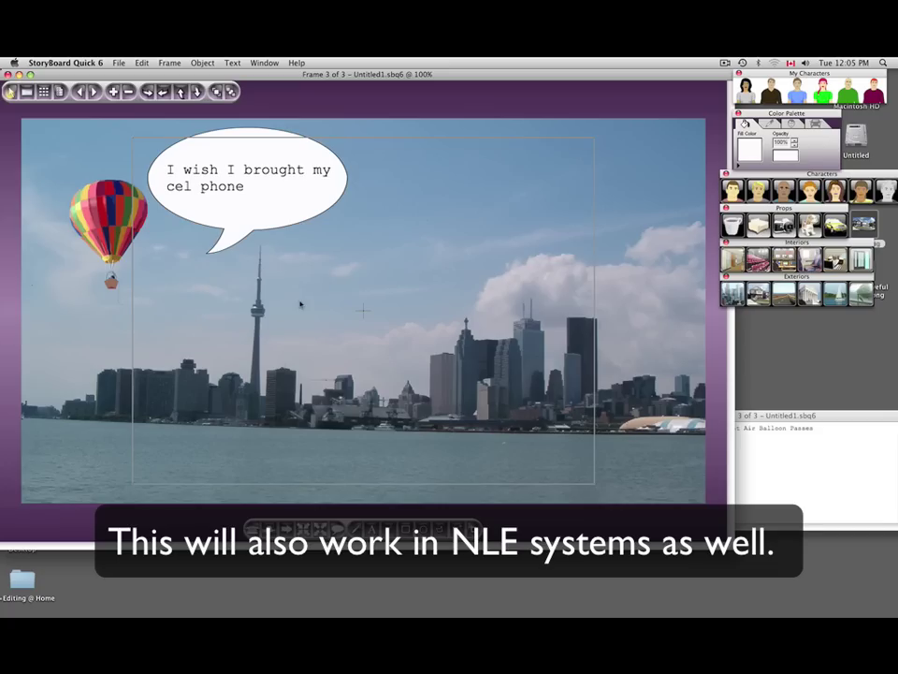
Delete the skyline photo from frame 3 and draw a rectangle filled with bright green in its place.
{"action": "key", "text": "Delete"}
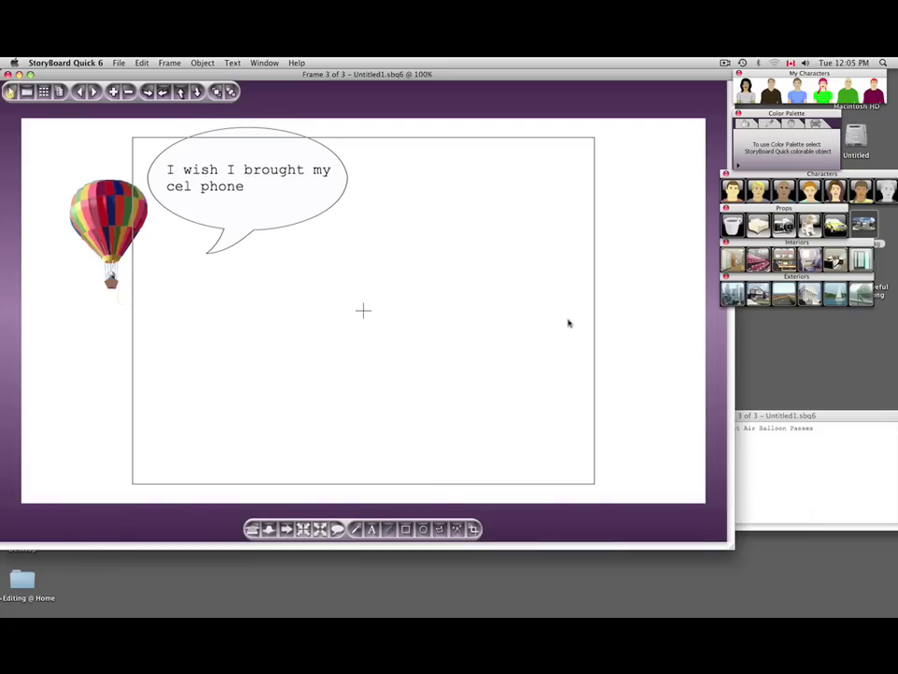
{"action": "left_click", "coordinate": [405, 529]}
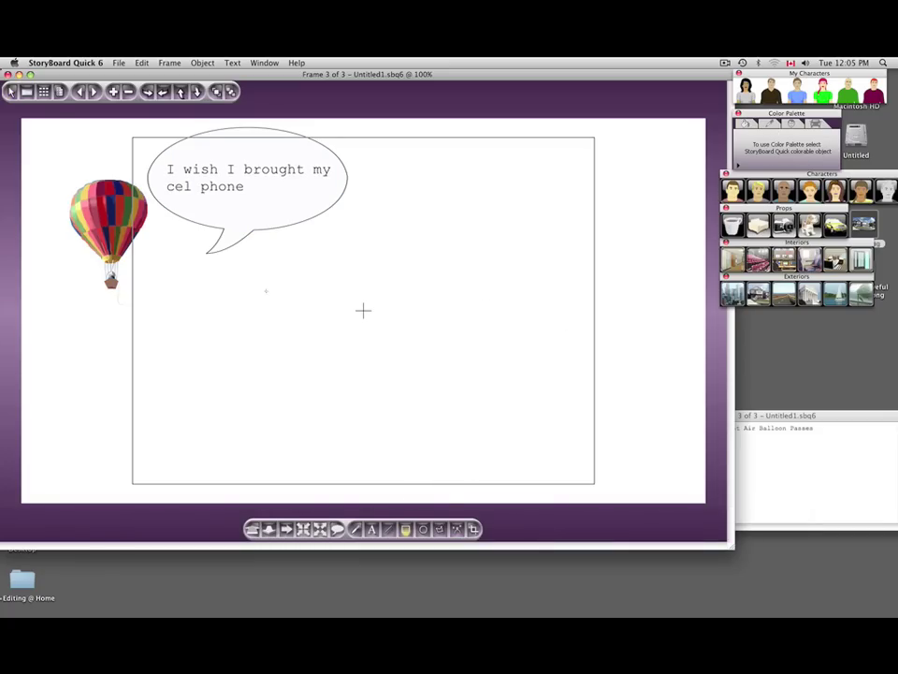
{"action": "left_click_drag", "start_coordinate": [263, 281], "coordinate": [533, 432]}
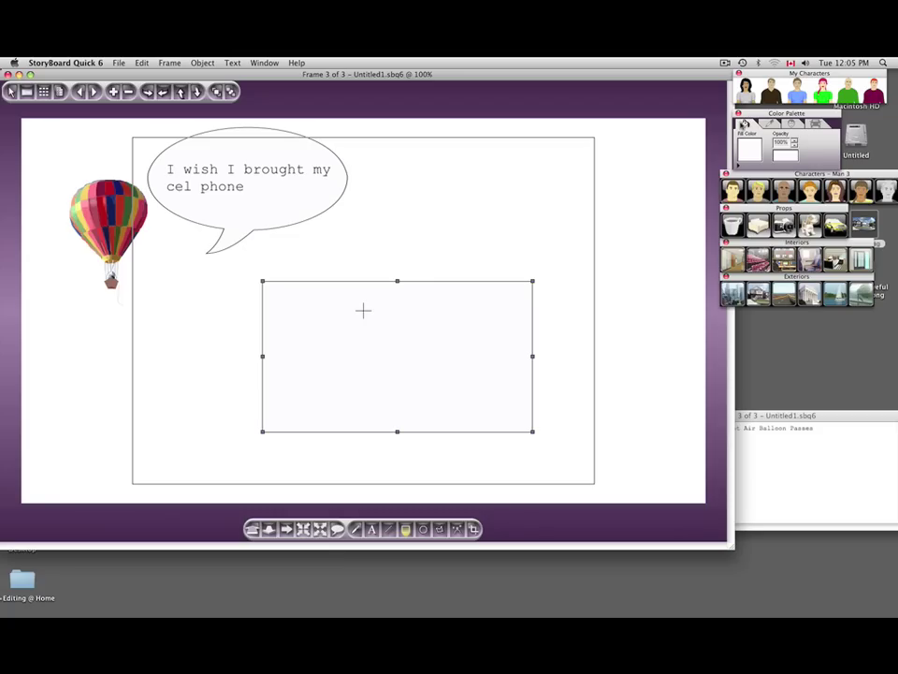
{"action": "left_click", "coordinate": [740, 166]}
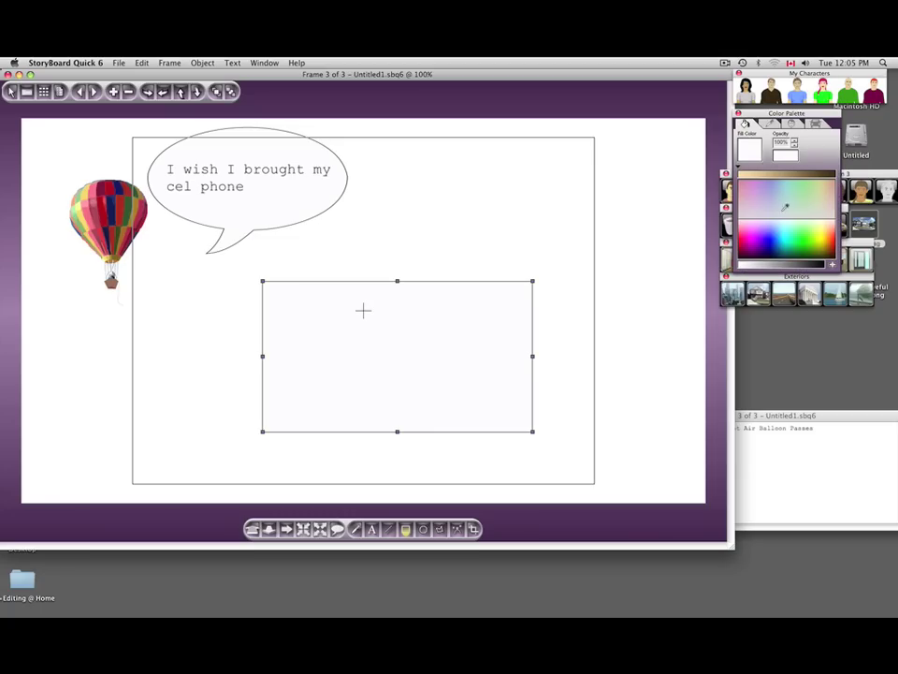
{"action": "left_click", "coordinate": [807, 234]}
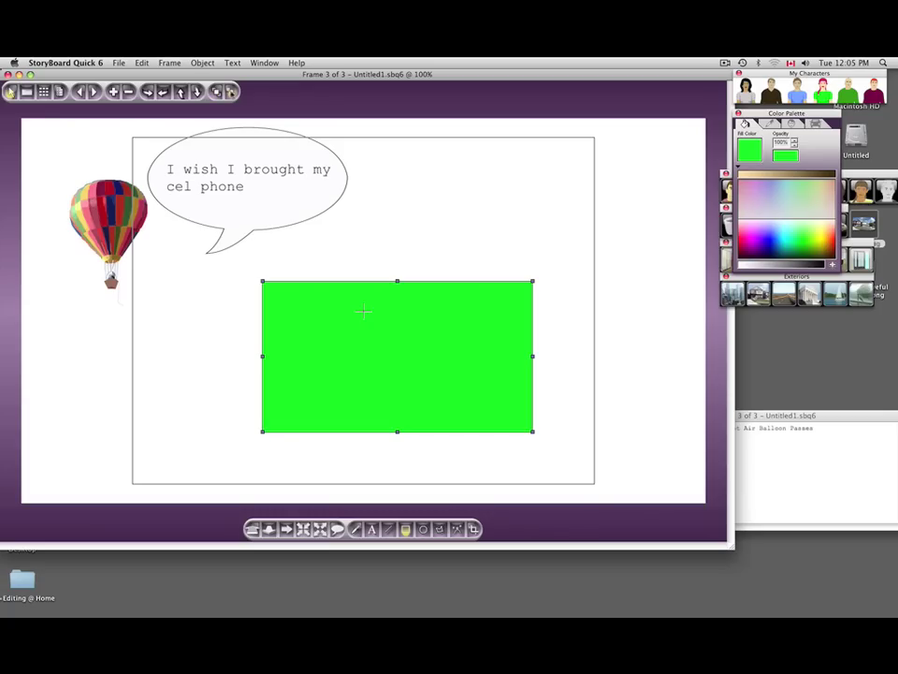
Send the green rectangle behind the balloon and speech bubble and stretch it to cover the whole frame.
{"action": "left_click", "coordinate": [10, 90]}
{"action": "left_click_drag", "start_coordinate": [263, 282], "coordinate": [21, 118]}
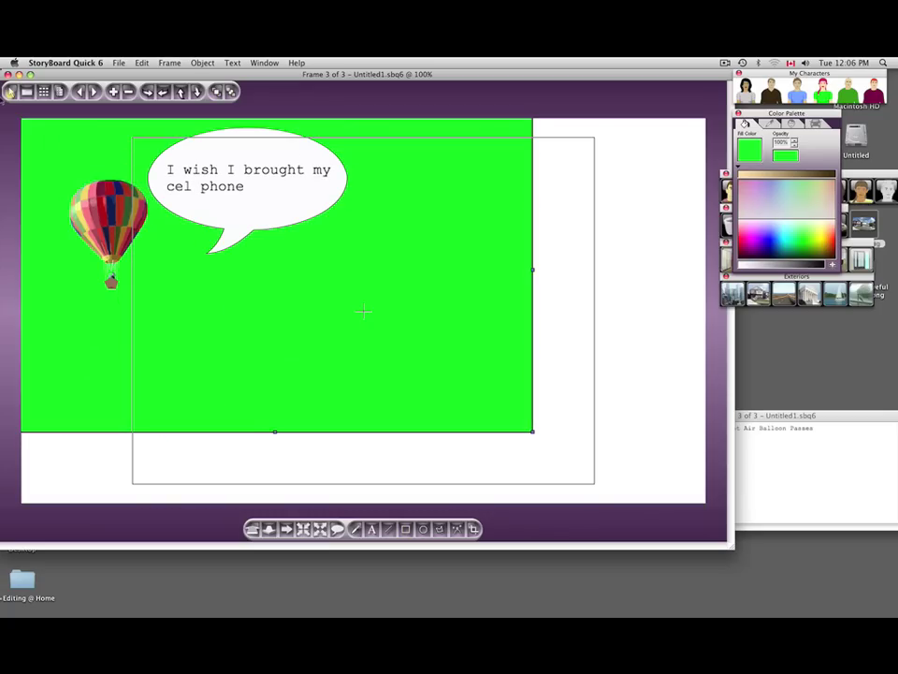
{"action": "left_click_drag", "start_coordinate": [533, 433], "coordinate": [566, 458]}
{"action": "left_click_drag", "start_coordinate": [627, 489], "coordinate": [715, 518]}
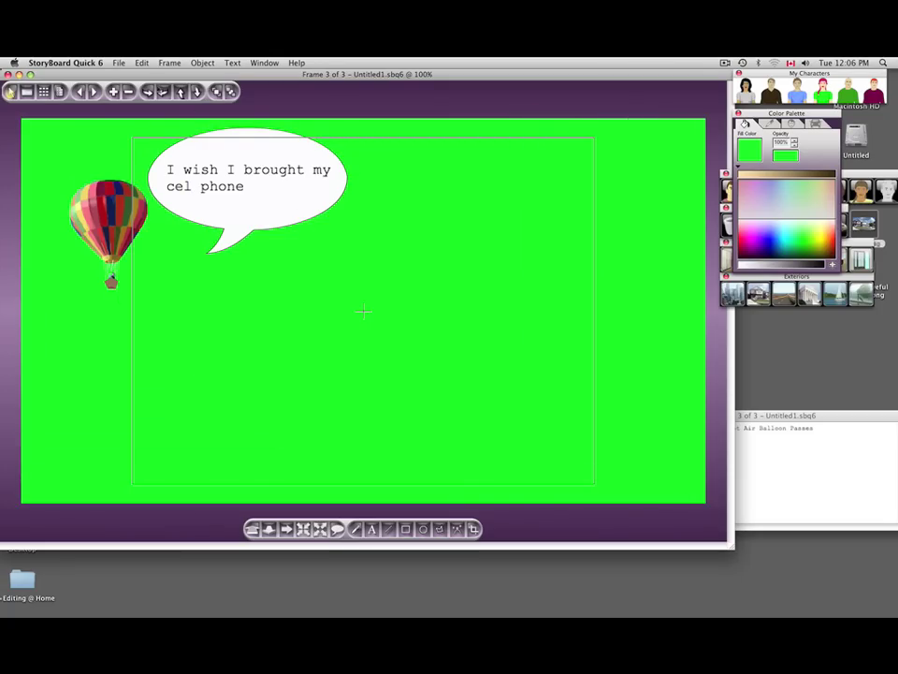
Export only the current frame to the Desktop as a JPEG file at Best quality.
{"action": "left_click", "coordinate": [115, 63]}
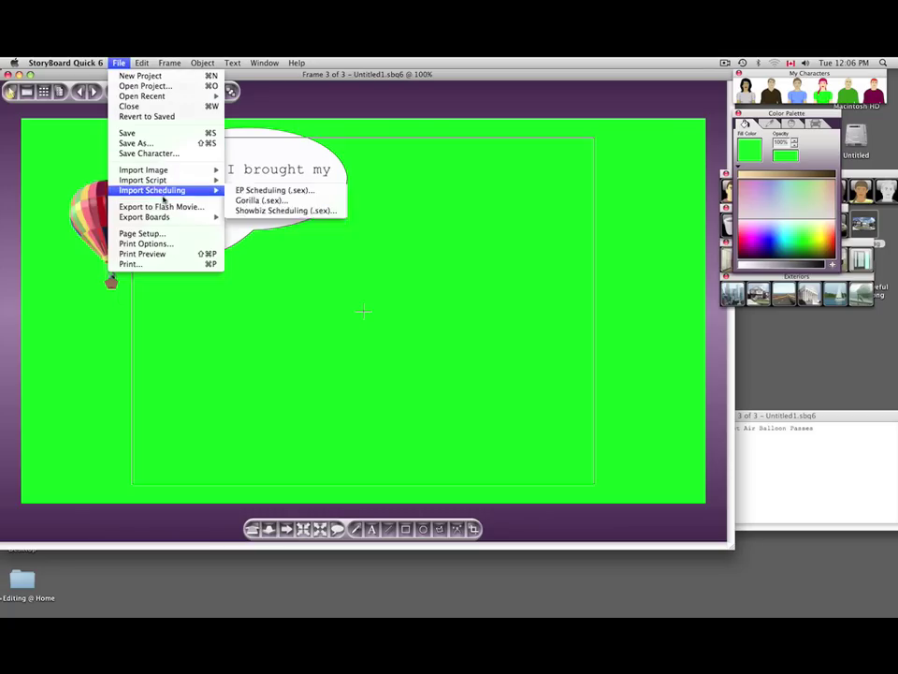
{"action": "mouse_move", "coordinate": [174, 218]}
{"action": "left_click", "coordinate": [245, 216]}
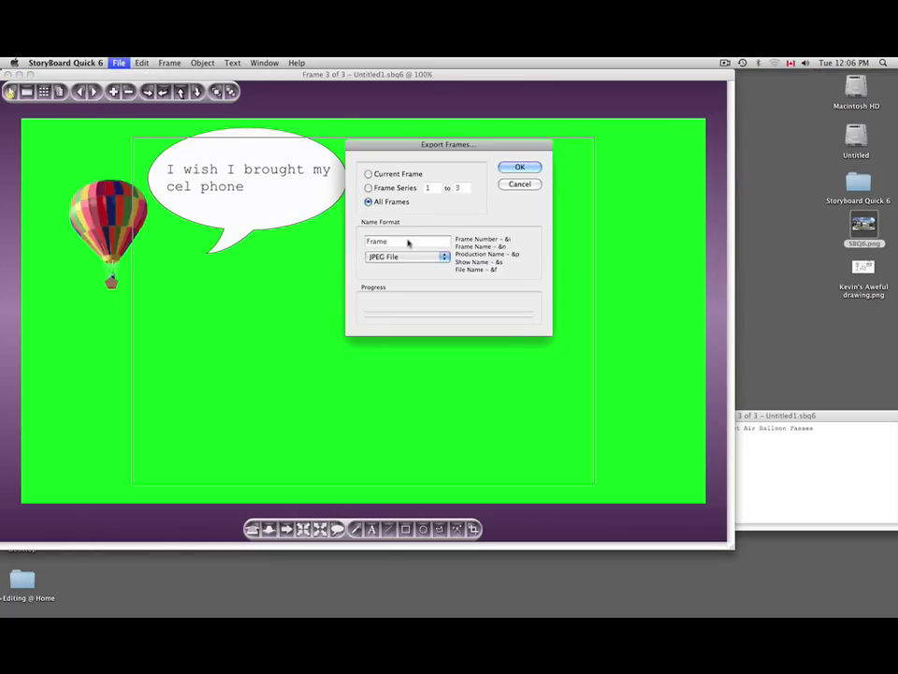
{"action": "left_click", "coordinate": [382, 175]}
{"action": "left_click", "coordinate": [518, 168]}
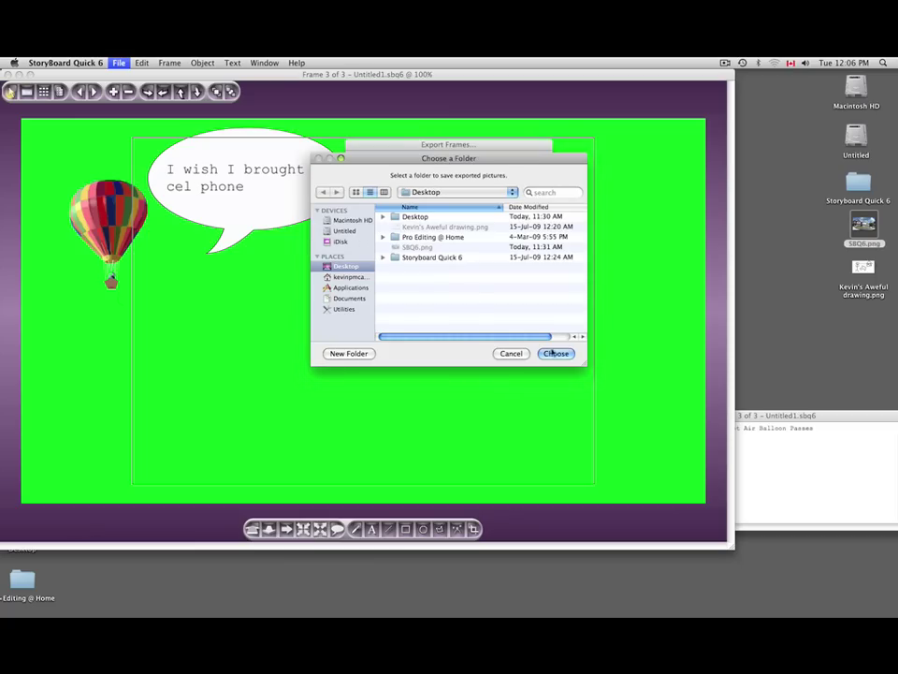
{"action": "left_click", "coordinate": [552, 353]}
{"action": "left_click", "coordinate": [424, 193]}
{"action": "left_click", "coordinate": [428, 189]}
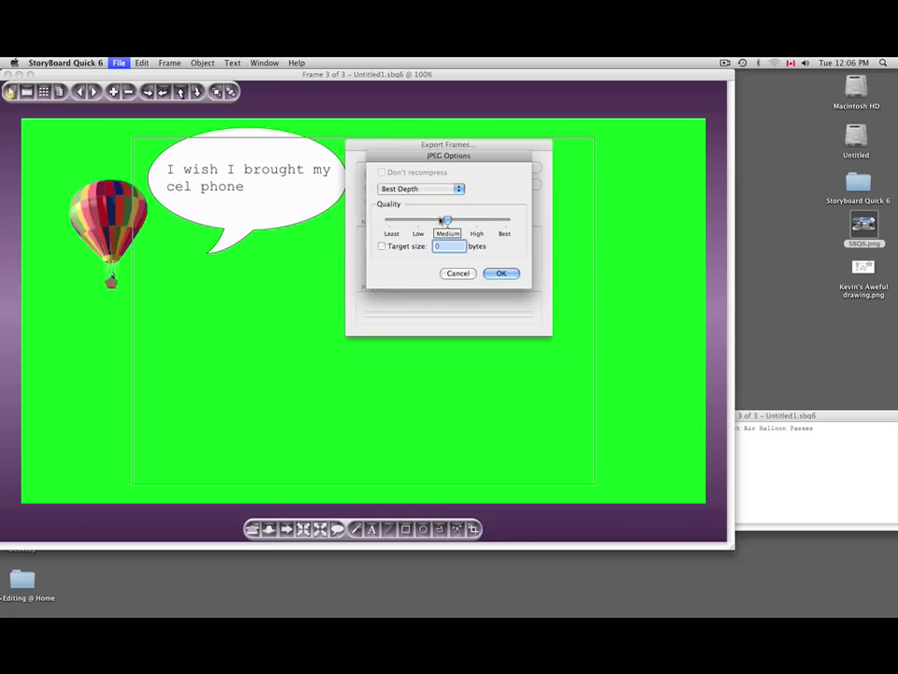
{"action": "left_click_drag", "start_coordinate": [447, 219], "coordinate": [509, 221]}
{"action": "left_click", "coordinate": [502, 273]}
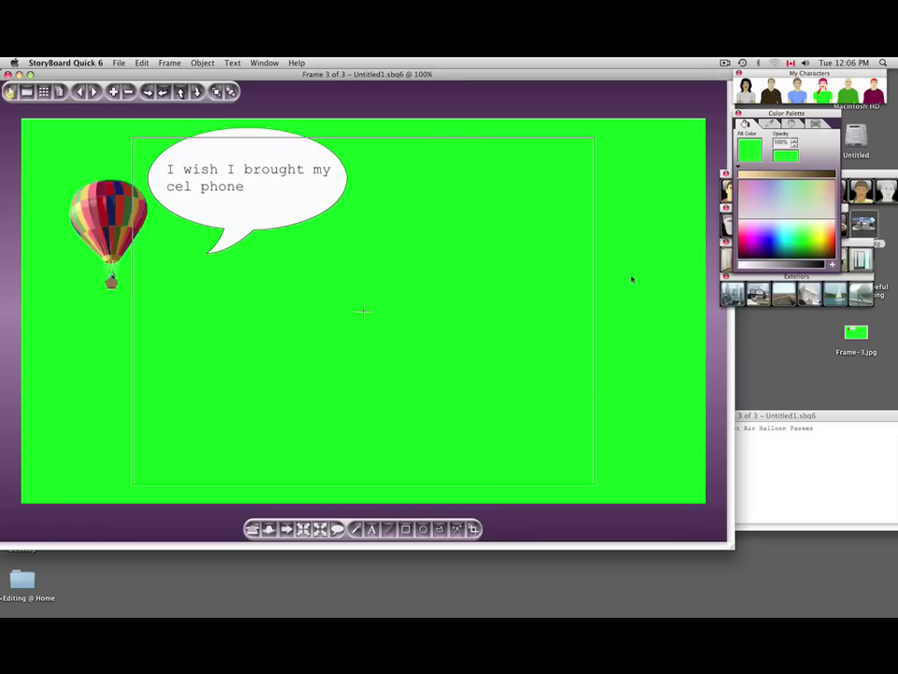
Switch to After Effects, import Frame-3.jpg from the Desktop and create a composition from it.
{"action": "key", "text": "super+Tab"}
{"action": "key", "text": "super+Tab"}
{"action": "key", "text": "super+Tab"}
{"action": "key", "text": "super+Tab"}
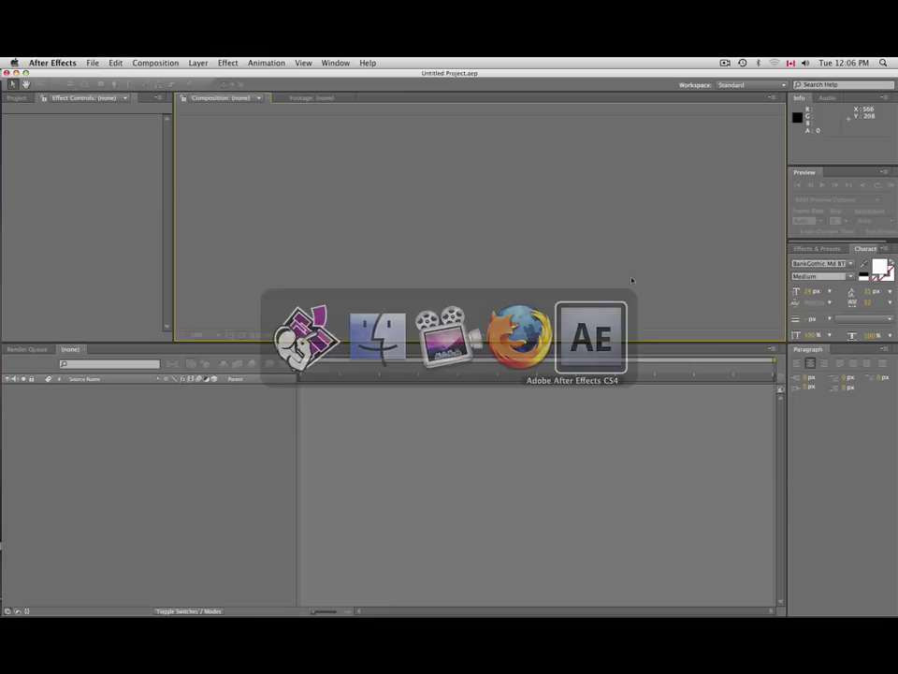
{"action": "left_click", "coordinate": [18, 98]}
{"action": "right_click", "coordinate": [57, 247]}
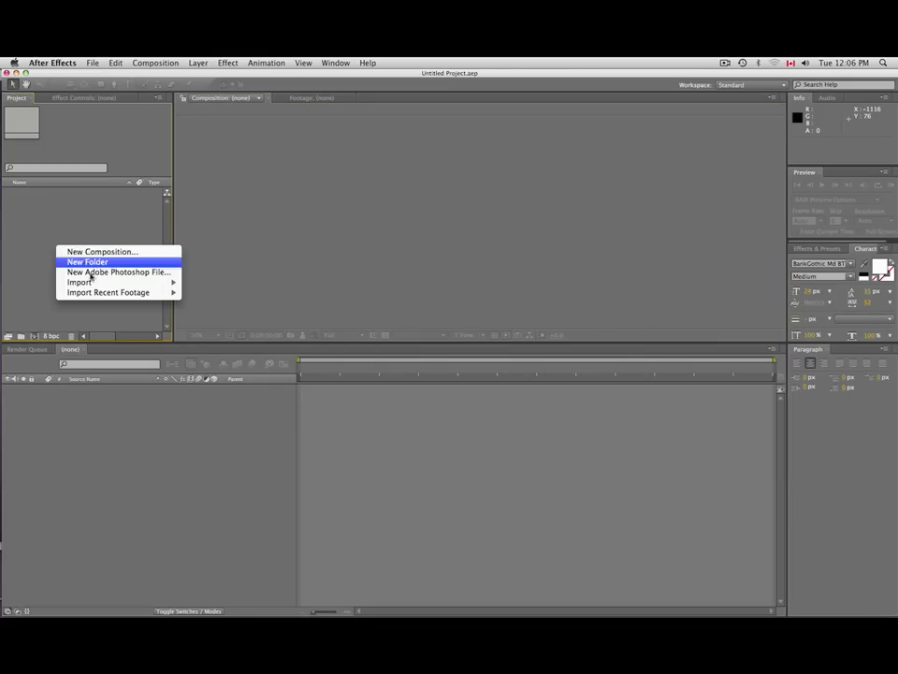
{"action": "left_click", "coordinate": [199, 282]}
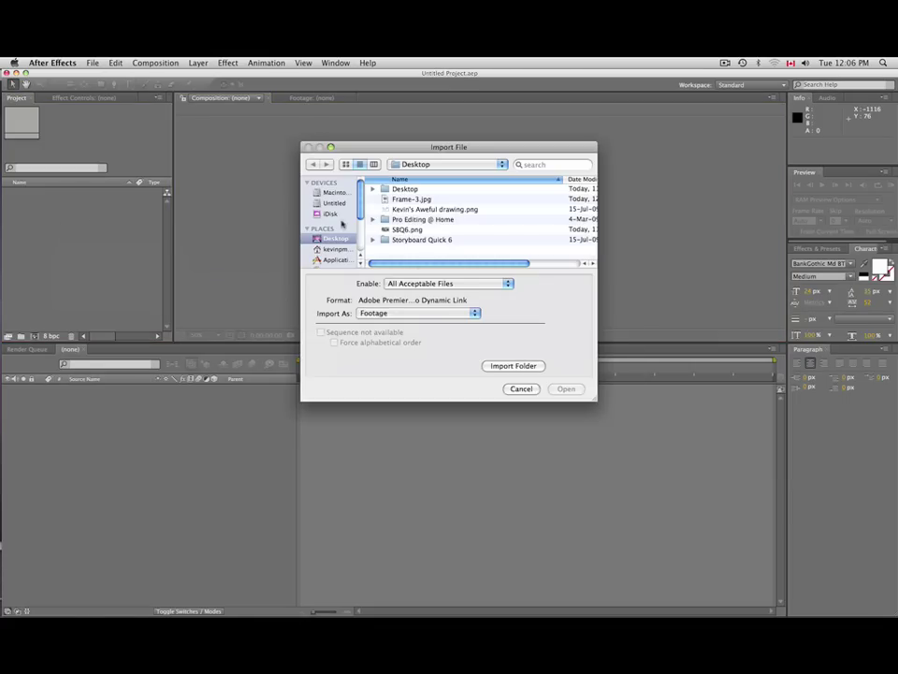
{"action": "left_click", "coordinate": [404, 199]}
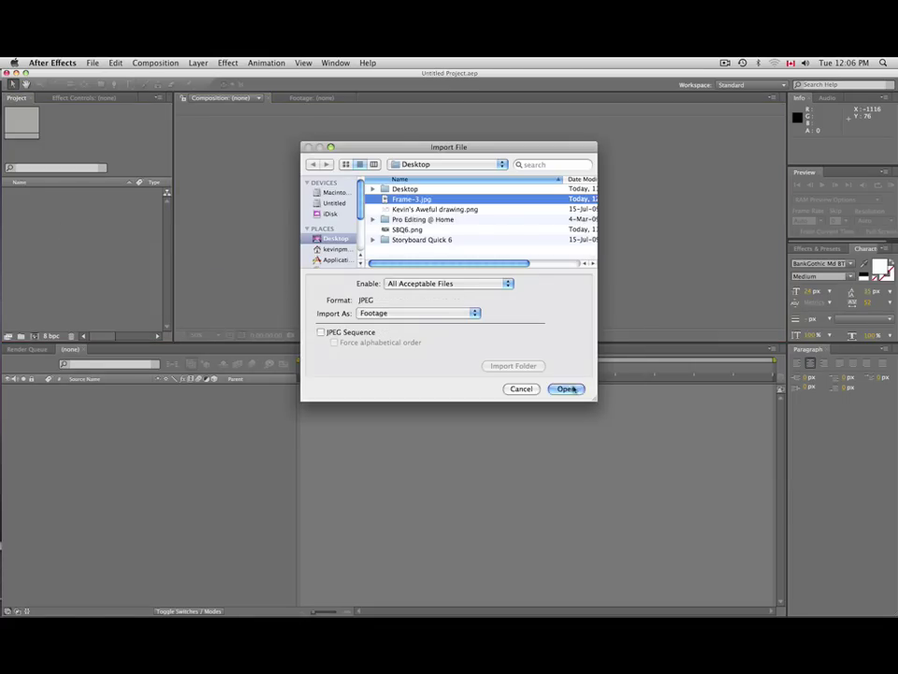
{"action": "left_click", "coordinate": [566, 389]}
{"action": "left_click_drag", "start_coordinate": [15, 193], "coordinate": [35, 338]}
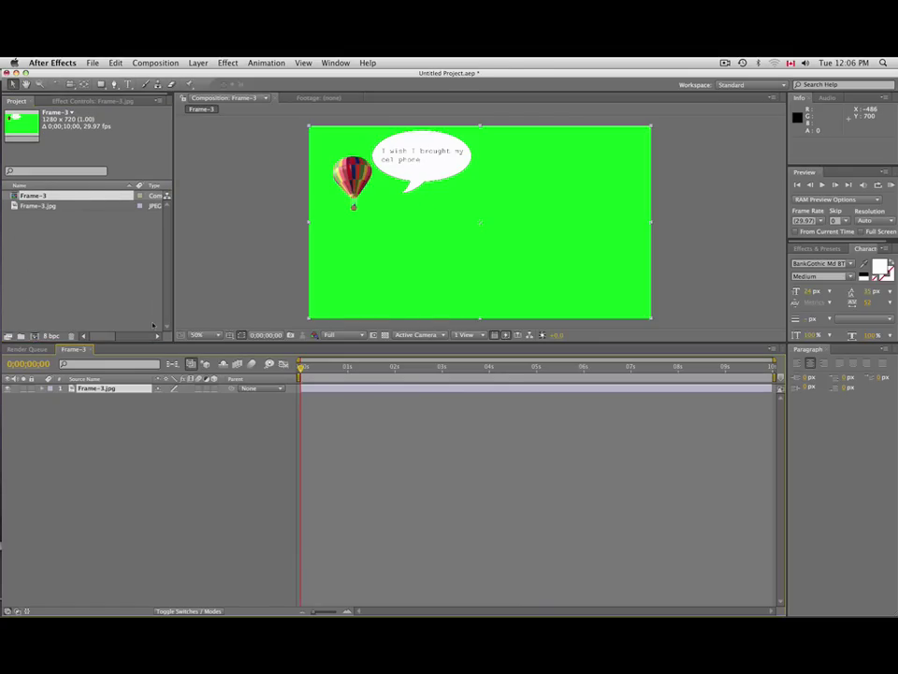
Import Toronto Skyline.JPG from the Storyboard Quick 6 folder and place it beneath the Frame-3.jpg layer in the composition.
{"action": "right_click", "coordinate": [42, 252]}
{"action": "mouse_move", "coordinate": [74, 287]}
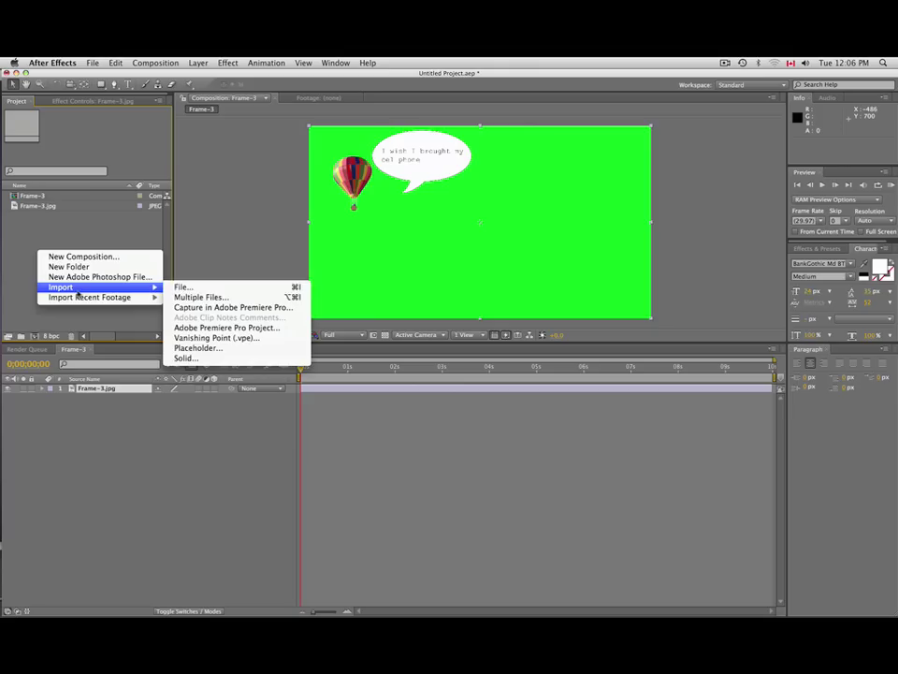
{"action": "left_click", "coordinate": [199, 289]}
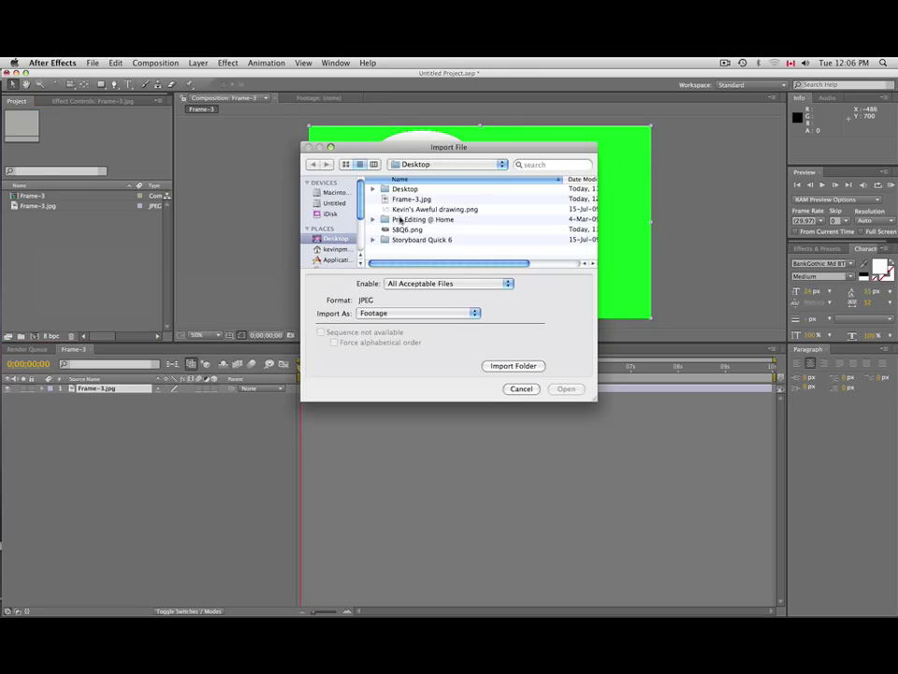
{"action": "double_click", "coordinate": [404, 240]}
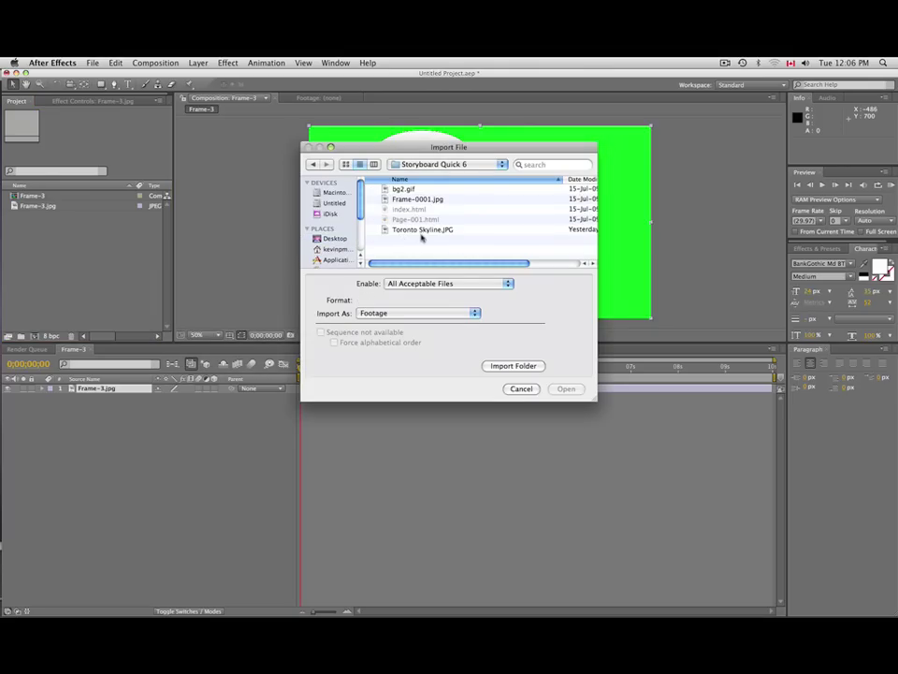
{"action": "left_click", "coordinate": [420, 231]}
{"action": "double_click", "coordinate": [419, 232]}
{"action": "left_click_drag", "start_coordinate": [48, 215], "coordinate": [37, 428]}
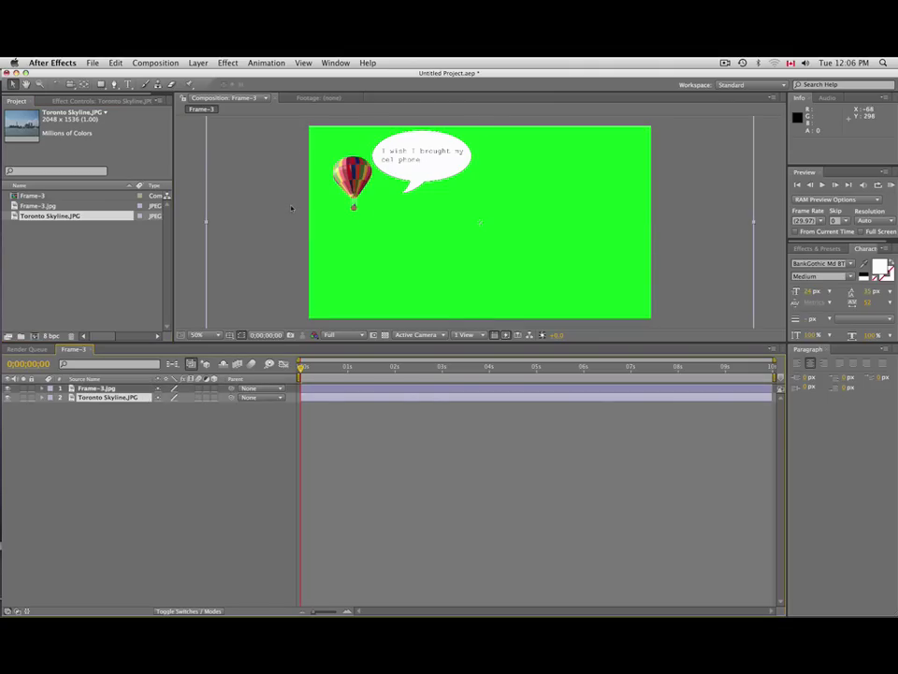
Scale the Toronto Skyline.JPG layer to 64% so it fits the composition width.
{"action": "key", "text": "comma"}
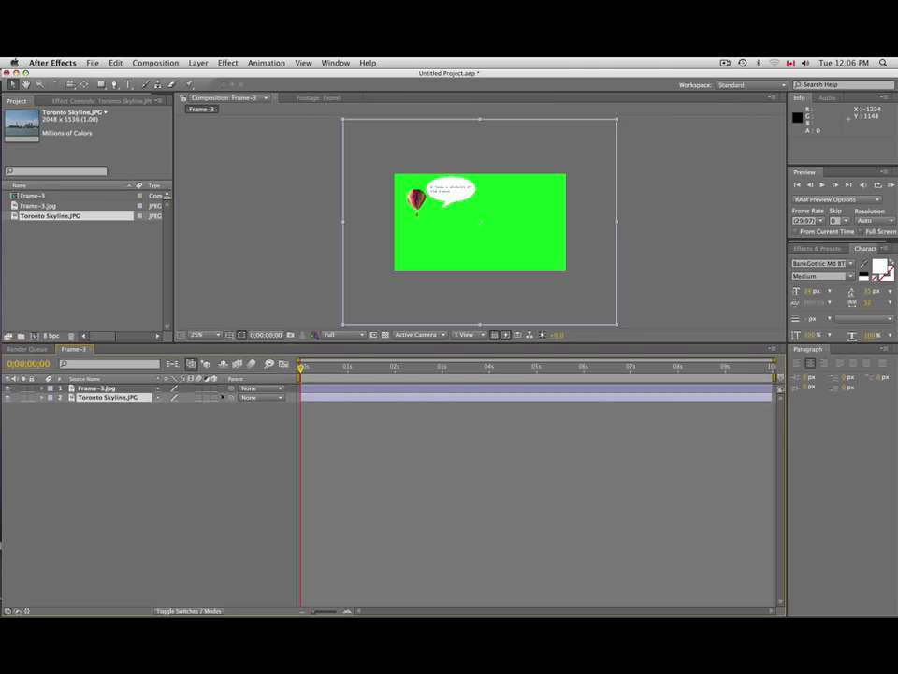
{"action": "key", "text": "s"}
{"action": "mouse_move", "coordinate": [178, 407]}
{"action": "left_mouse_down"}
{"action": "mouse_move", "coordinate": [158, 407]}
{"action": "mouse_move", "coordinate": [169, 407]}
{"action": "left_mouse_up"}
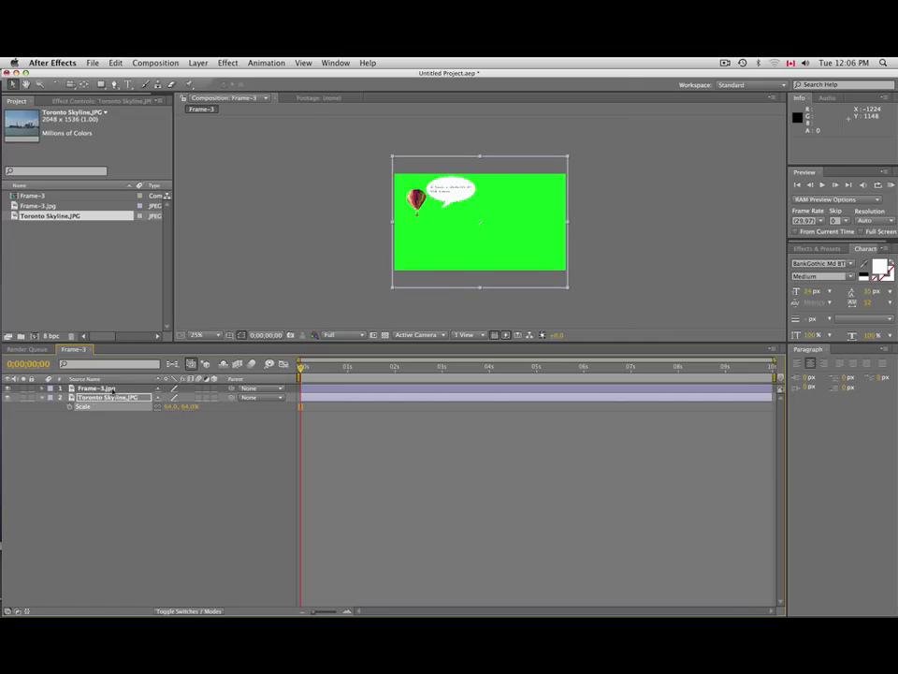
Apply the Keylight (1.2) keying effect to the Frame-3.jpg layer.
{"action": "left_click", "coordinate": [113, 389]}
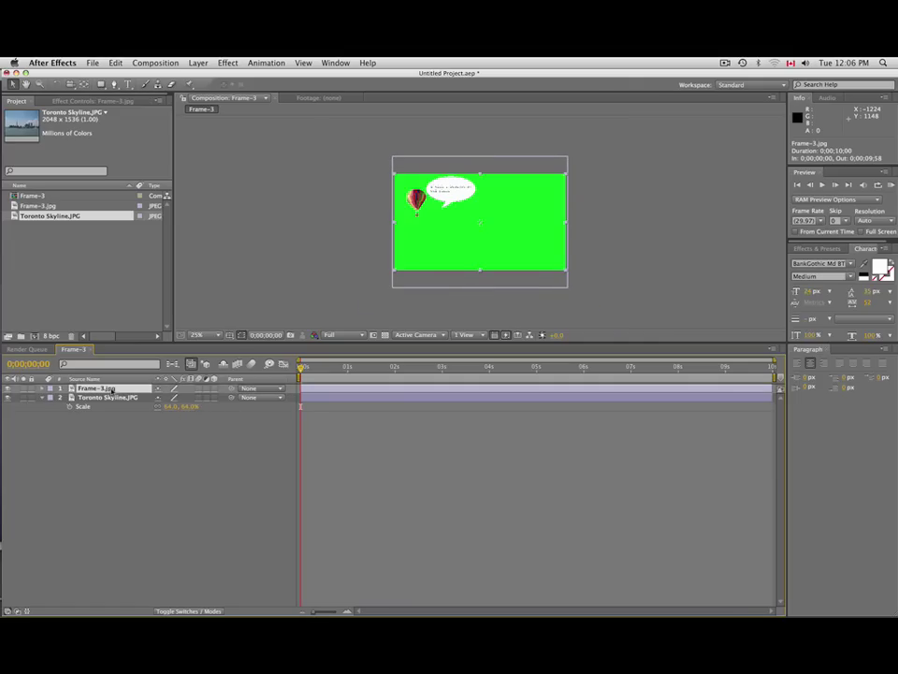
{"action": "left_click", "coordinate": [228, 62]}
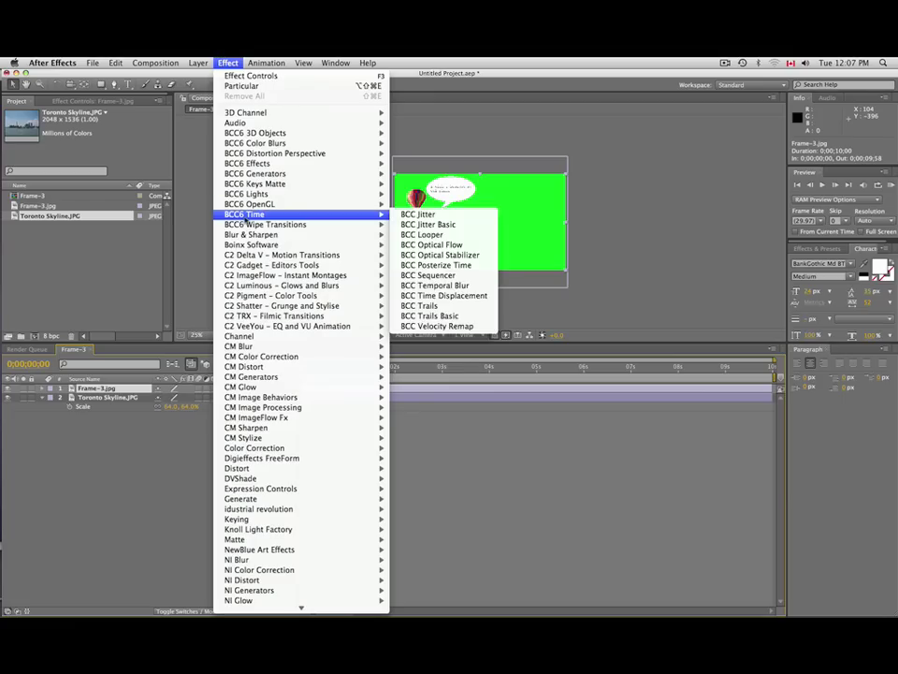
{"action": "mouse_move", "coordinate": [263, 451]}
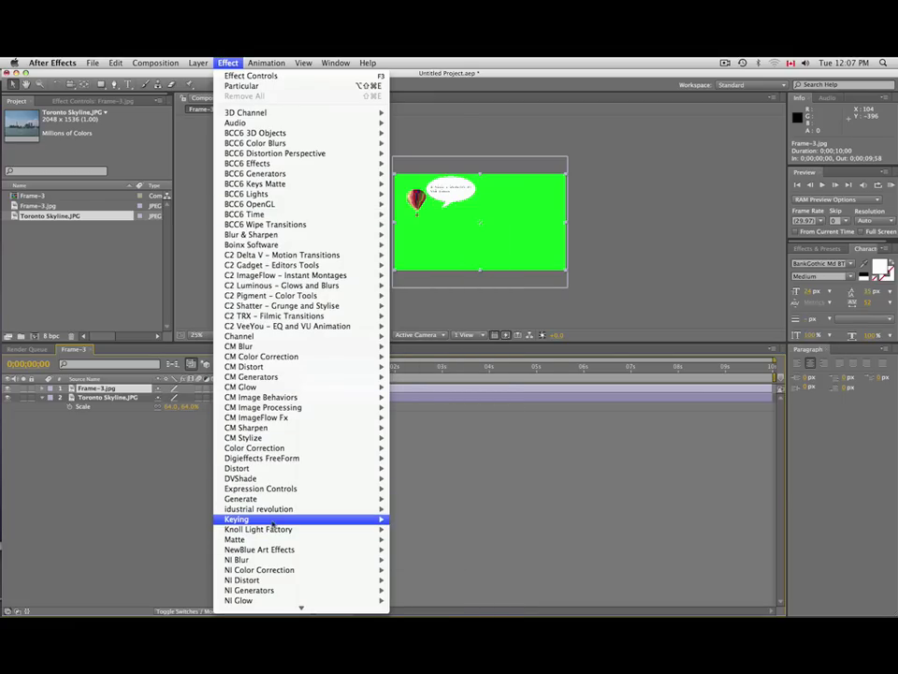
{"action": "mouse_move", "coordinate": [351, 519]}
{"action": "left_click", "coordinate": [448, 575]}
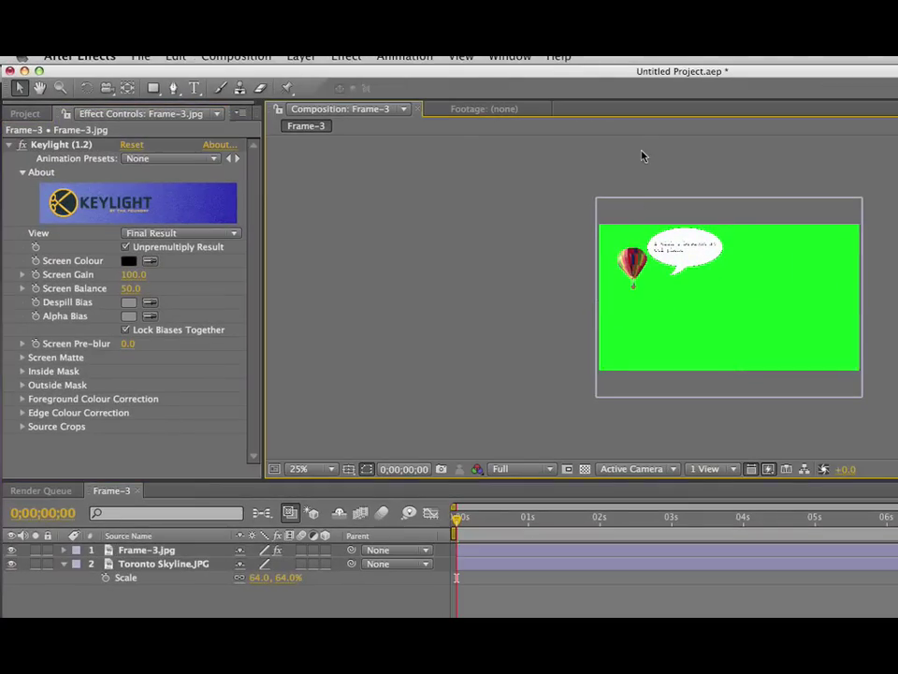
Sample the green background as Keylight's Screen Colour to key it out over the skyline.
{"action": "key", "text": "period"}
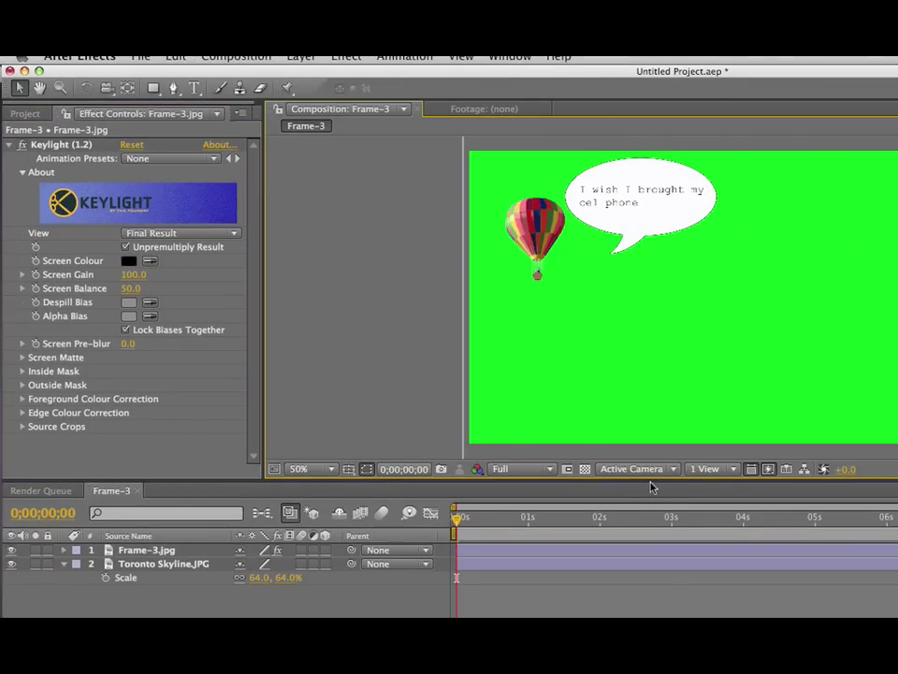
{"action": "left_click_drag", "start_coordinate": [651, 480], "coordinate": [650, 616]}
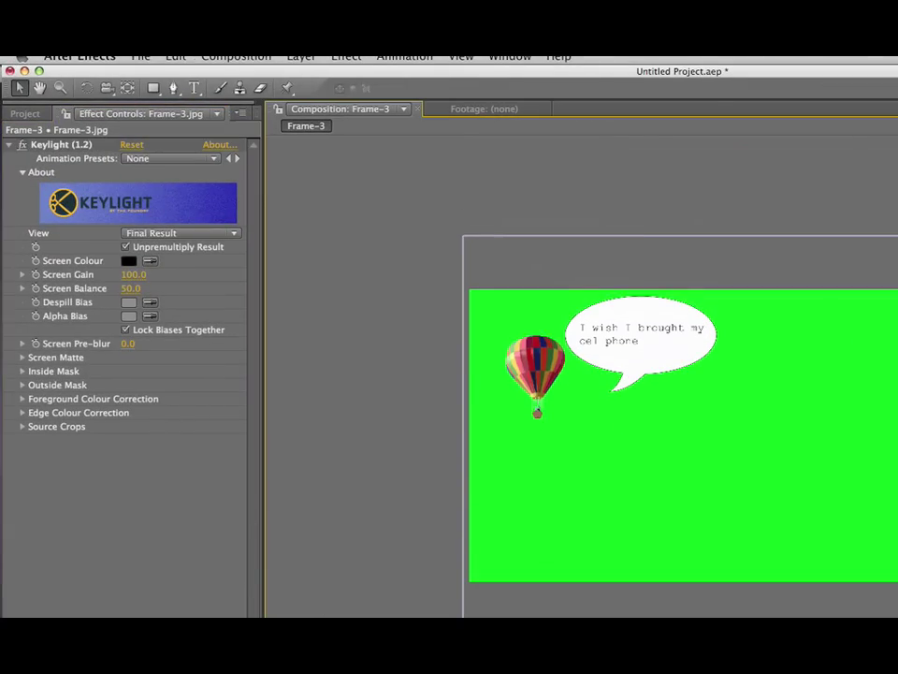
{"action": "key", "text": "period"}
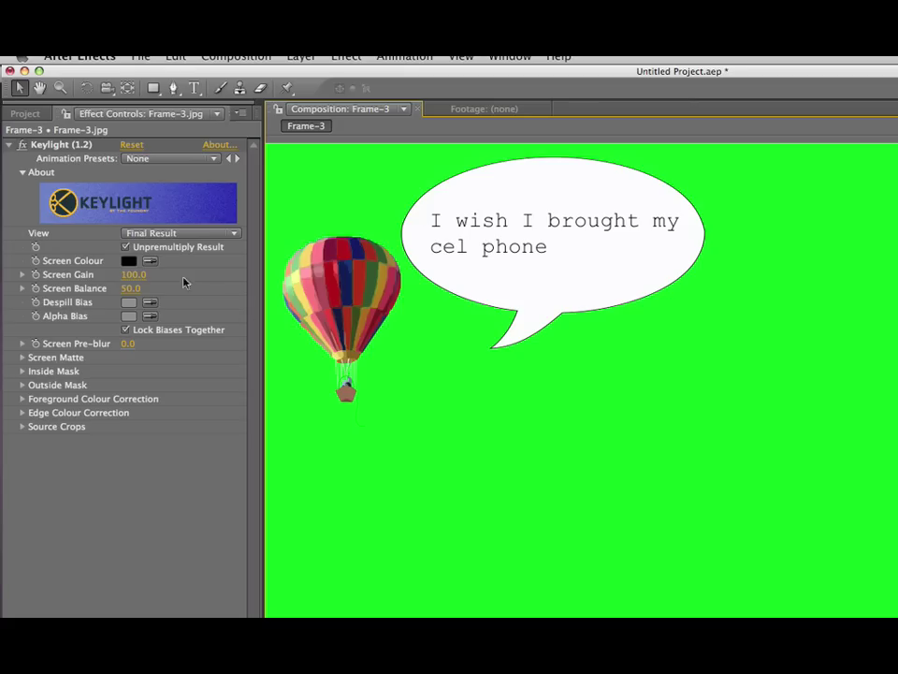
{"action": "left_click", "coordinate": [150, 260]}
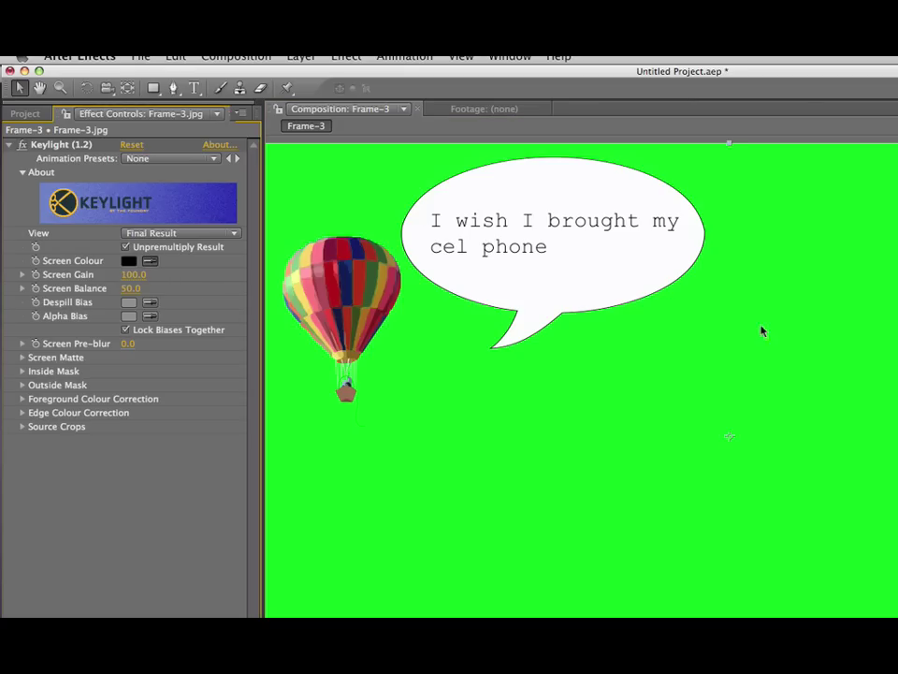
{"action": "left_click", "coordinate": [762, 330]}
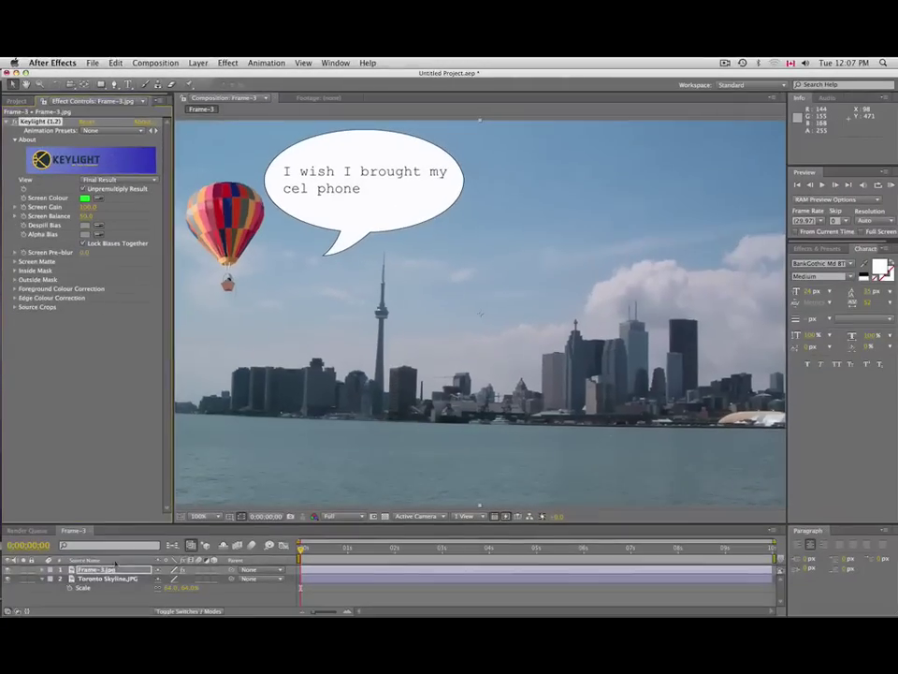
Draw a closed Pen tool mask around the balloon on the Frame-3.jpg layer, leaving out the speech bubble.
{"action": "left_click", "coordinate": [112, 570]}
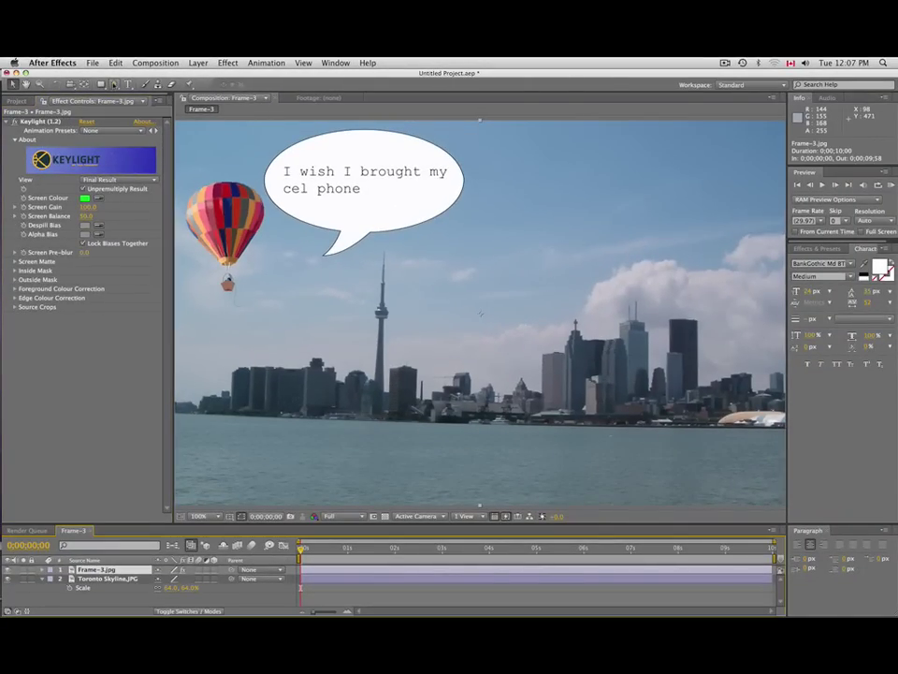
{"action": "left_click", "coordinate": [114, 84]}
{"action": "left_click", "coordinate": [236, 165]}
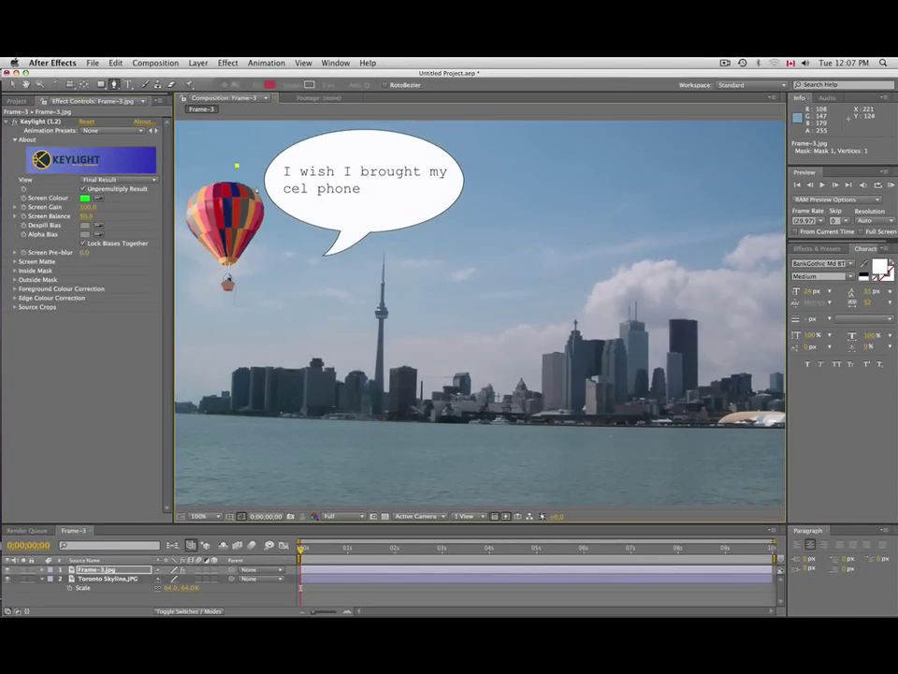
{"action": "left_click", "coordinate": [258, 186]}
{"action": "left_click", "coordinate": [270, 200]}
{"action": "left_click", "coordinate": [277, 261]}
{"action": "left_click", "coordinate": [248, 311]}
{"action": "left_click", "coordinate": [200, 318]}
{"action": "left_click", "coordinate": [182, 262]}
{"action": "left_click", "coordinate": [178, 198]}
{"action": "left_click", "coordinate": [237, 166]}
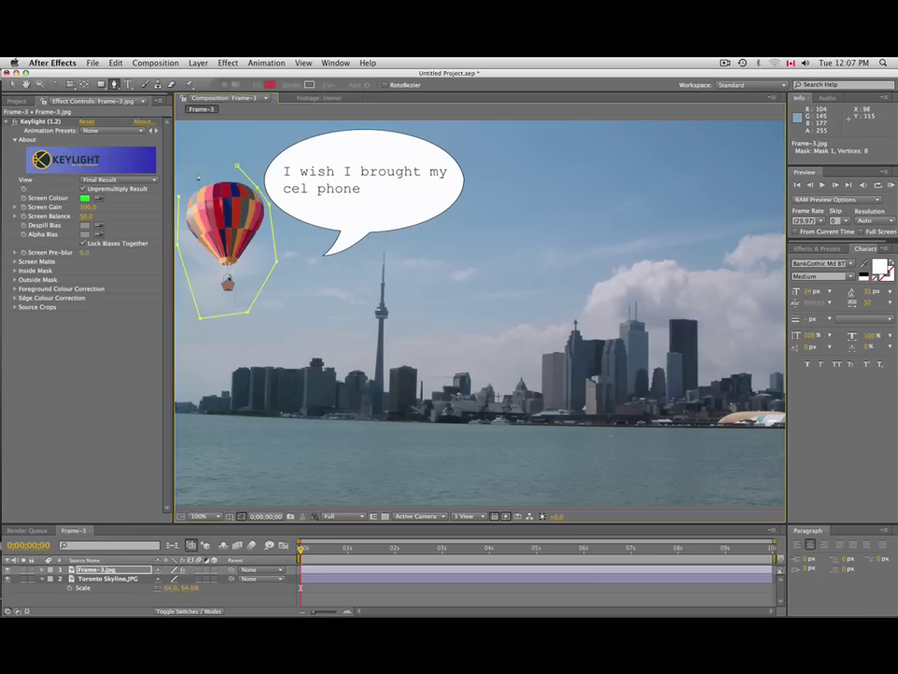
{"action": "left_click", "coordinate": [197, 168]}
{"action": "left_click", "coordinate": [236, 166]}
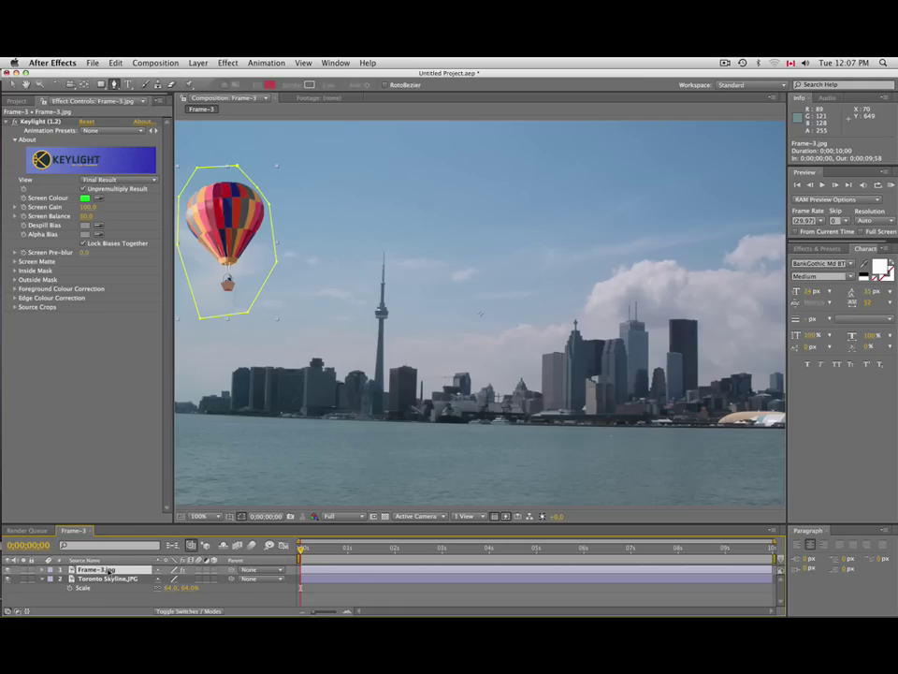
Duplicate the masked Frame-3.jpg layer, invert the top copy's mask and hide that copy.
{"action": "key", "text": "super+d"}
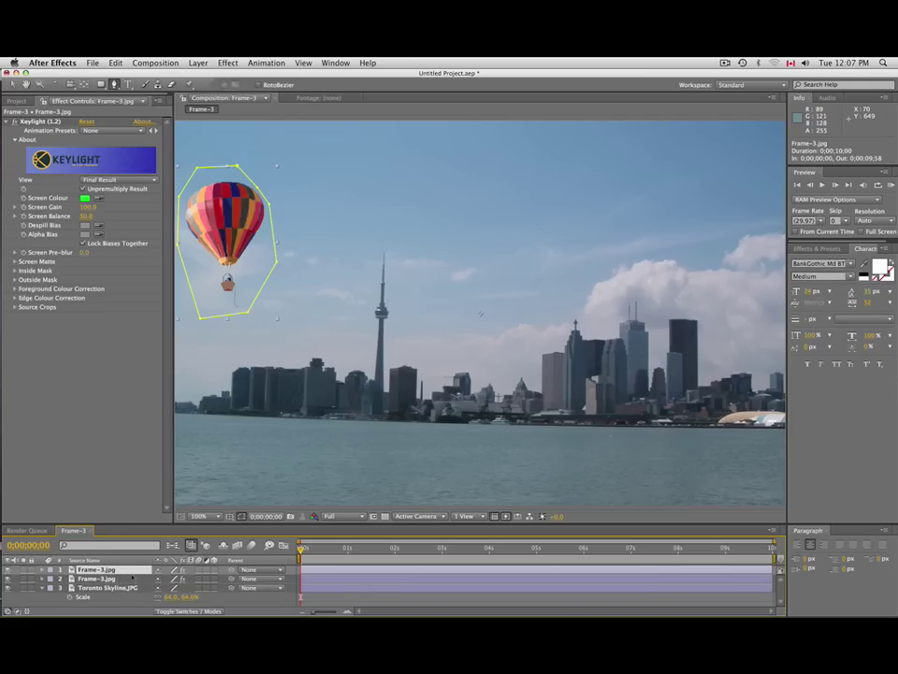
{"action": "key", "text": "m"}
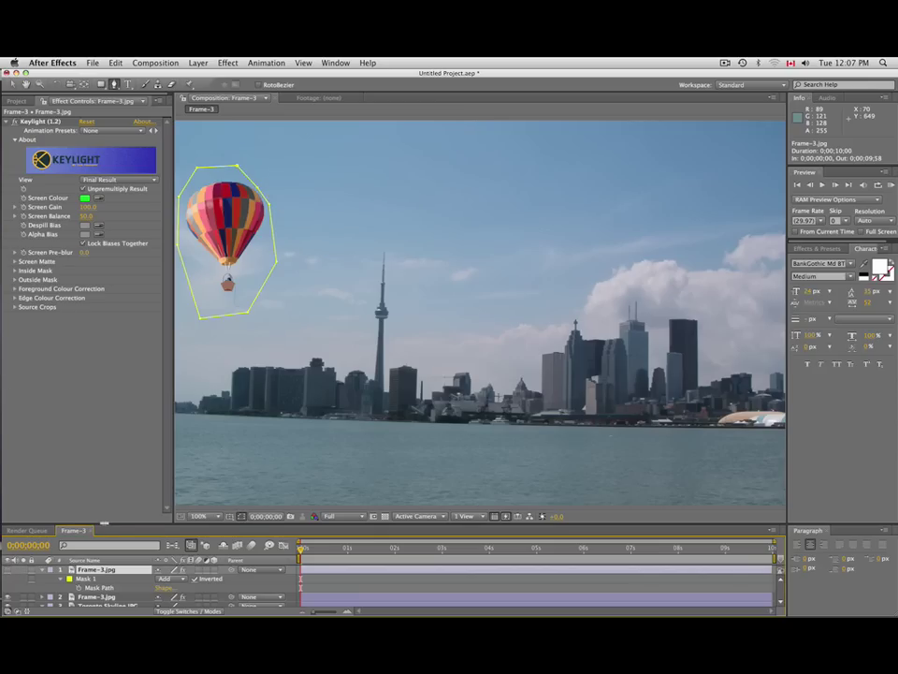
{"action": "left_click_drag", "start_coordinate": [104, 524], "coordinate": [103, 458]}
Set a Position keyframe at time 0 on the lower Frame-3.jpg layer and keep its Position property shown.
{"action": "left_click", "coordinate": [92, 529]}
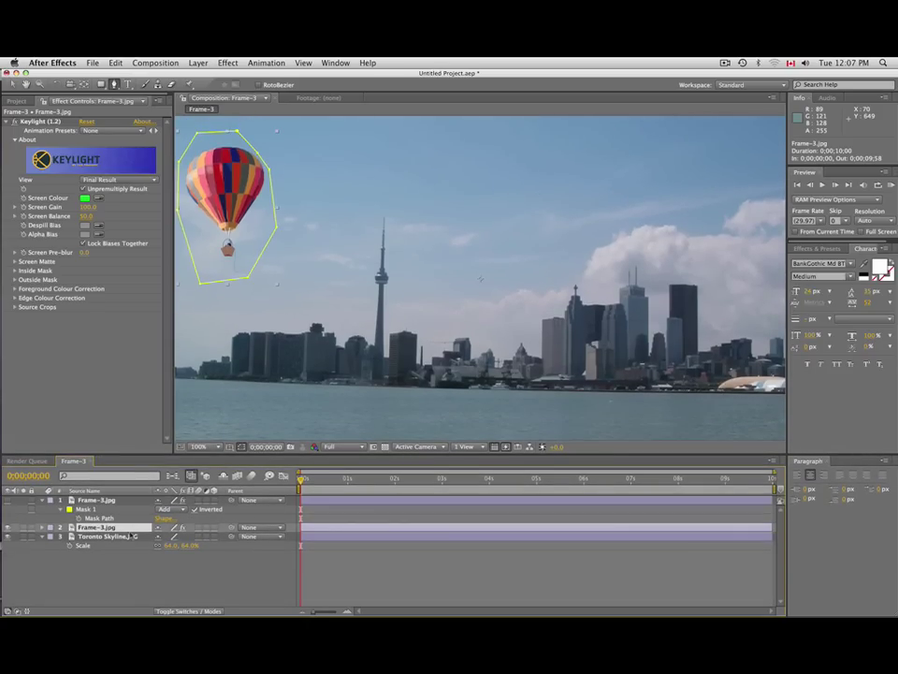
{"action": "key", "text": "p"}
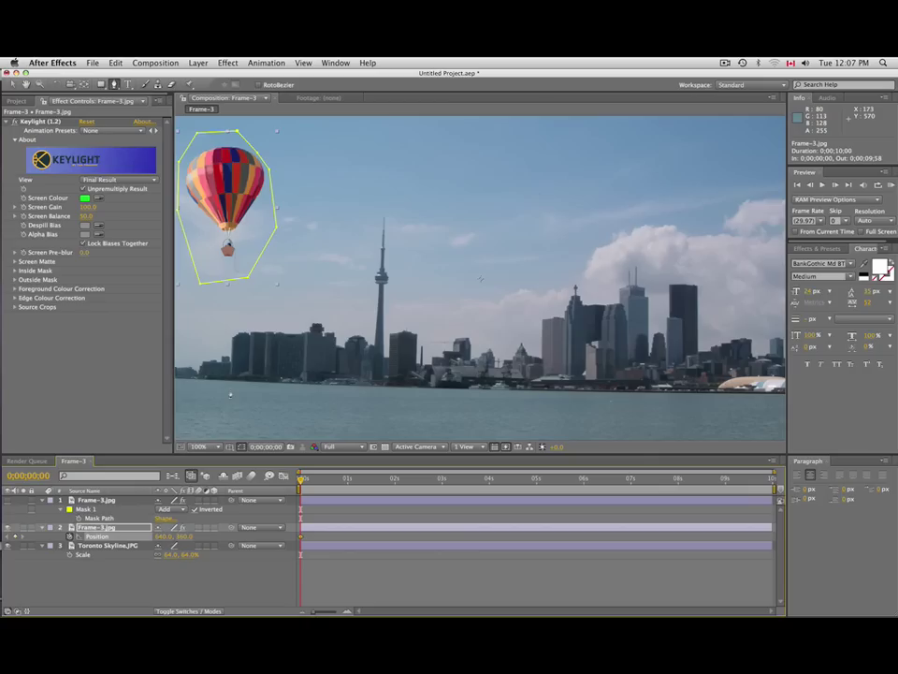
{"action": "key", "text": "a"}
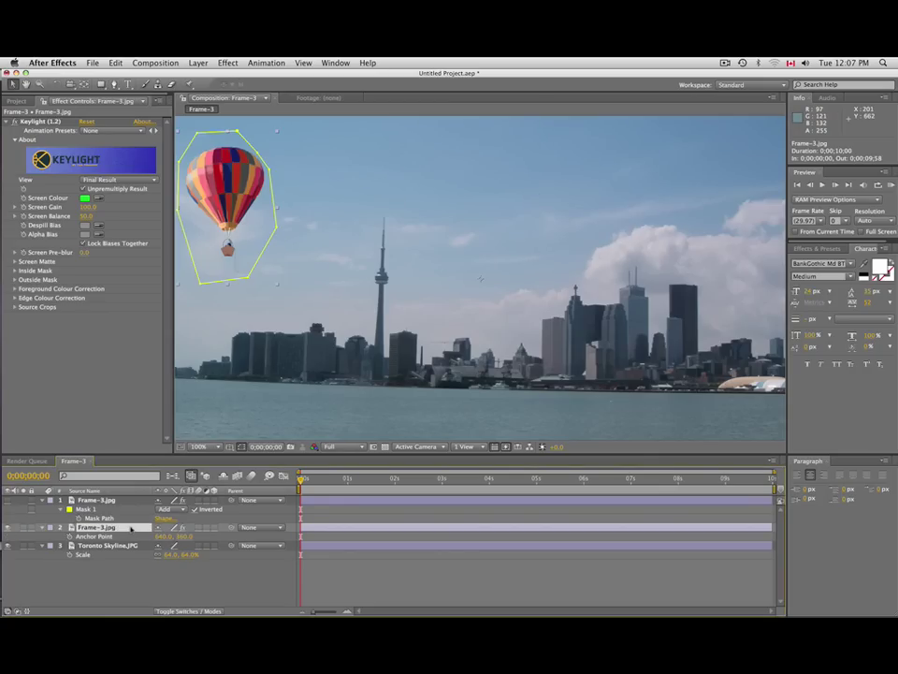
{"action": "key", "text": "p"}
Go to 4 seconds and shift the top Frame-3.jpg layer so that it starts there.
{"action": "left_click", "coordinate": [36, 476]}
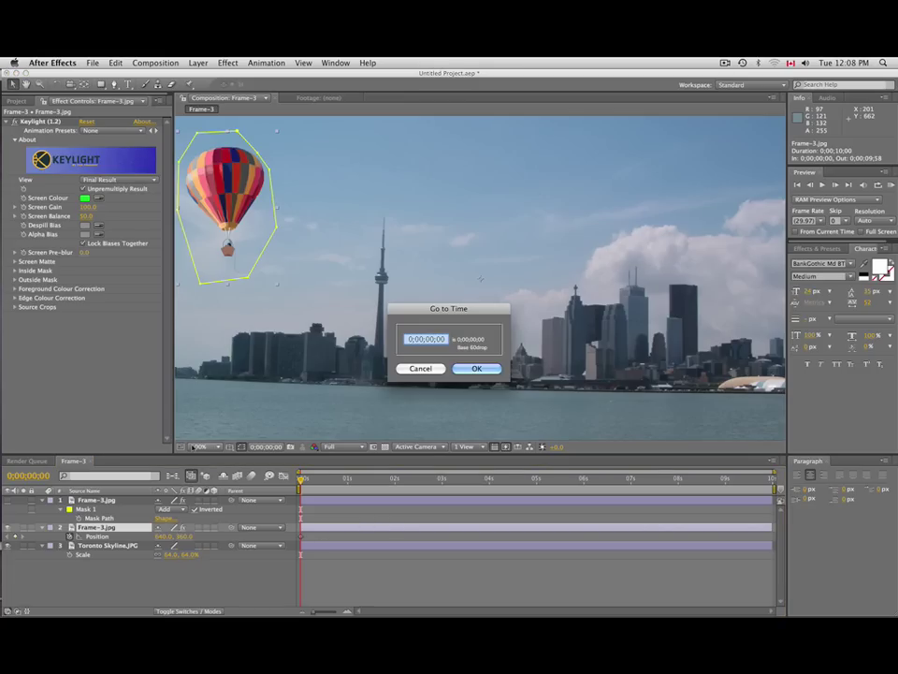
{"action": "type", "text": "400"}
{"action": "key", "text": "Return"}
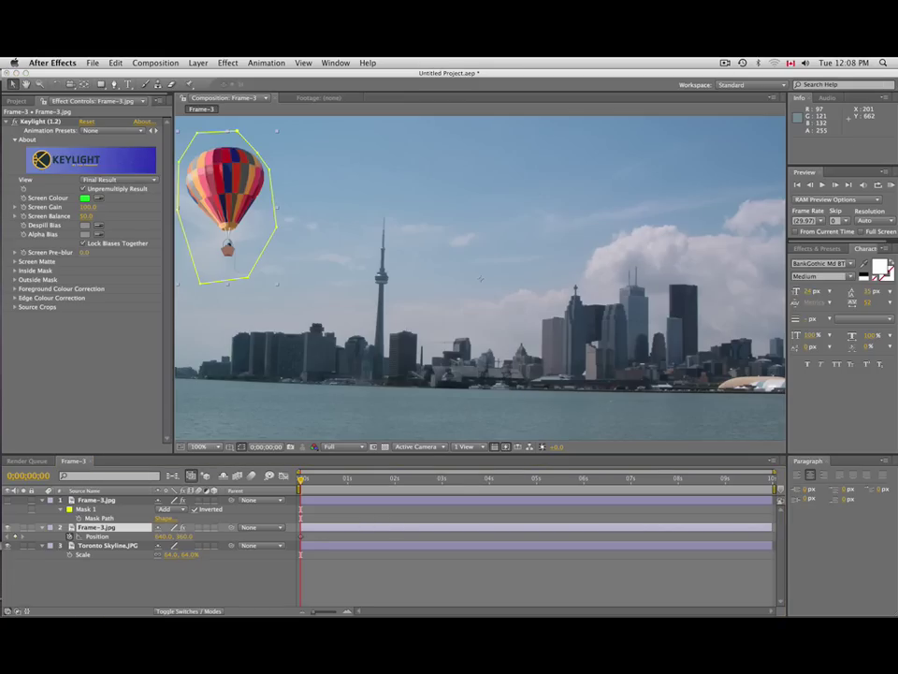
{"action": "left_click", "coordinate": [352, 502]}
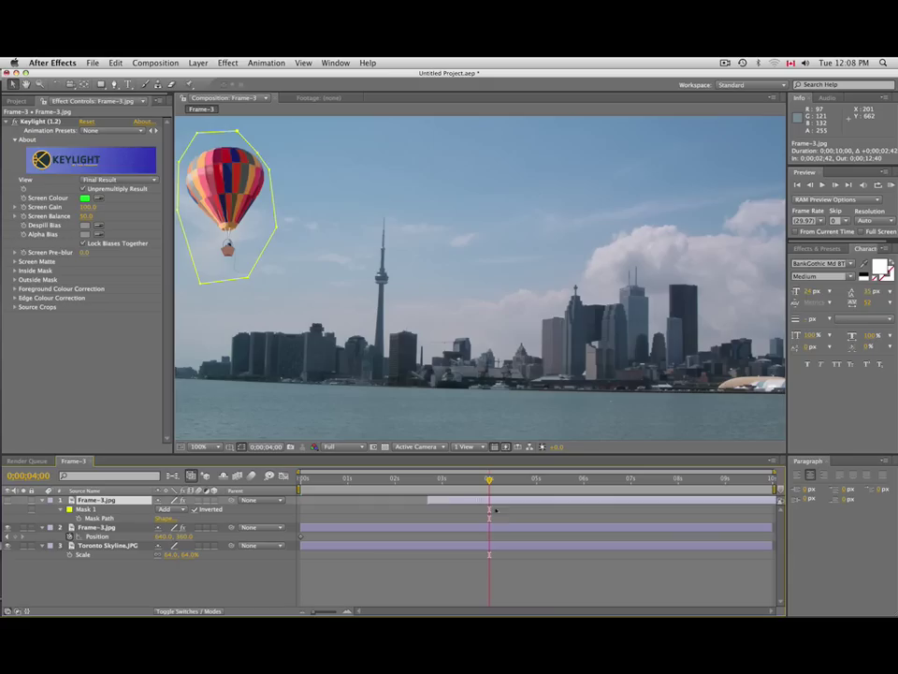
{"action": "key", "text": "alt+bracketleft"}
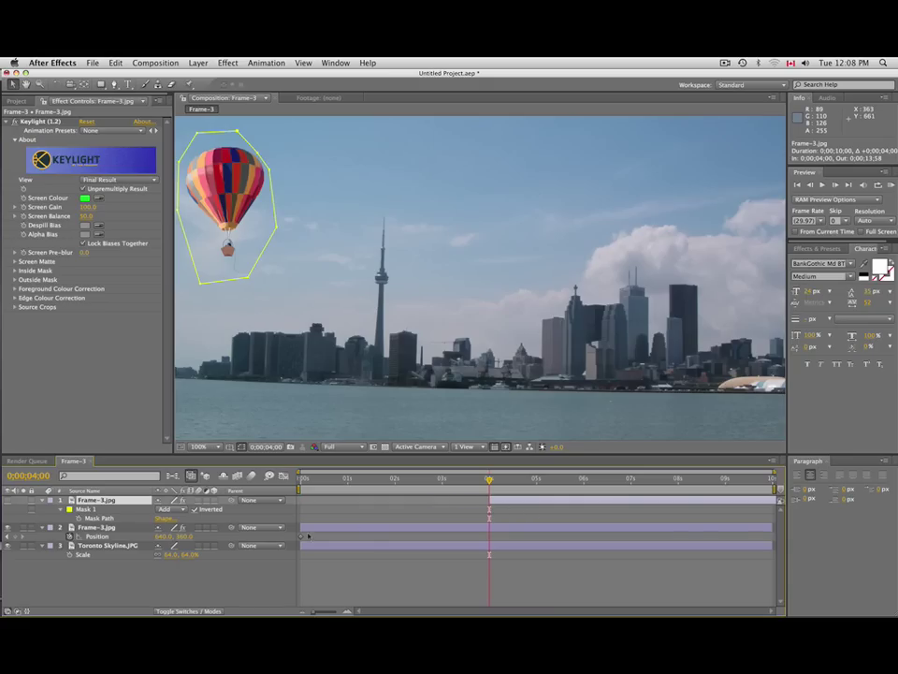
Move the balloon layer's Position keyframe to 4 seconds and set its position at time 0 to about 1548, 366.
{"action": "left_click", "coordinate": [302, 538]}
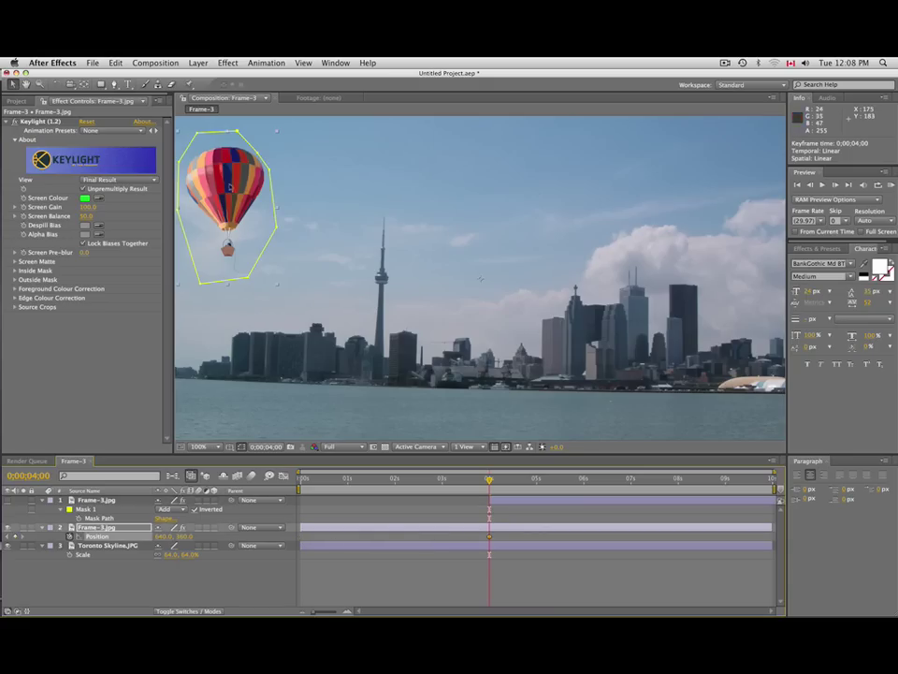
{"action": "left_click_drag", "start_coordinate": [302, 197], "coordinate": [338, 202]}
{"action": "key", "text": "super+z"}
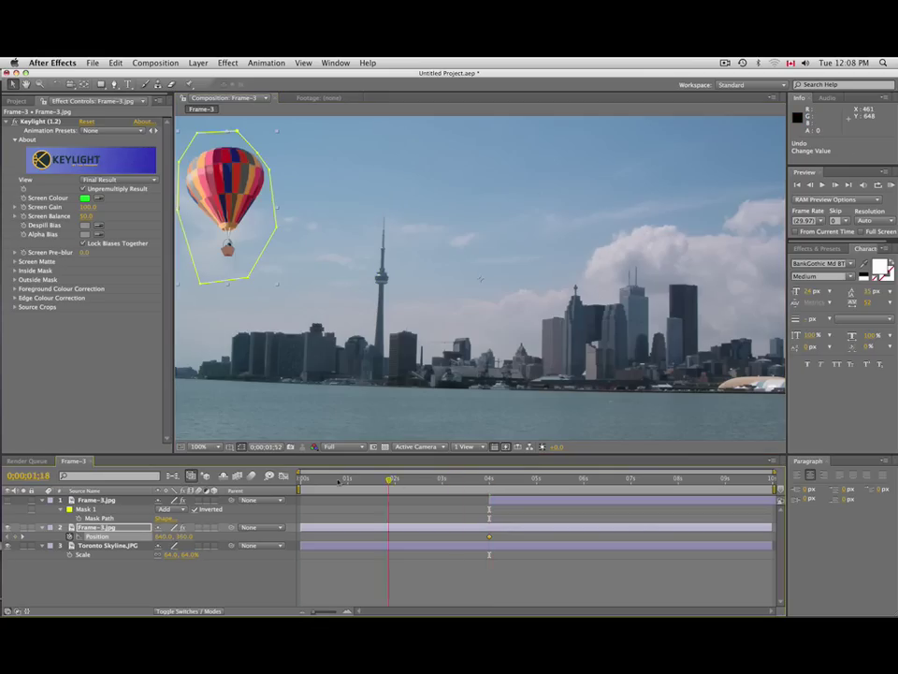
{"action": "key", "text": "Home"}
{"action": "left_click_drag", "start_coordinate": [305, 194], "coordinate": [780, 198]}
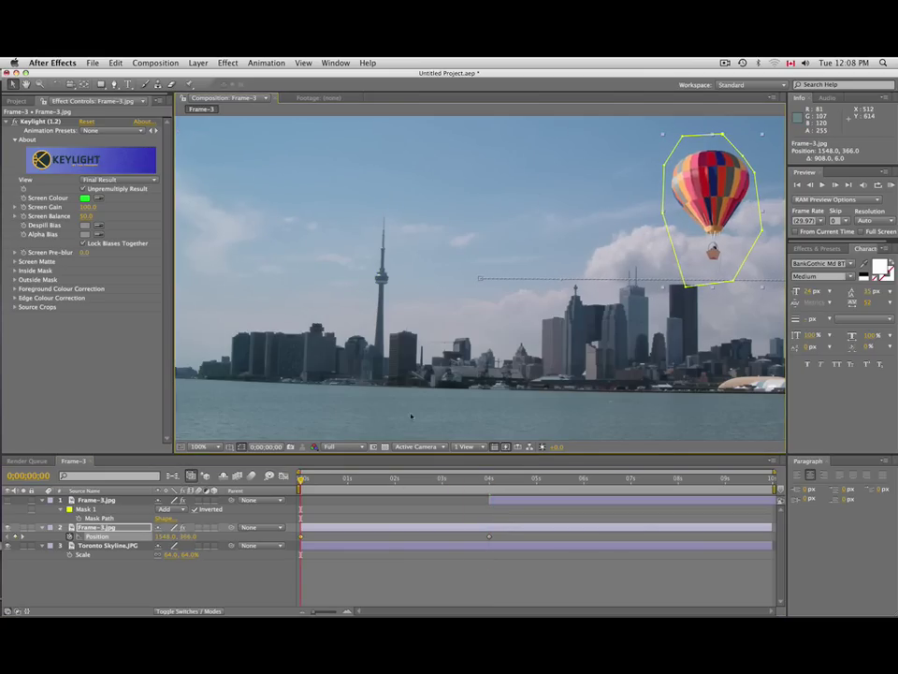
Check the balloon's motion and apply Easy Ease In to its Position keyframe at 4 seconds.
{"action": "left_click_drag", "start_coordinate": [301, 479], "coordinate": [462, 479]}
{"action": "right_click", "coordinate": [488, 538]}
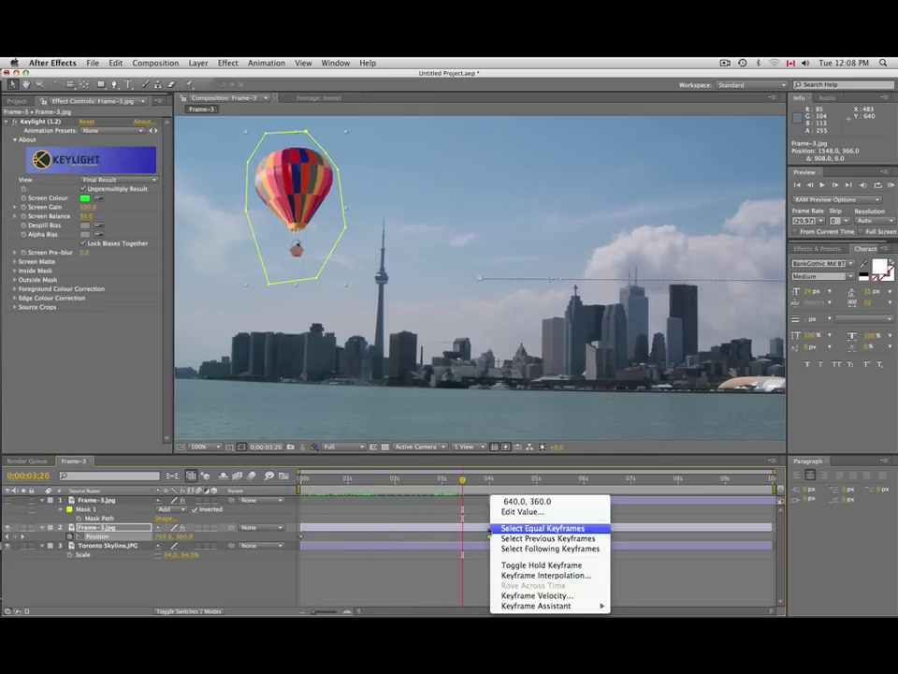
{"action": "mouse_move", "coordinate": [599, 606]}
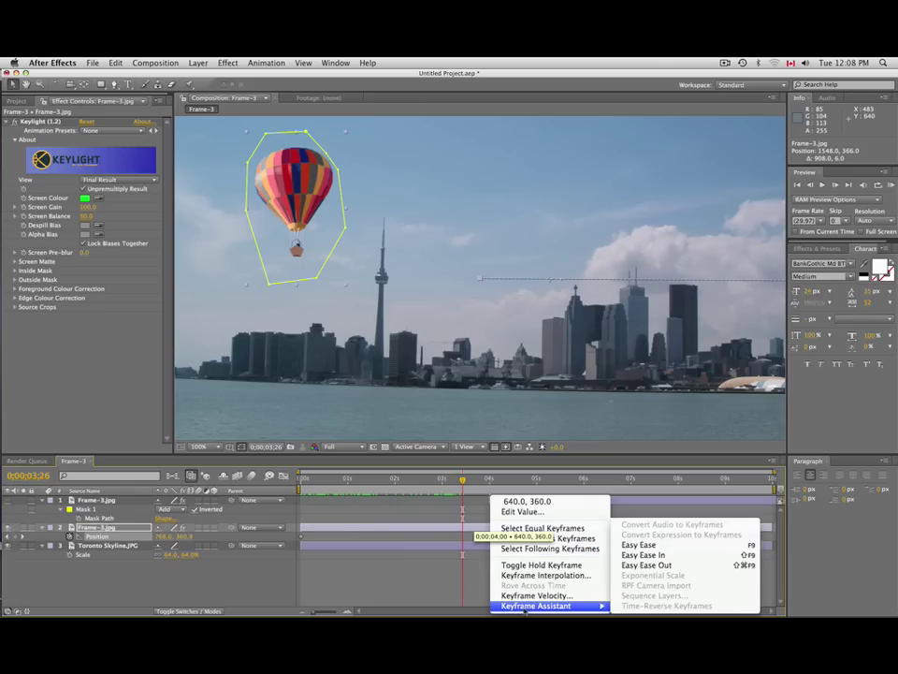
{"action": "left_click", "coordinate": [659, 556]}
Move the balloon's starting position to about 1591, 298 and bend its motion path downward into a curve.
{"action": "key", "text": "Home"}
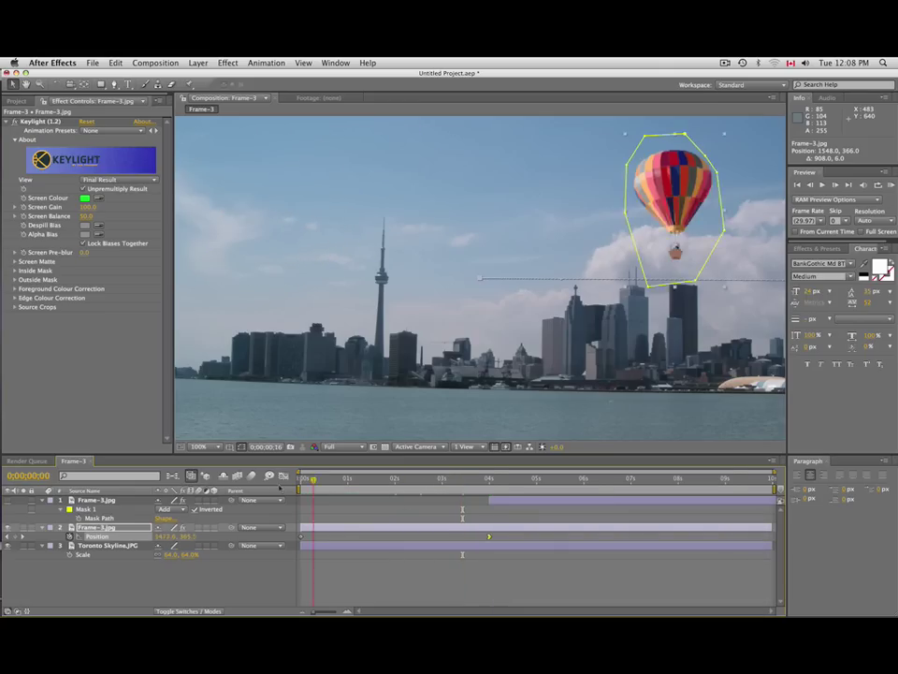
{"action": "left_click_drag", "start_coordinate": [711, 224], "coordinate": [734, 187]}
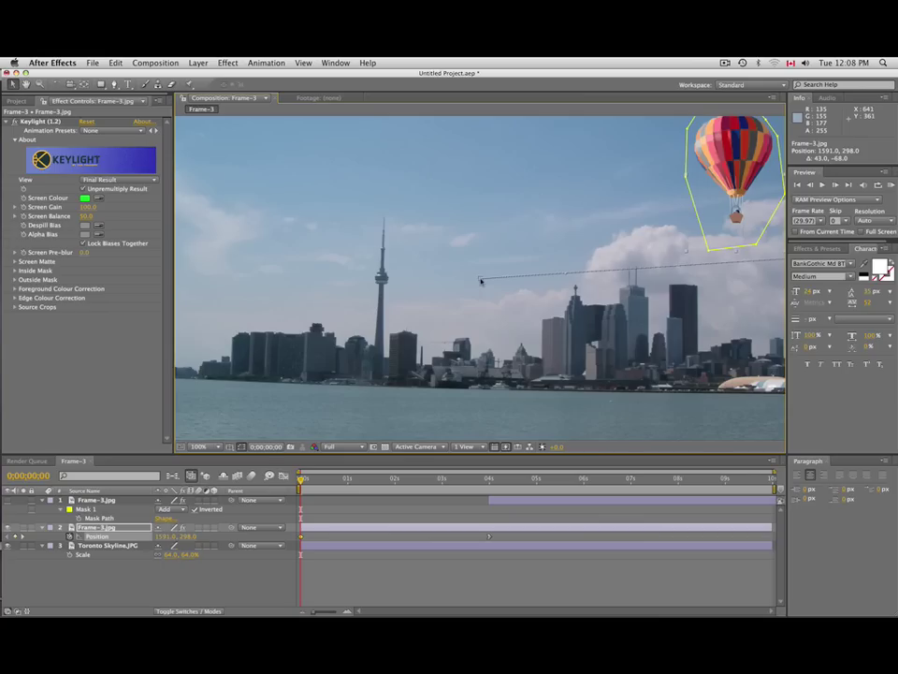
{"action": "left_click", "coordinate": [568, 276]}
{"action": "left_click_drag", "start_coordinate": [566, 276], "coordinate": [558, 334]}
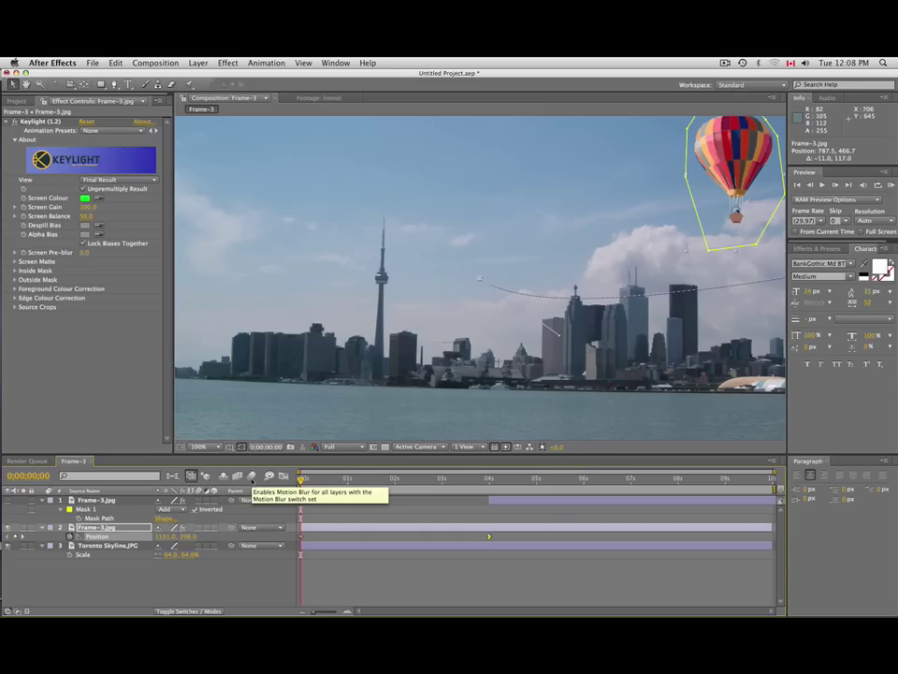
Make the top Frame-3.jpg layer with the speech bubble visible again and preview the full animation.
{"action": "key", "text": "space"}
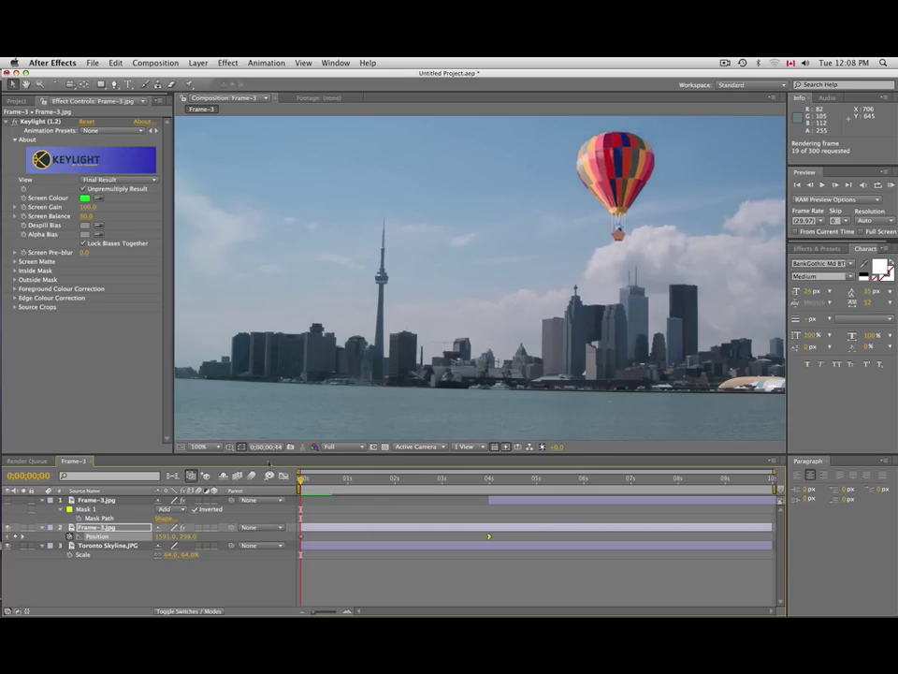
{"action": "key", "text": "space"}
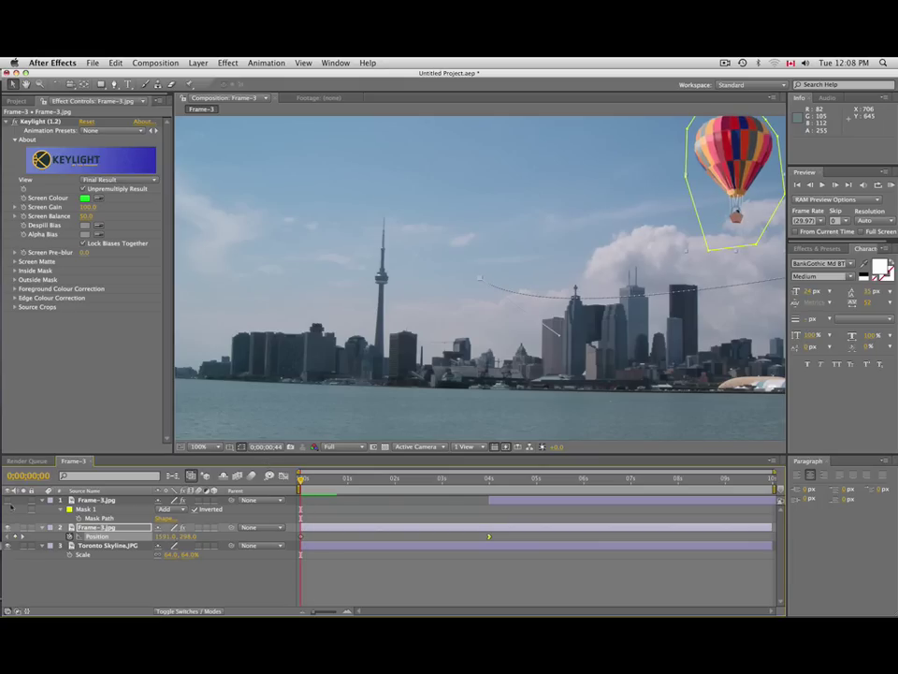
{"action": "key", "text": "space"}
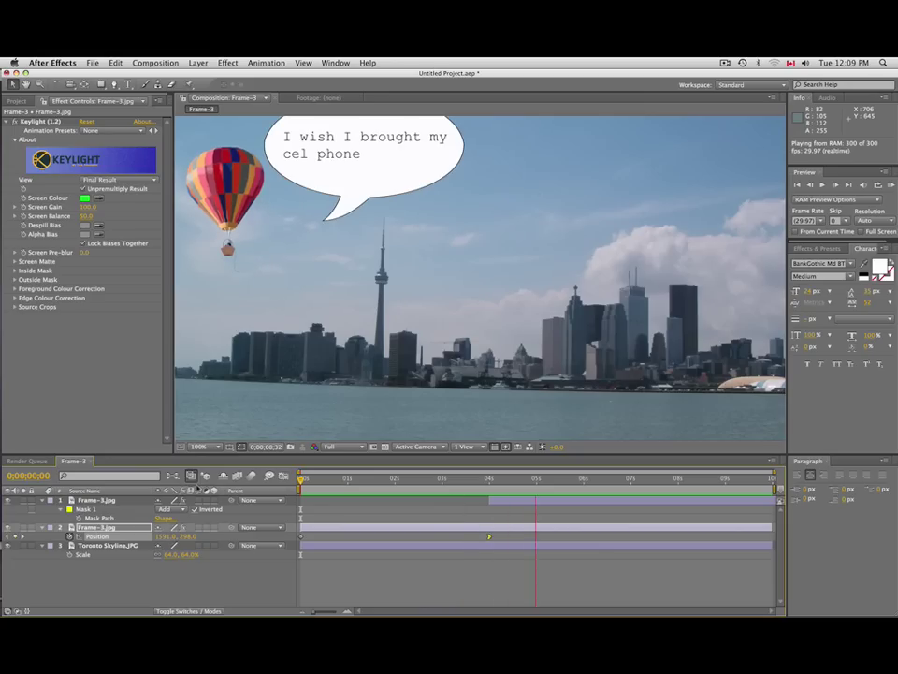
Switch to StoryBoard Quick, replace frame 3's green background with Toronto Skyline.JPG, and go back to frame 1.
{"action": "key", "text": "space"}
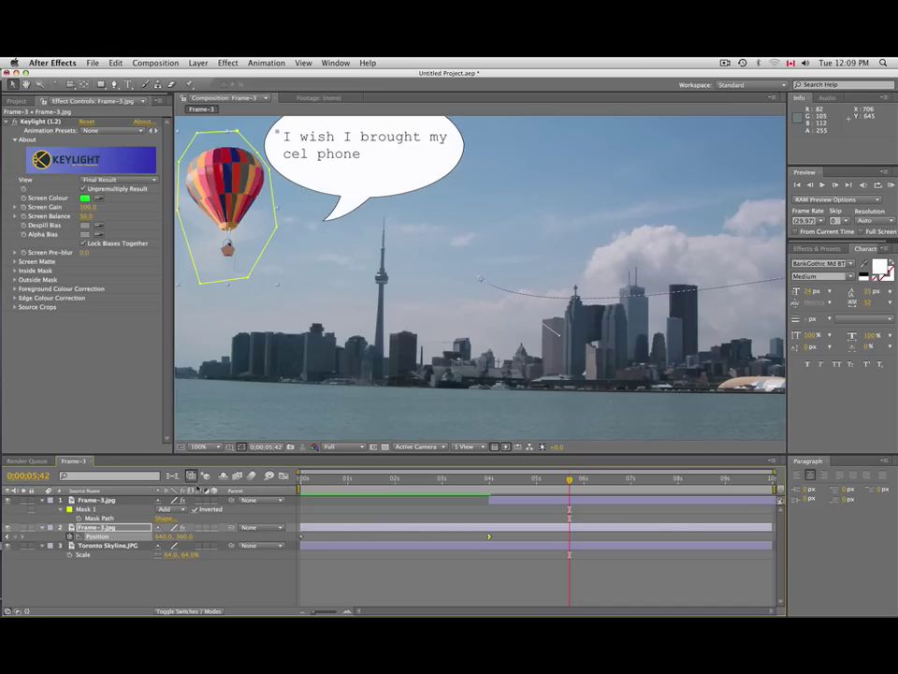
{"action": "key", "text": "super+Tab"}
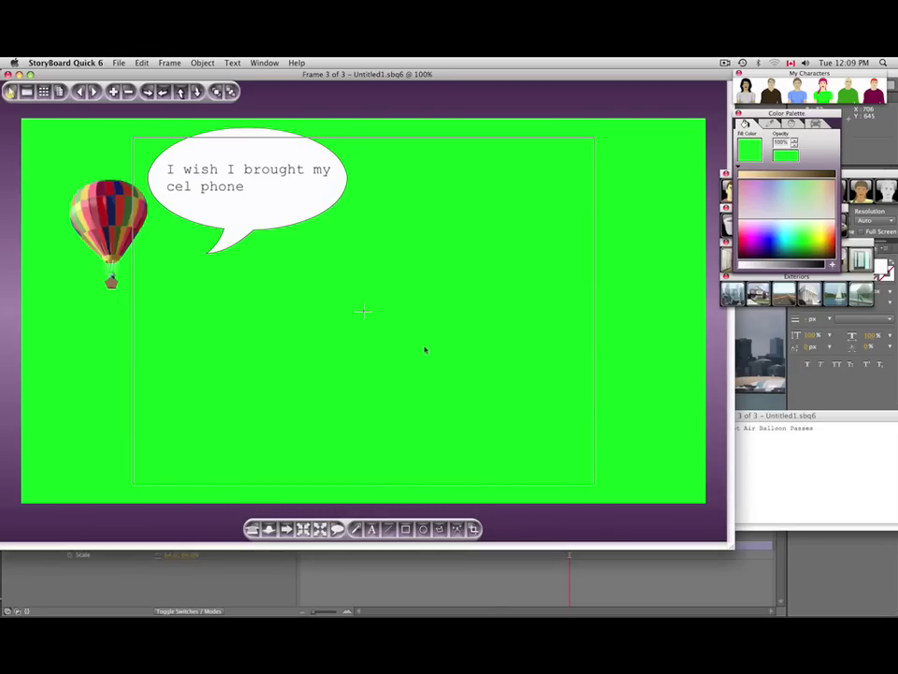
{"action": "key", "text": "super+z"}
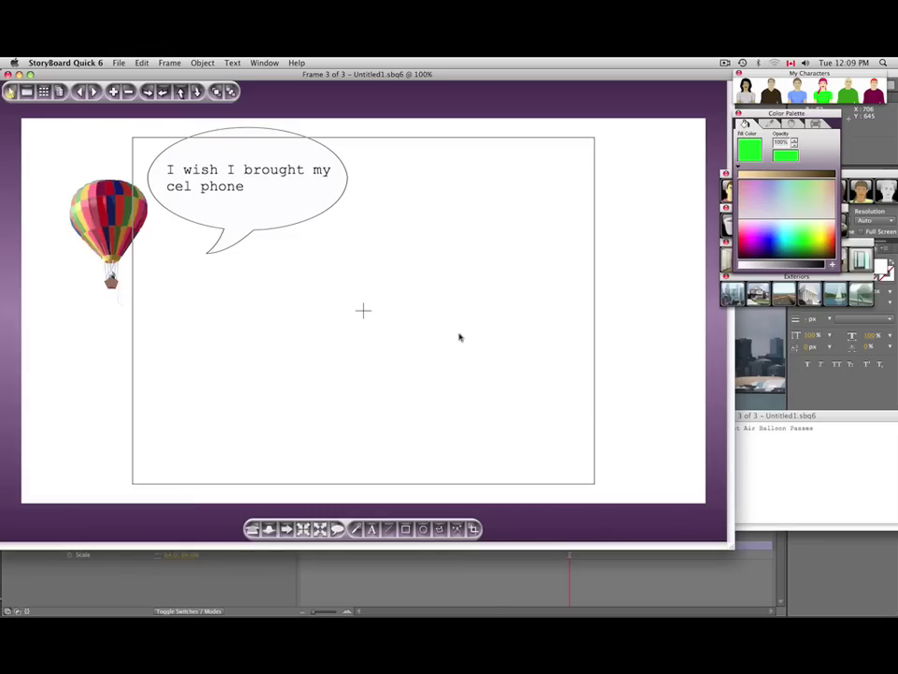
{"action": "left_click", "coordinate": [119, 63]}
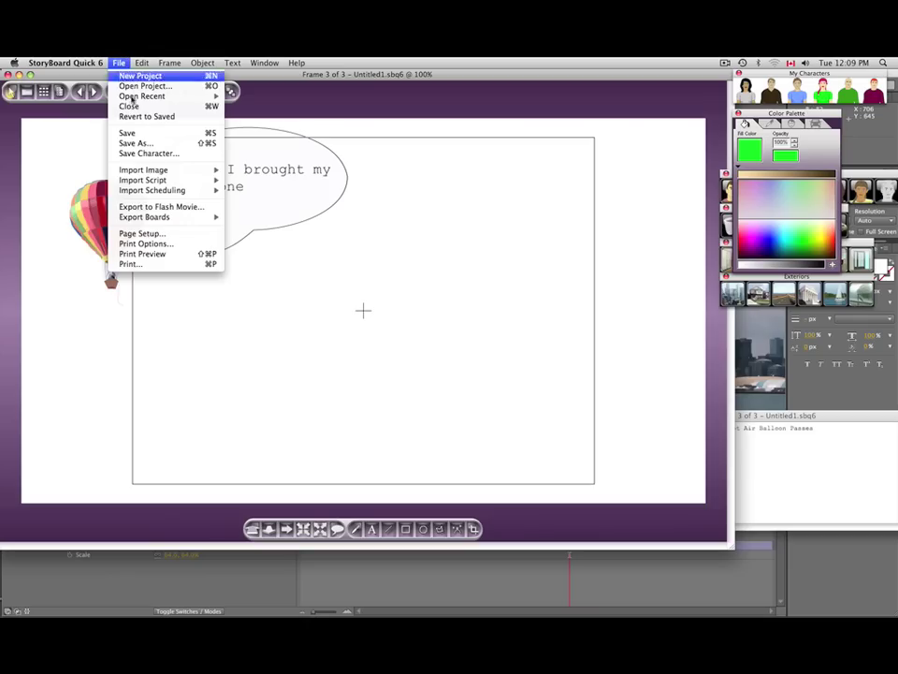
{"action": "mouse_move", "coordinate": [187, 169]}
{"action": "left_click", "coordinate": [249, 169]}
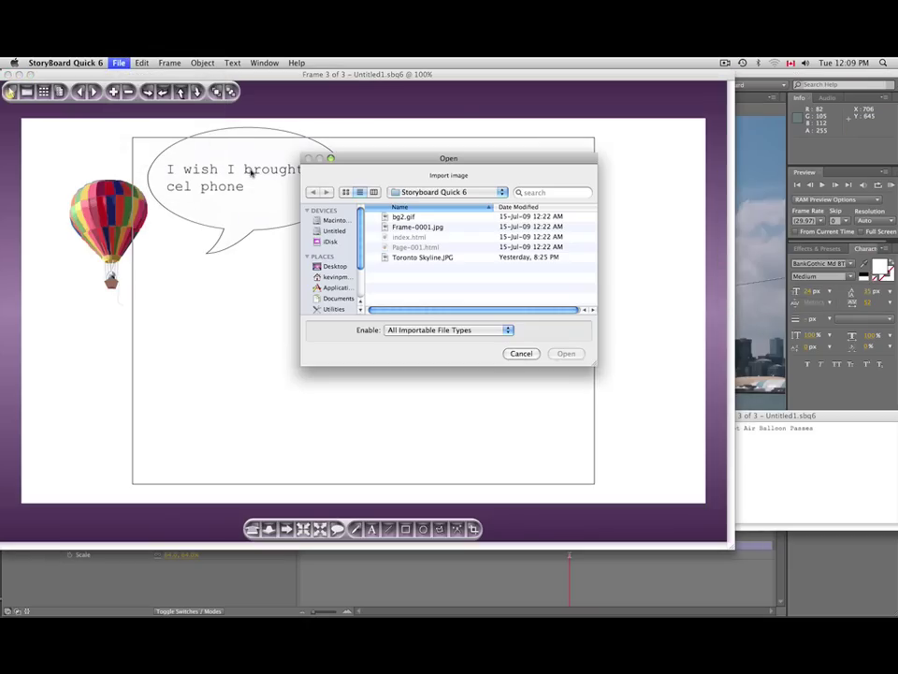
{"action": "double_click", "coordinate": [405, 261]}
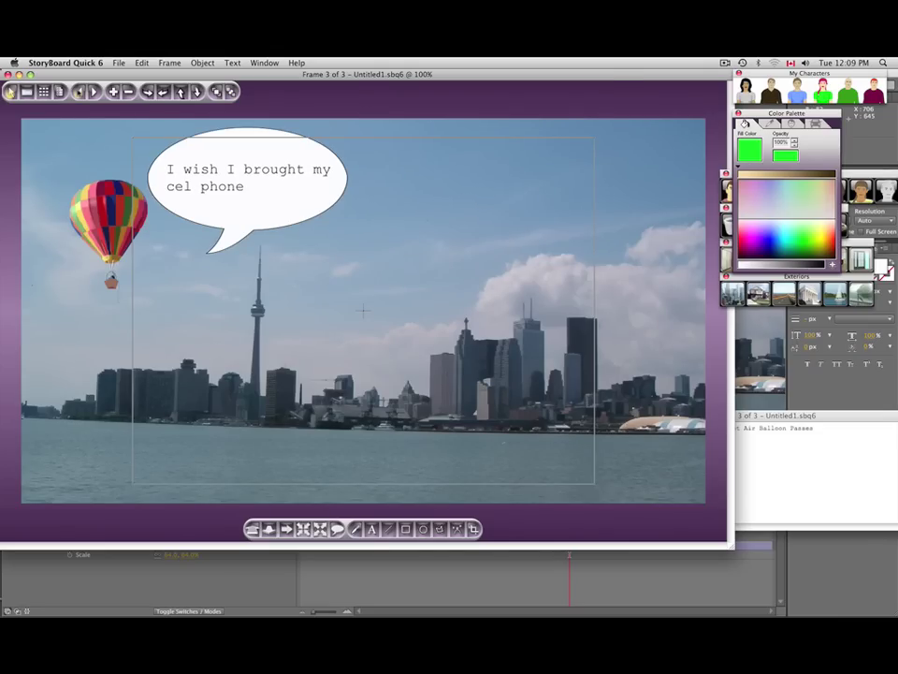
{"action": "left_click", "coordinate": [78, 92]}
{"action": "left_click", "coordinate": [79, 91]}
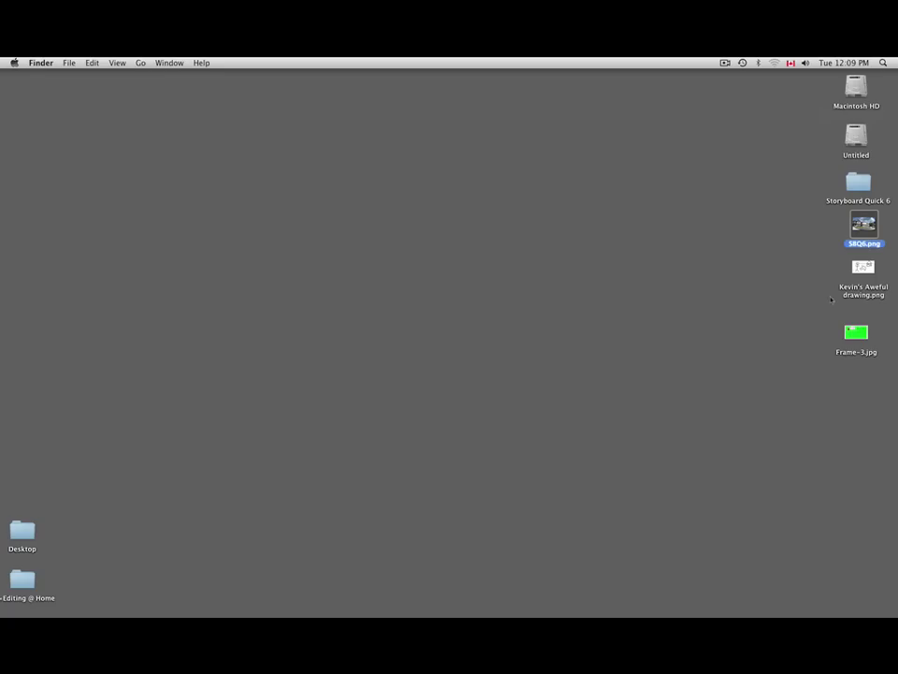
Move Frame-3.jpg to the middle of the desktop and view it in Quick Look.
{"action": "left_click_drag", "start_coordinate": [856, 333], "coordinate": [485, 264]}
{"action": "key", "text": "space"}
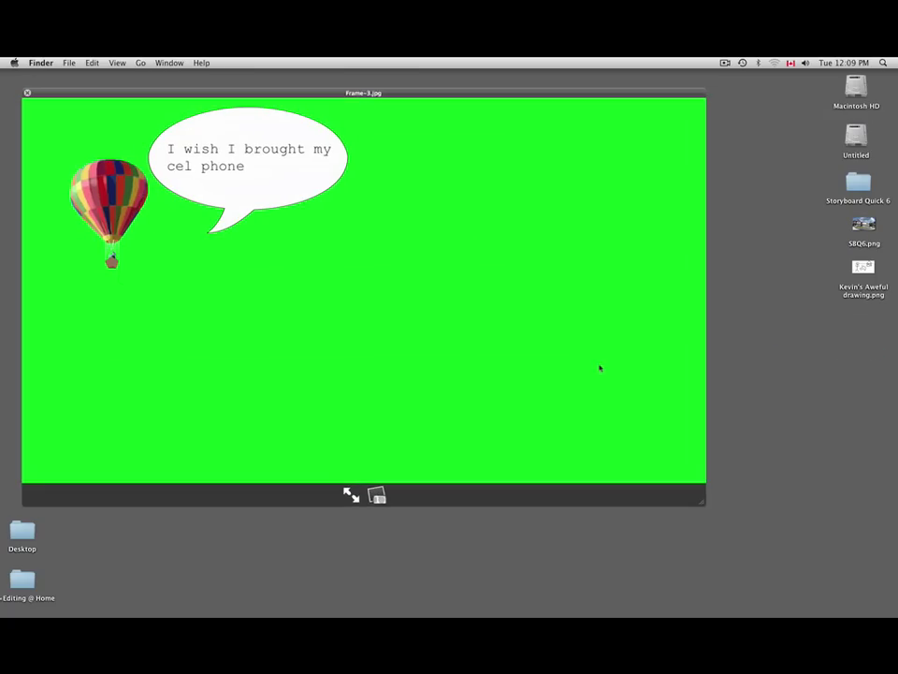
{"action": "key", "text": "space"}
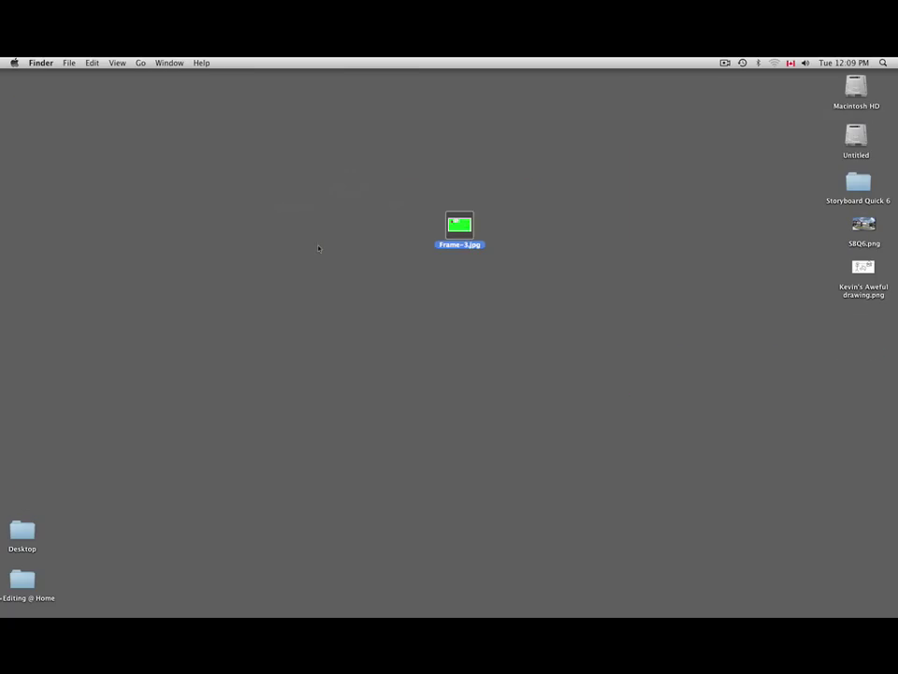
Switch to StoryBoard Quick and export all frames to the Desktop as JPEG files with the name format Frame.
{"action": "key", "text": "super+Tab"}
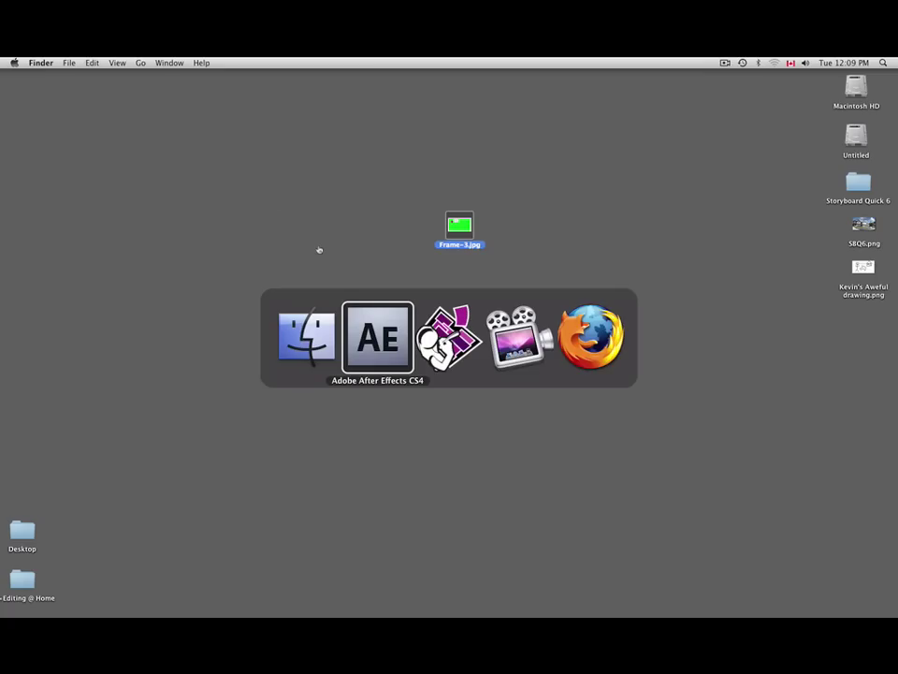
{"action": "key", "text": "super+Tab"}
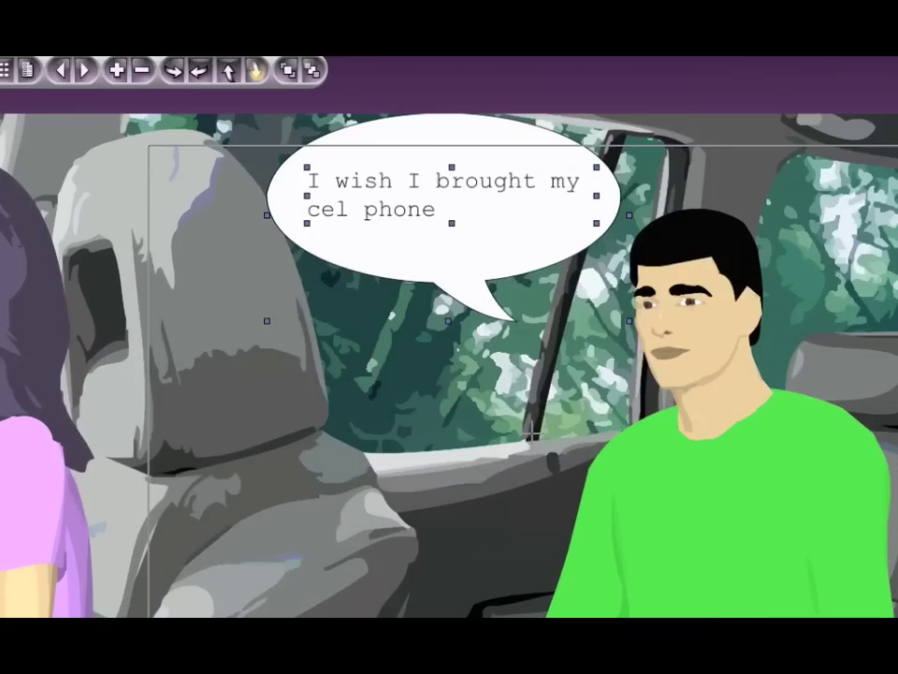
{"action": "left_click", "coordinate": [118, 62]}
{"action": "mouse_move", "coordinate": [218, 366]}
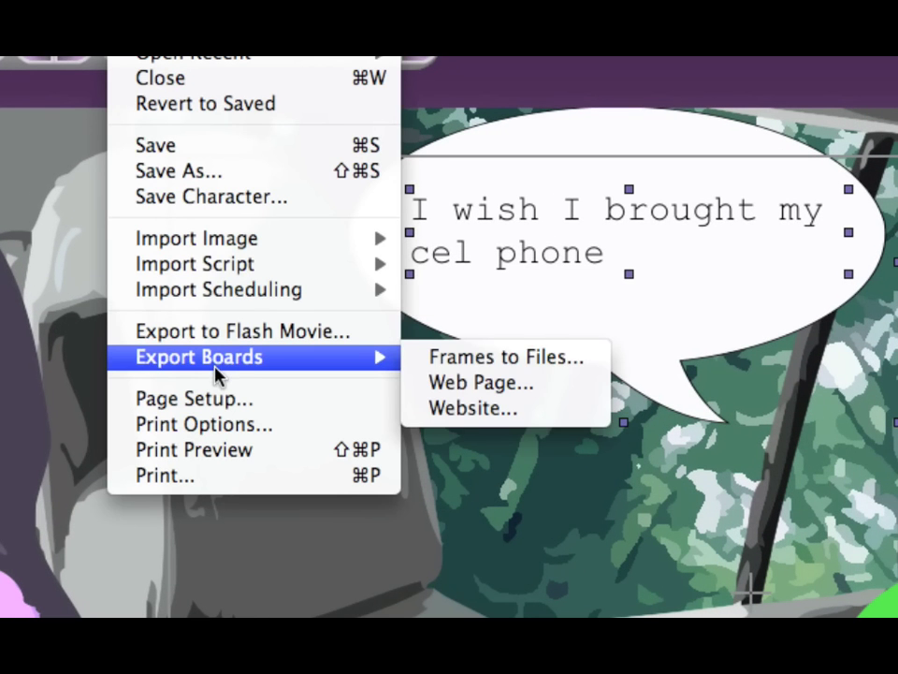
{"action": "left_click", "coordinate": [484, 365]}
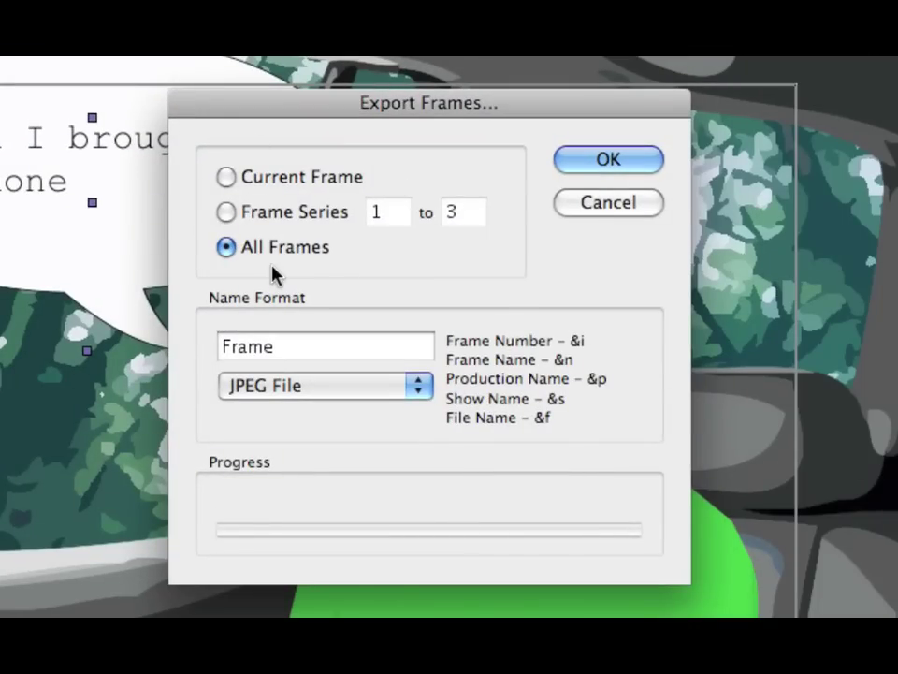
{"action": "left_click", "coordinate": [306, 394]}
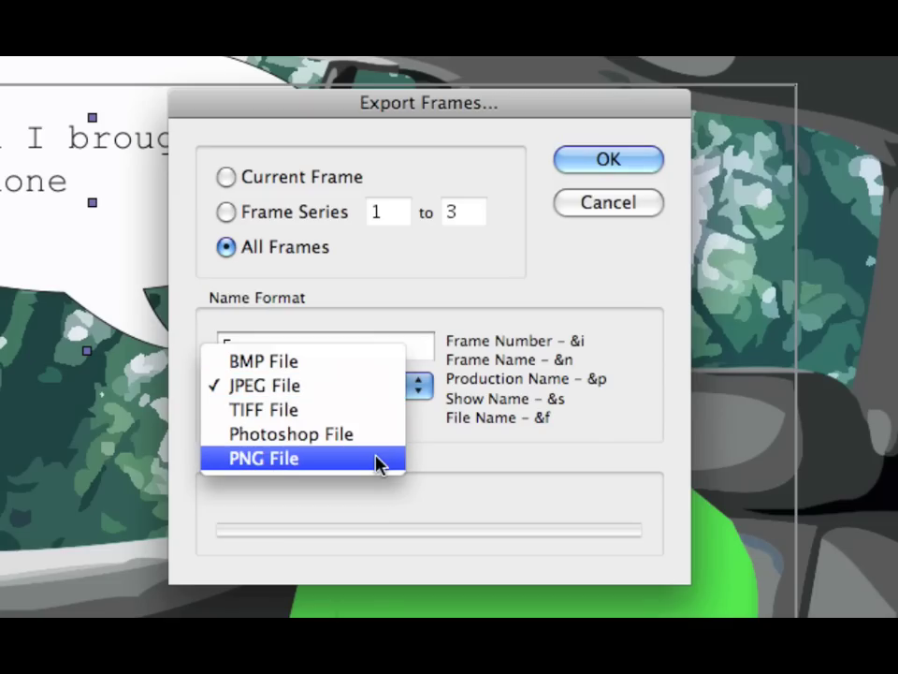
{"action": "left_click", "coordinate": [449, 325]}
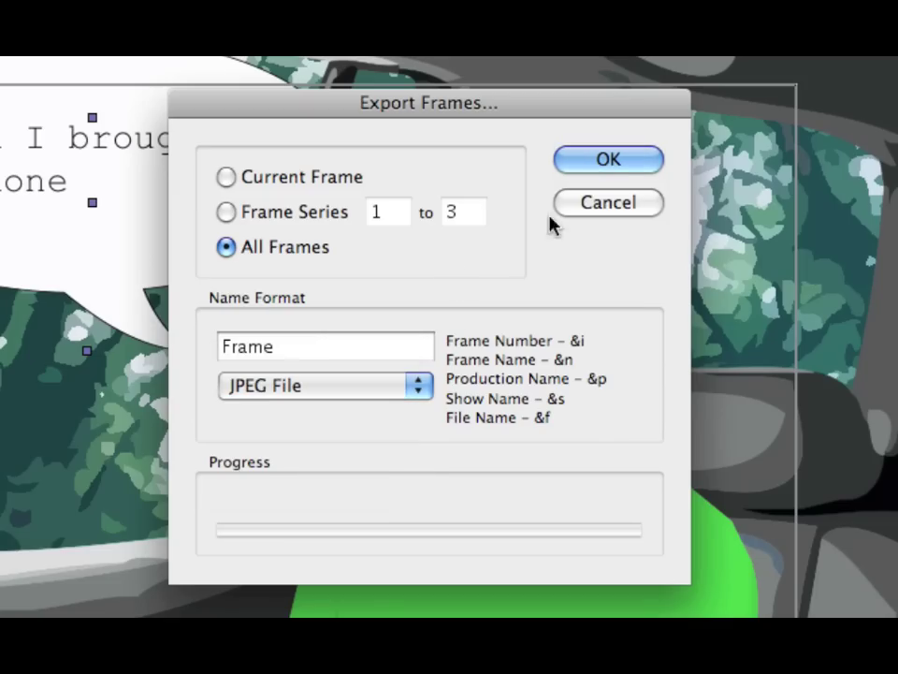
{"action": "left_click", "coordinate": [616, 167]}
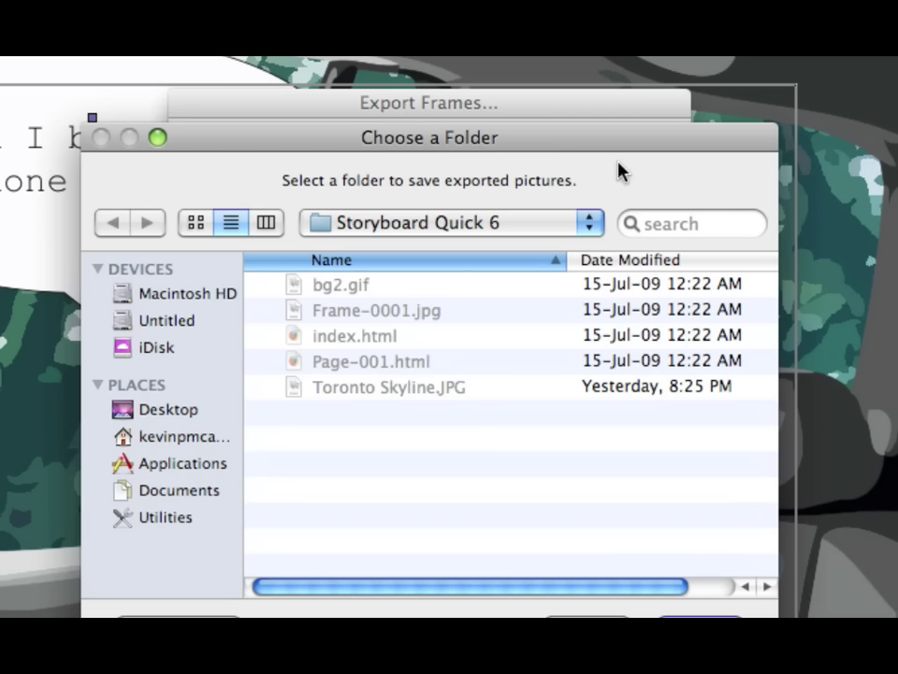
{"action": "left_click", "coordinate": [192, 411]}
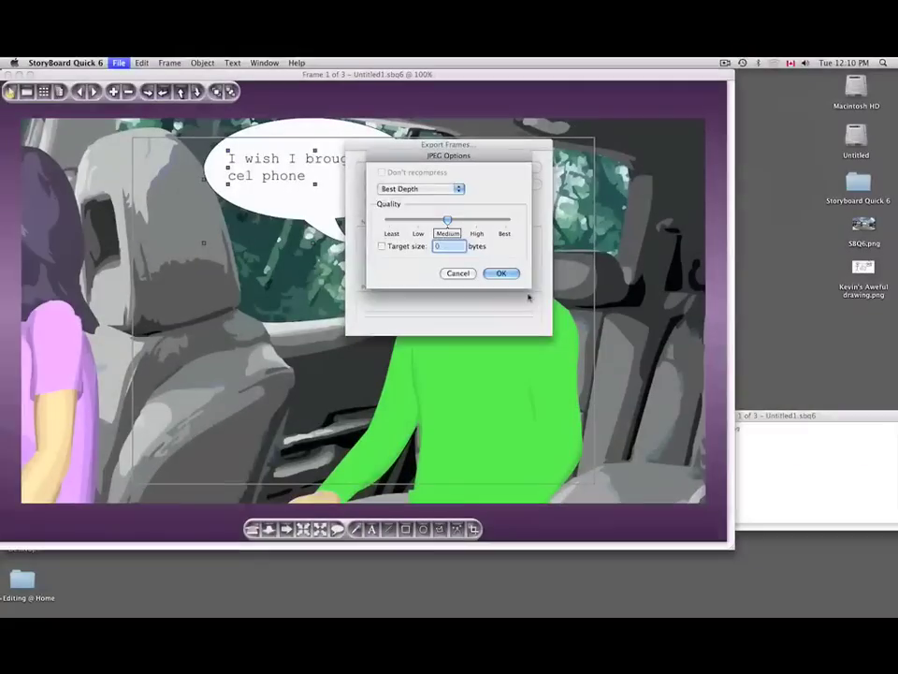
Set the JPEG export quality to Best and overwrite the existing Frame-3.jpg.
{"action": "left_click_drag", "start_coordinate": [447, 219], "coordinate": [505, 219]}
{"action": "left_click", "coordinate": [503, 273]}
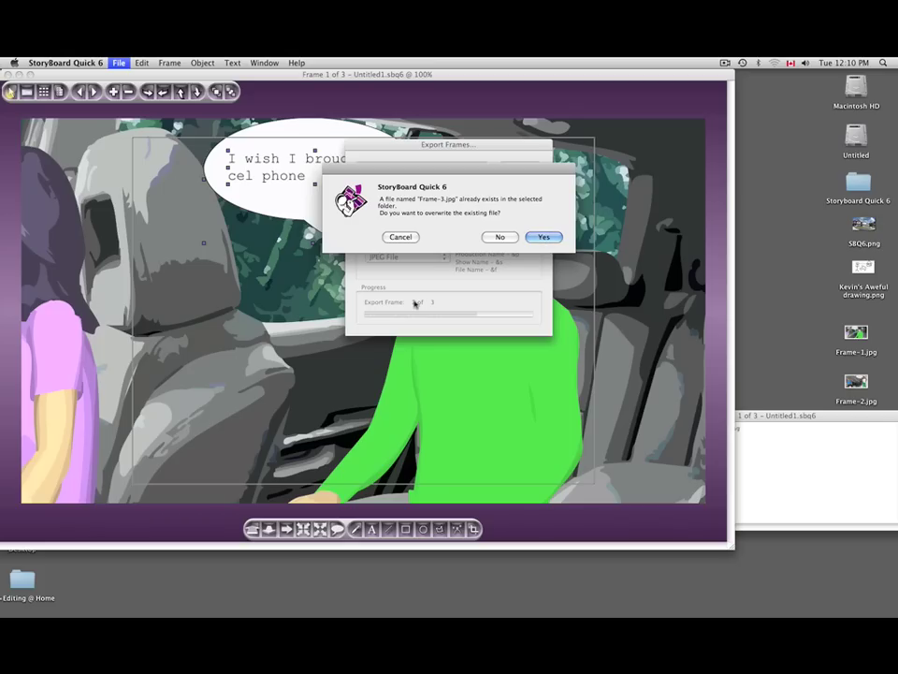
{"action": "left_click", "coordinate": [509, 240]}
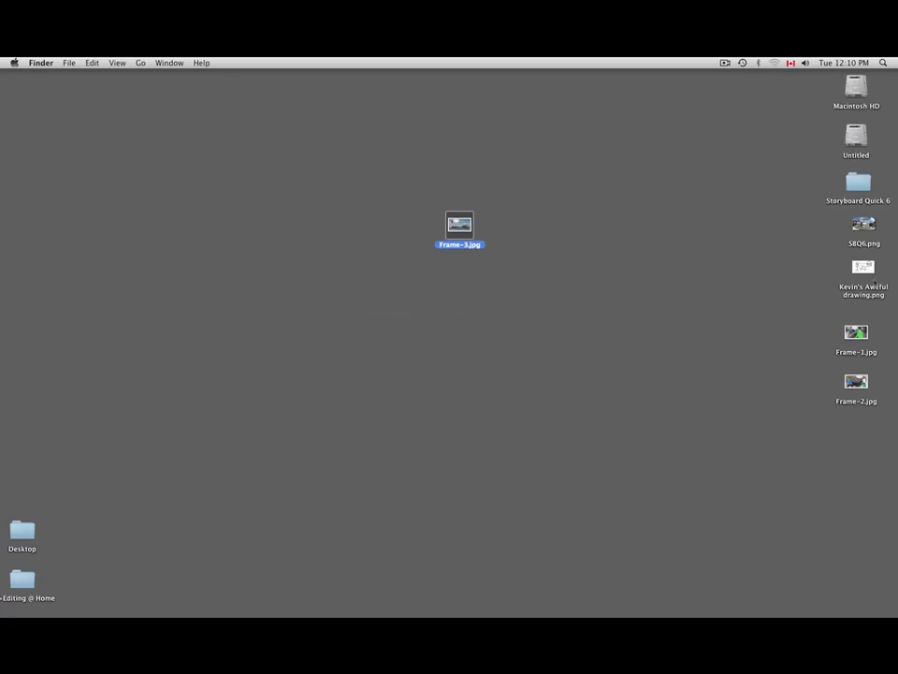
View the exported Frame-1.jpg, Frame-2.jpg and Frame-3.jpg in Quick Look, and place Frame-3.jpg below Frame-2.jpg on the desktop.
{"action": "left_click", "coordinate": [856, 333]}
{"action": "key", "text": "space"}
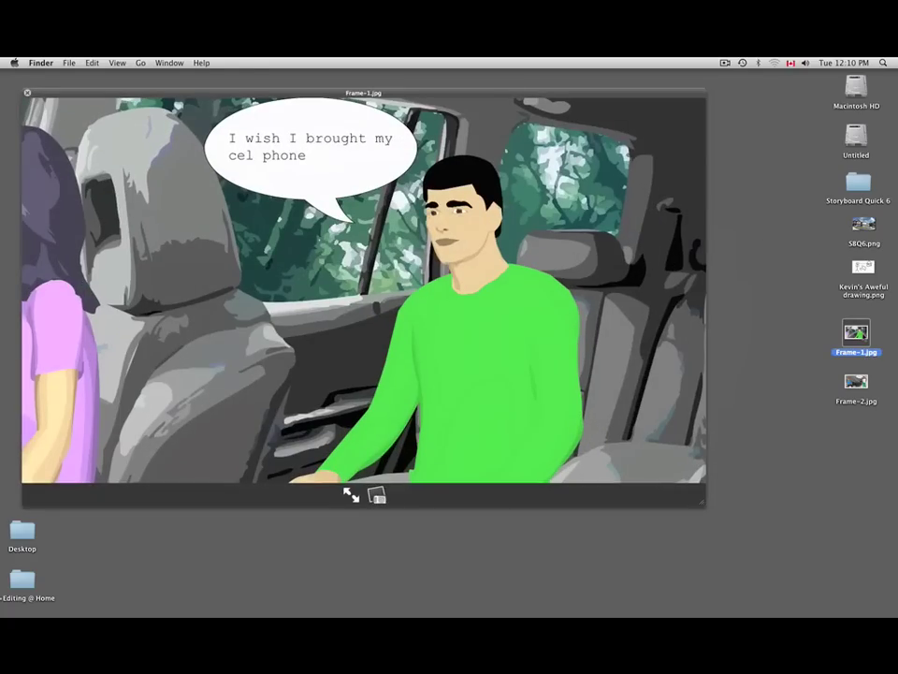
{"action": "left_click", "coordinate": [856, 385]}
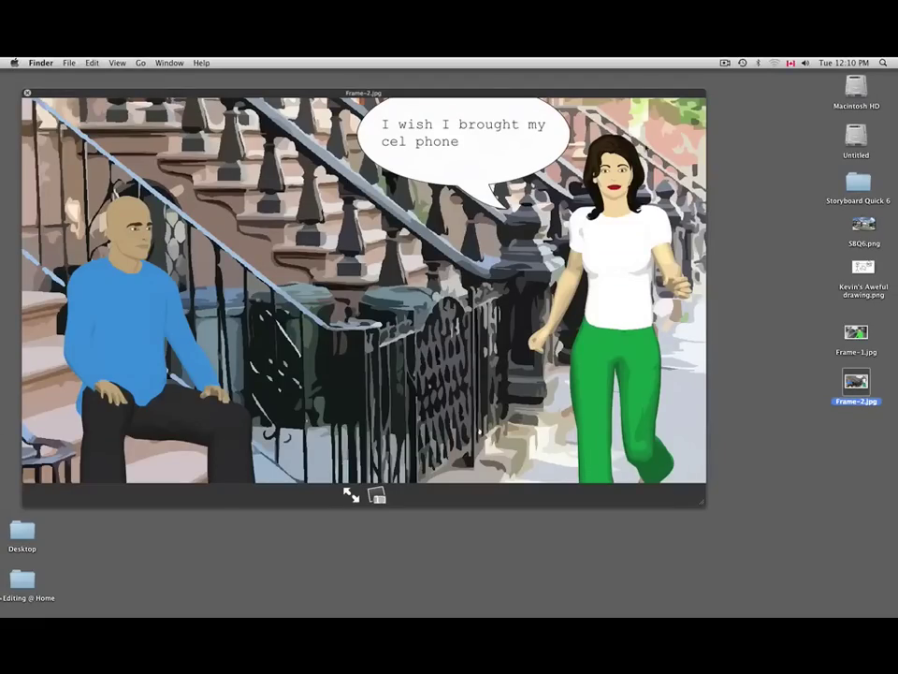
{"action": "left_click_drag", "start_coordinate": [547, 96], "coordinate": [652, 300]}
{"action": "left_click", "coordinate": [463, 235]}
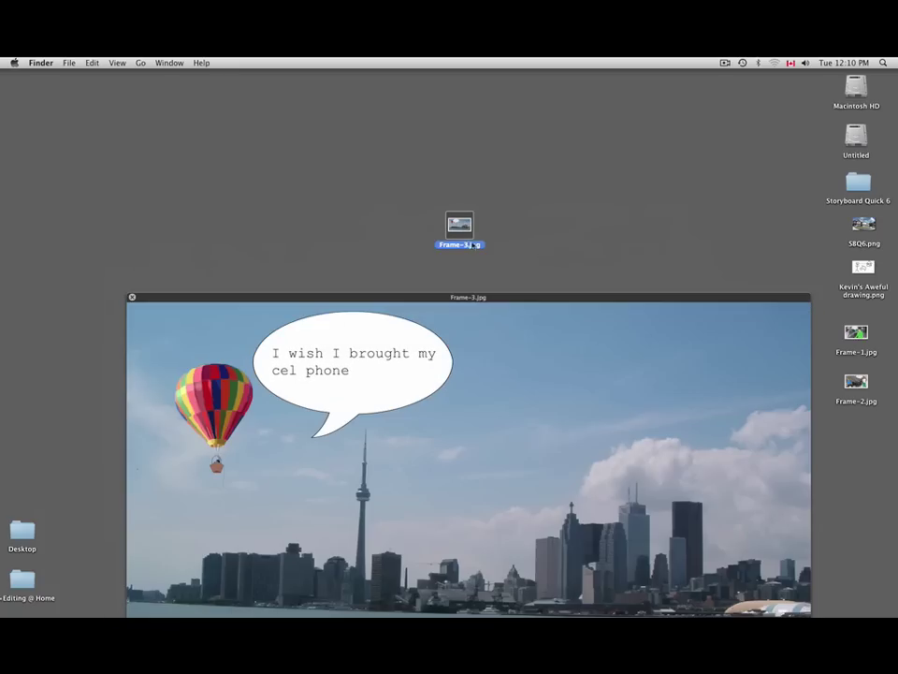
{"action": "left_click_drag", "start_coordinate": [485, 299], "coordinate": [389, 111]}
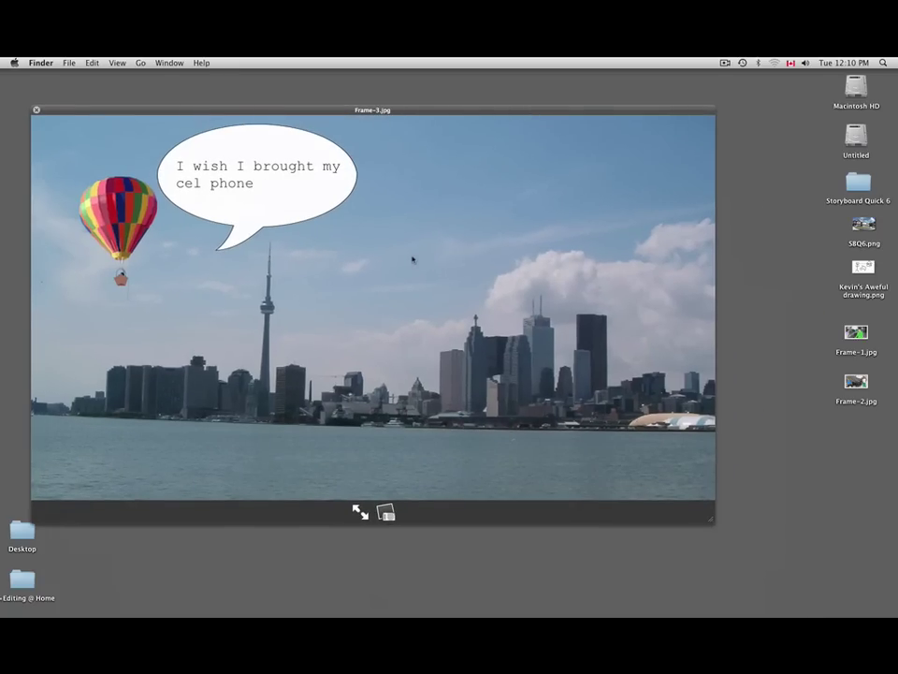
{"action": "key", "text": "space"}
{"action": "left_click_drag", "start_coordinate": [460, 229], "coordinate": [856, 428]}
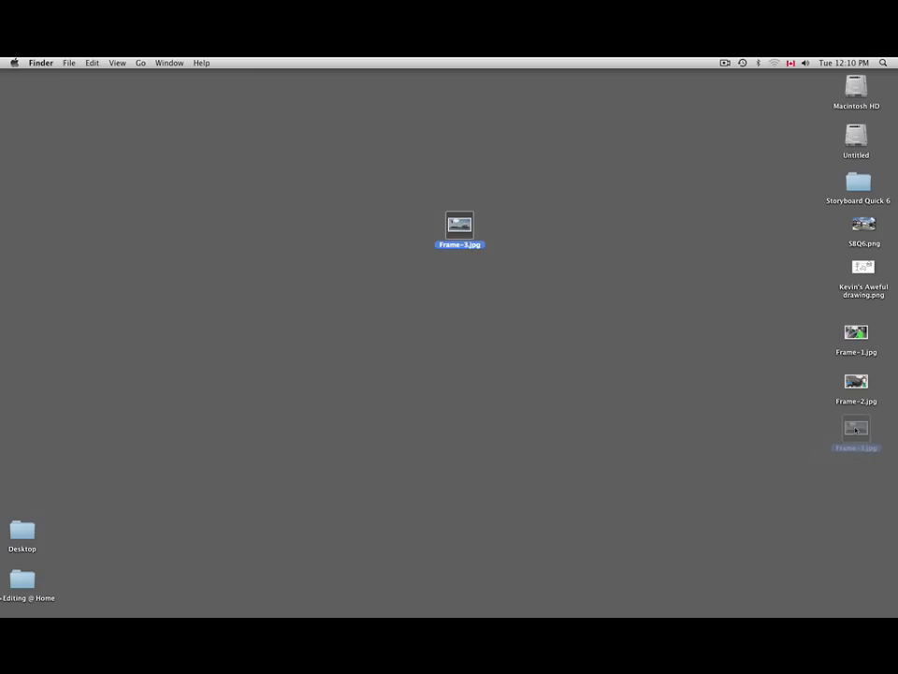
Switch back to StoryBoard Quick and open the Flash movie export options for the project.
{"action": "key", "text": "super+Tab"}
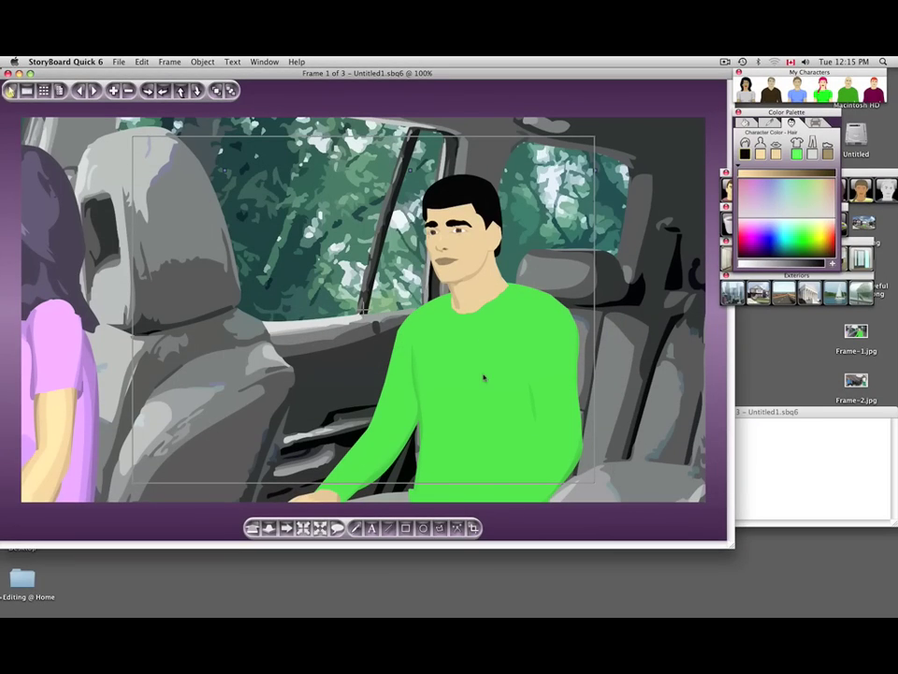
{"action": "left_click", "coordinate": [119, 61]}
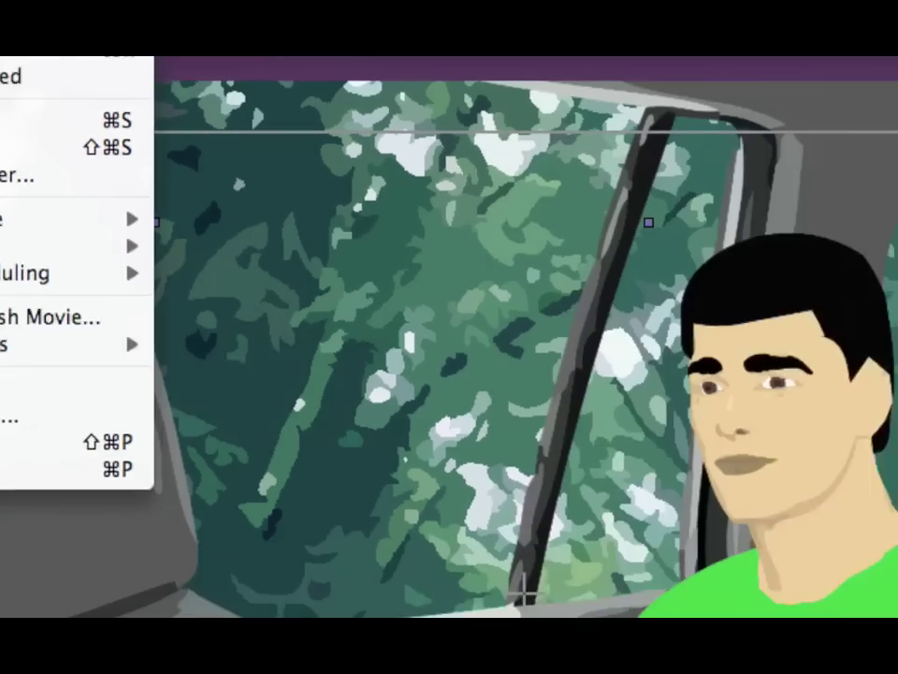
{"action": "left_click", "coordinate": [262, 343]}
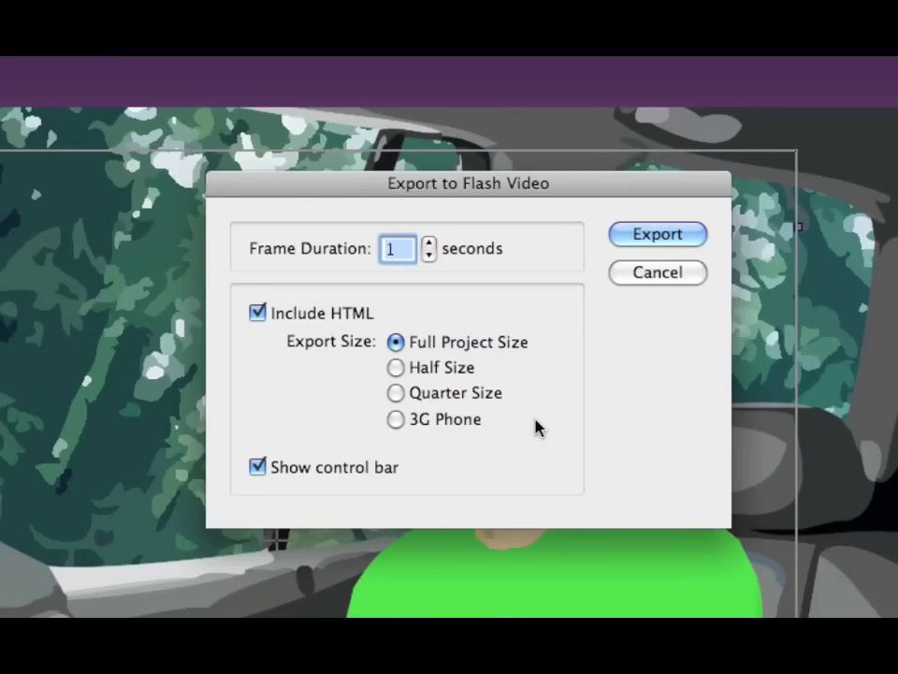